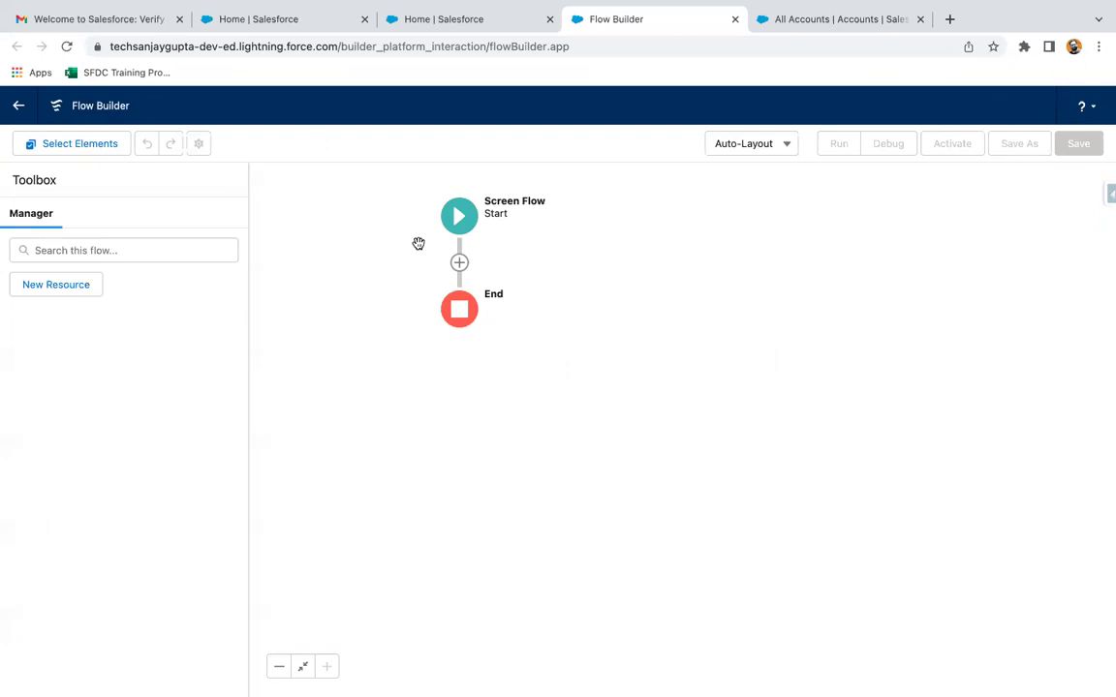
Step: Add a Screen element labelled "Opp Info" between the flow's start and end
click(459, 262)
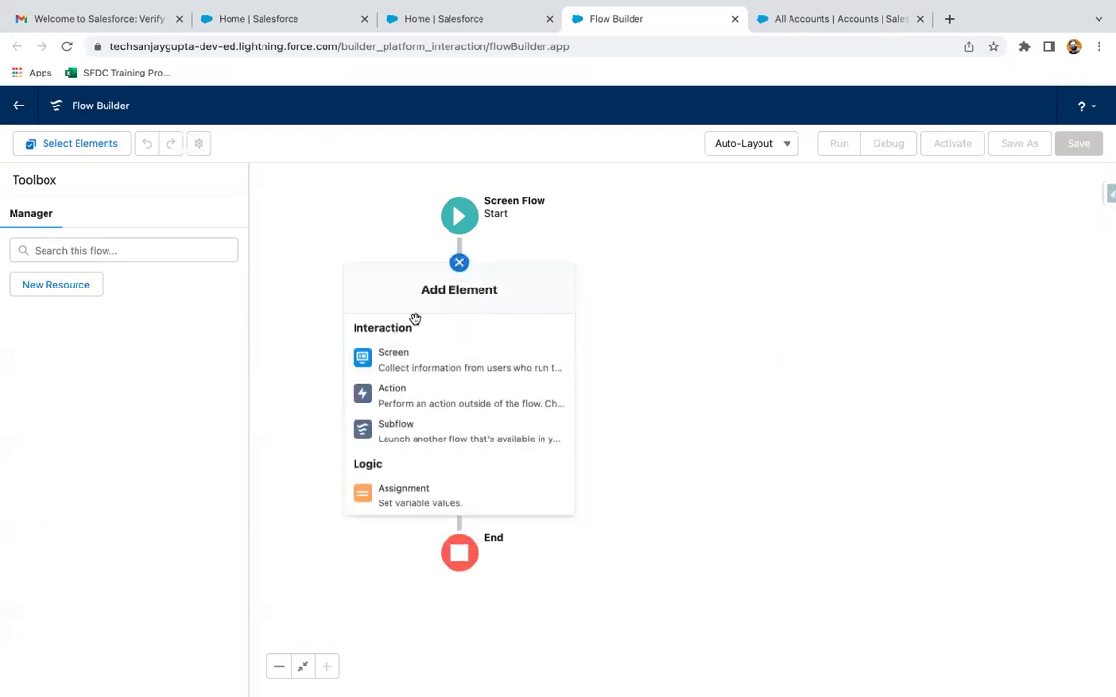
click(397, 360)
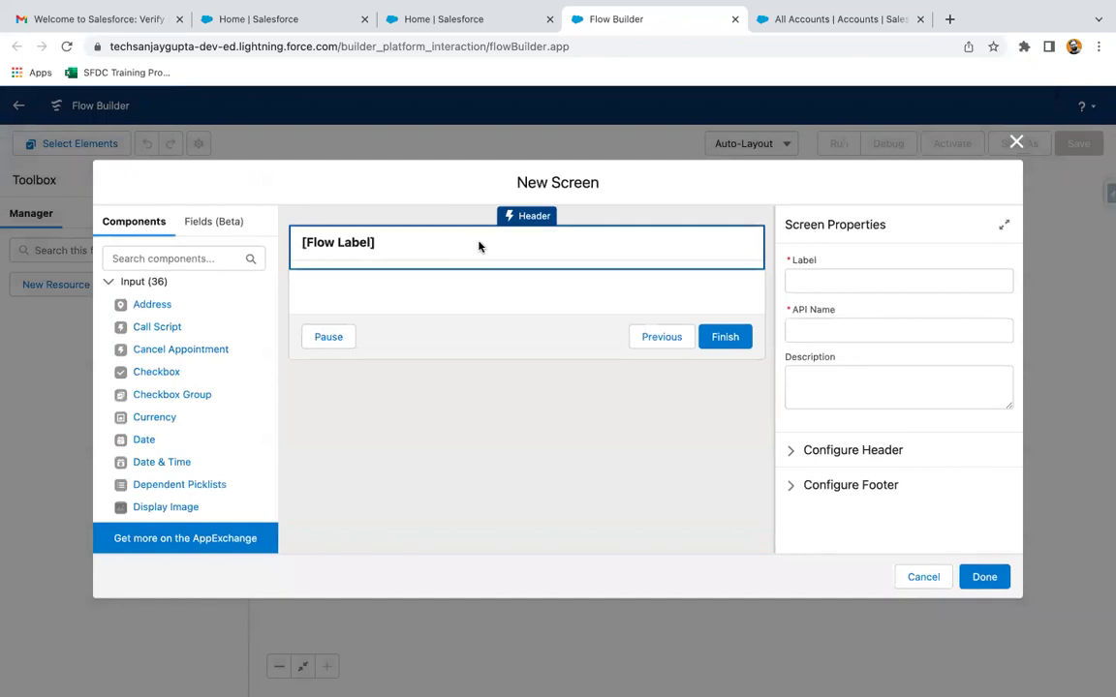
click(811, 282)
text(Opp Info)
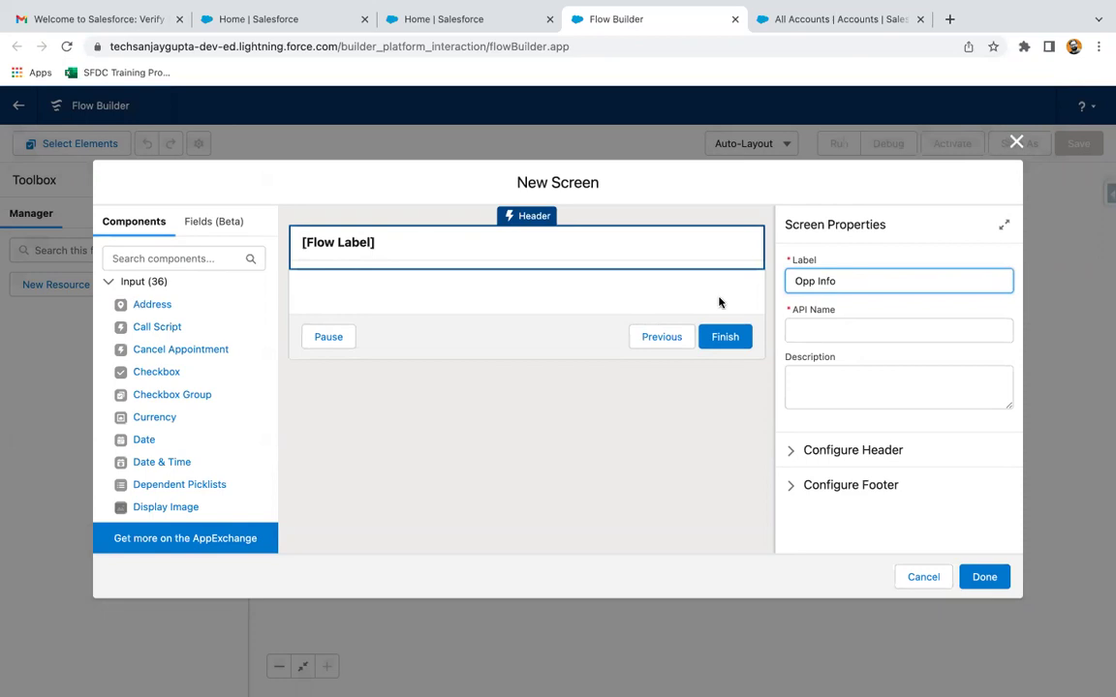
click(619, 283)
Step: Add a required Text component labelled "Name" to the Opp Info screen
click(191, 262)
text(text)
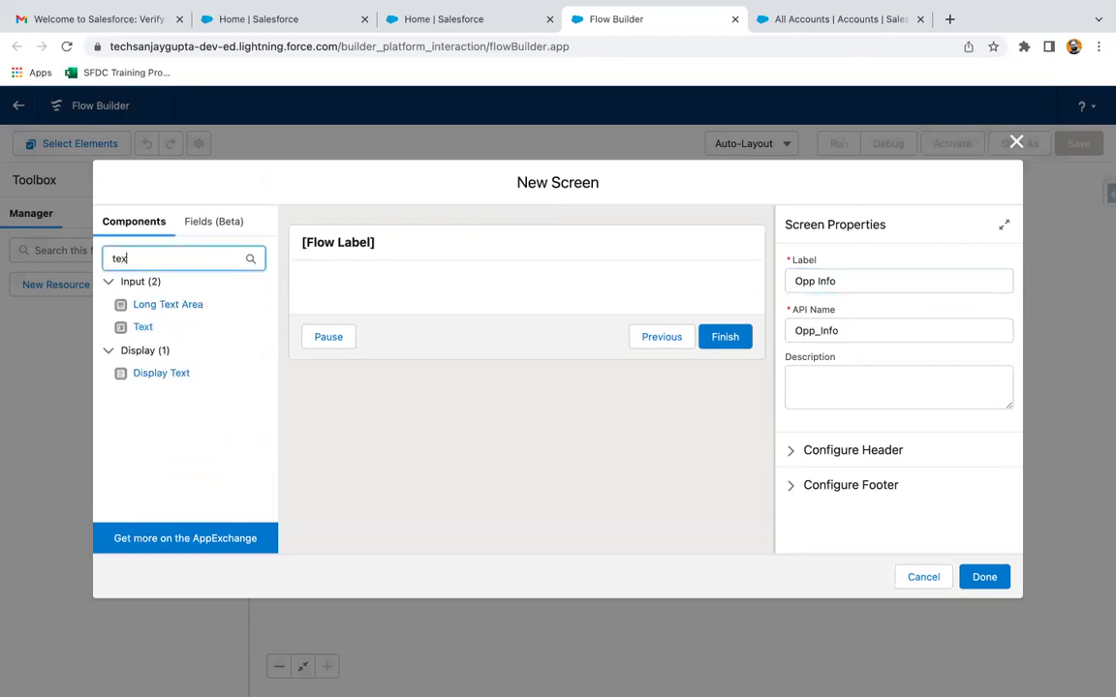
click(145, 328)
click(884, 283)
text(Name)
click(824, 326)
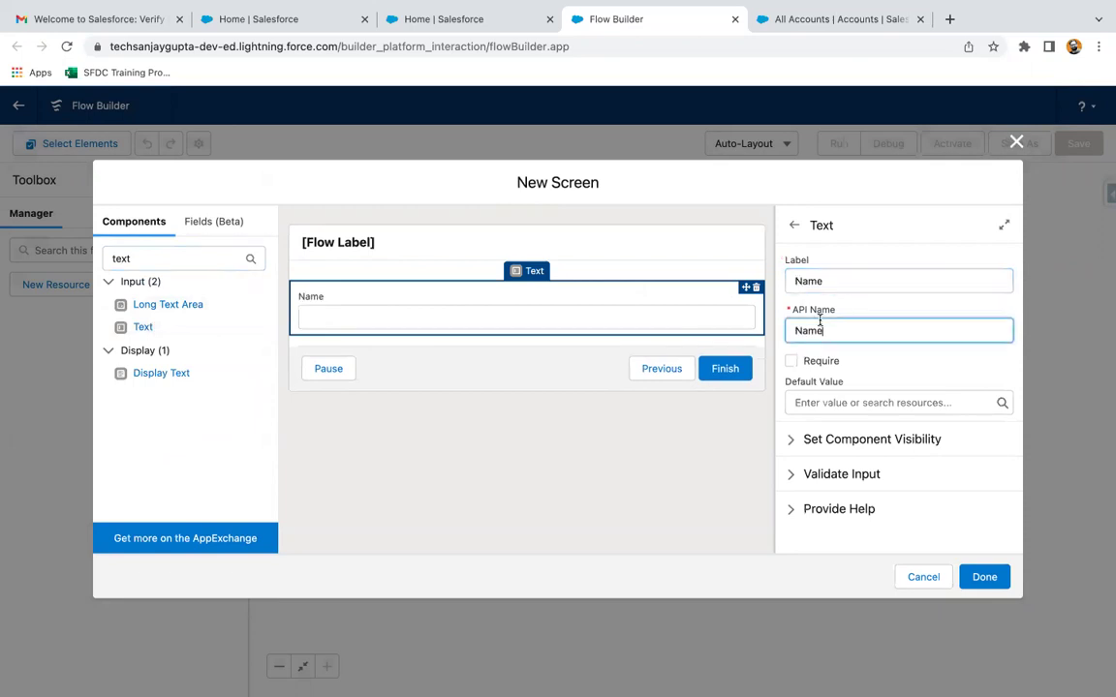
click(792, 361)
Step: Add a required Date component labelled "Close Date" below the Name field
double_click(148, 259)
text(date)
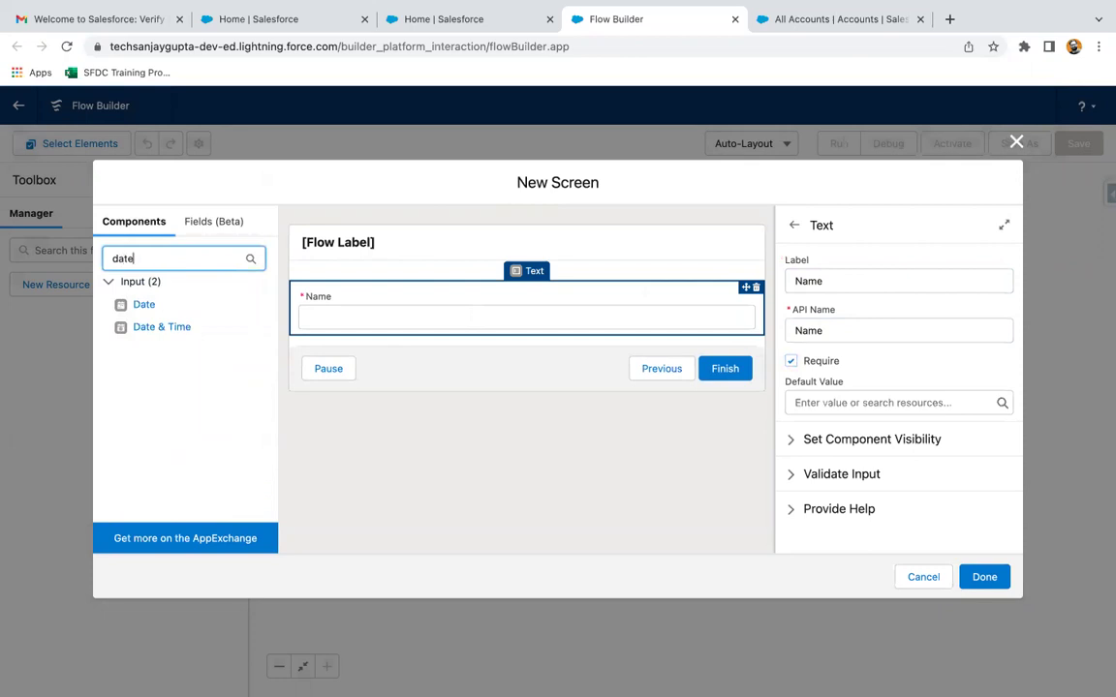
click(135, 304)
click(815, 282)
text(Close Dat)
click(811, 332)
click(800, 363)
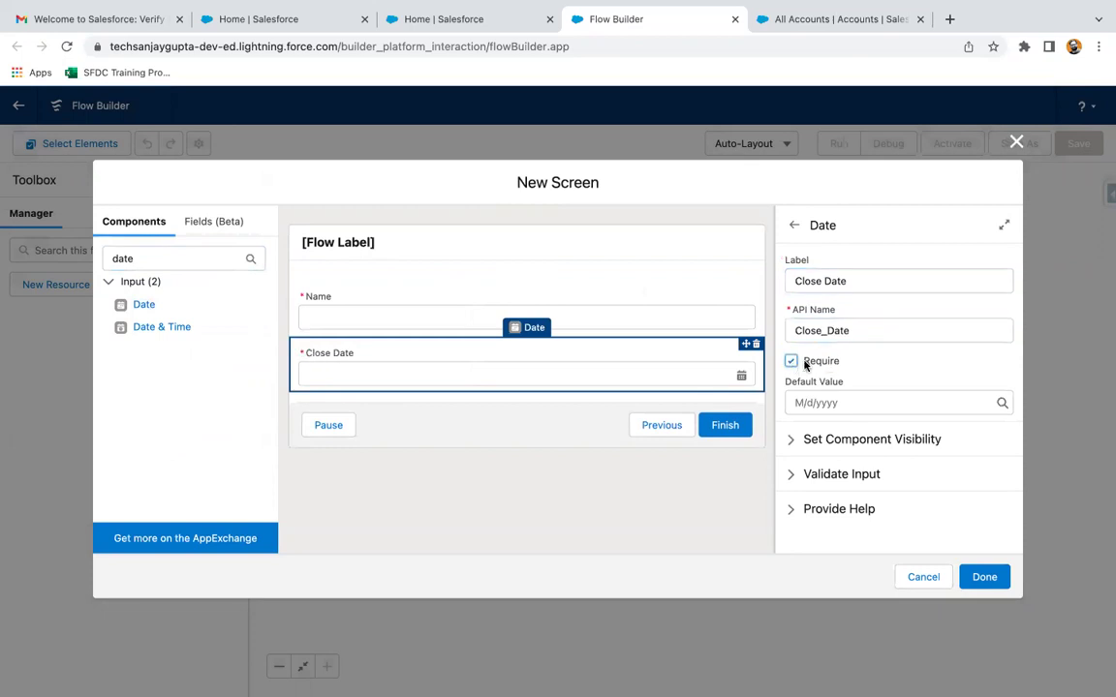
Step: Add a required Picklist component labelled "Stage" below the Close Date field
double_click(150, 258)
text(pick)
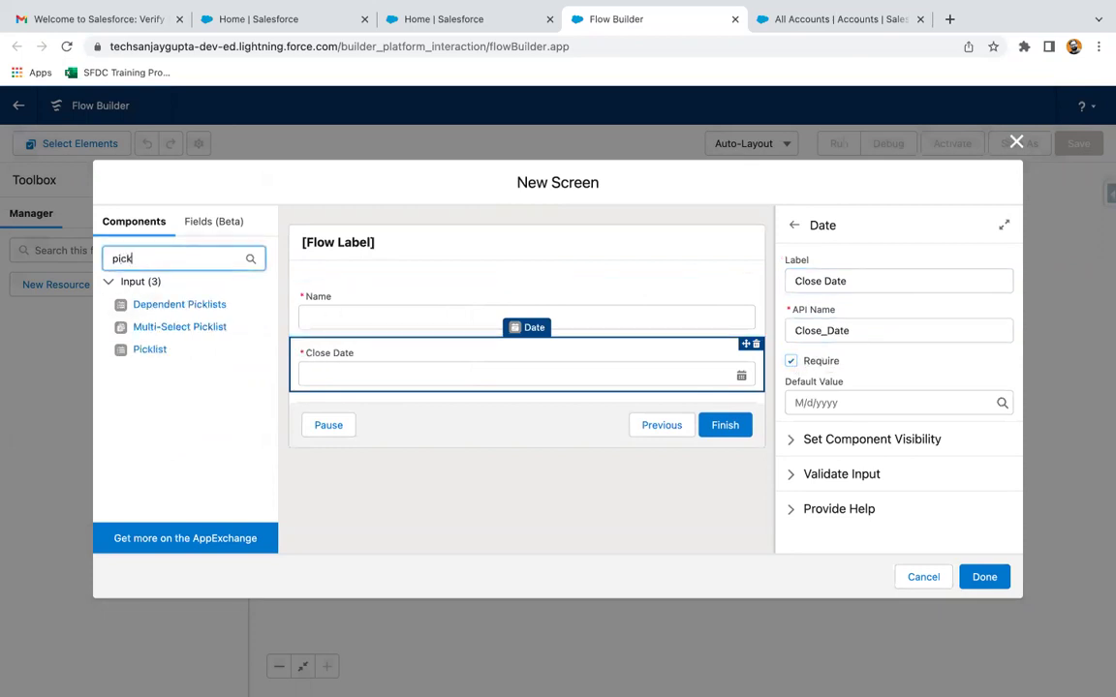
click(146, 350)
click(792, 285)
text(Sat)
text(age)
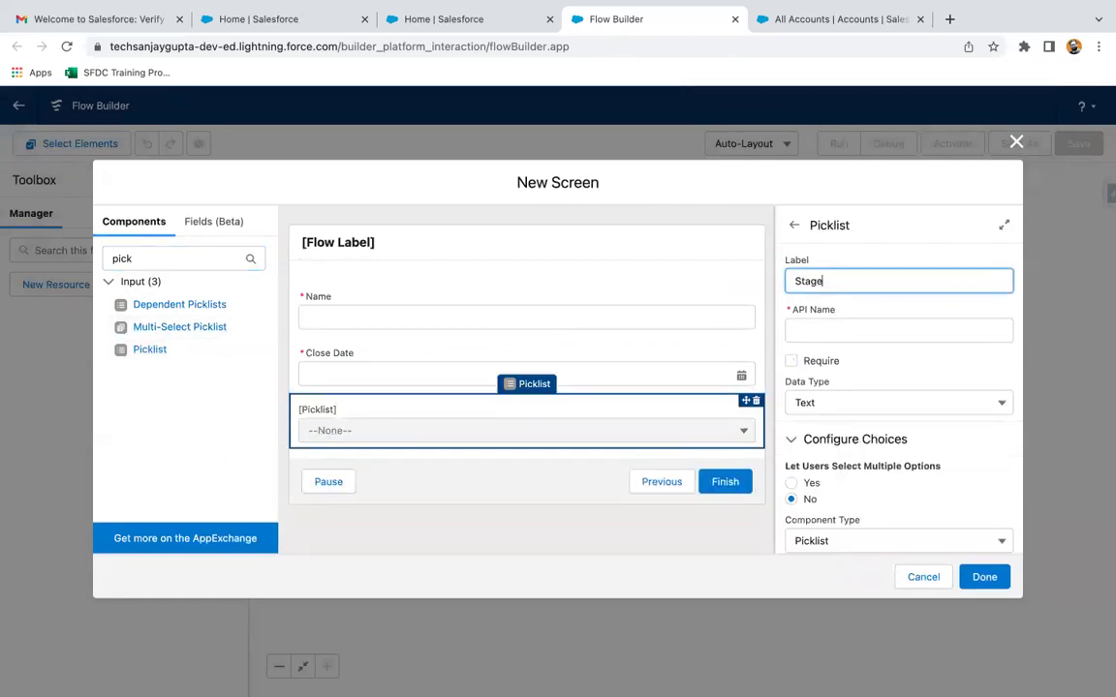
click(822, 331)
click(833, 362)
Step: Create a Picklist Choice Set resource named stageName for the Stage choices, based on the Opportunity object
scroll(837, 355, down, 2)
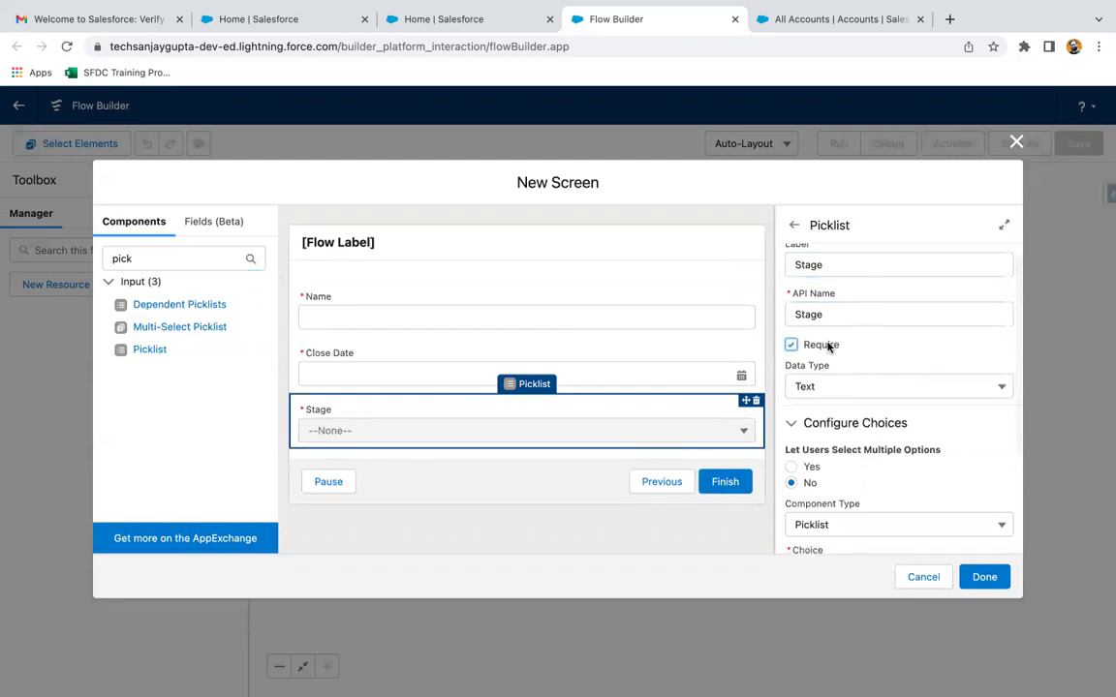
scroll(836, 388, down, 2)
click(831, 429)
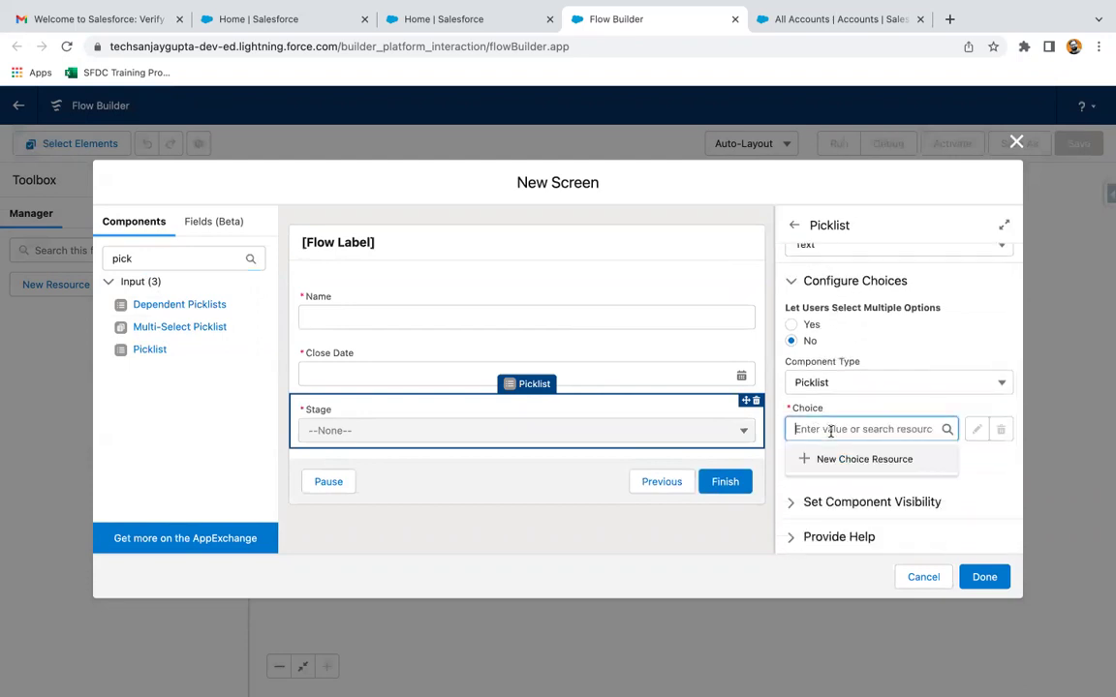
click(837, 459)
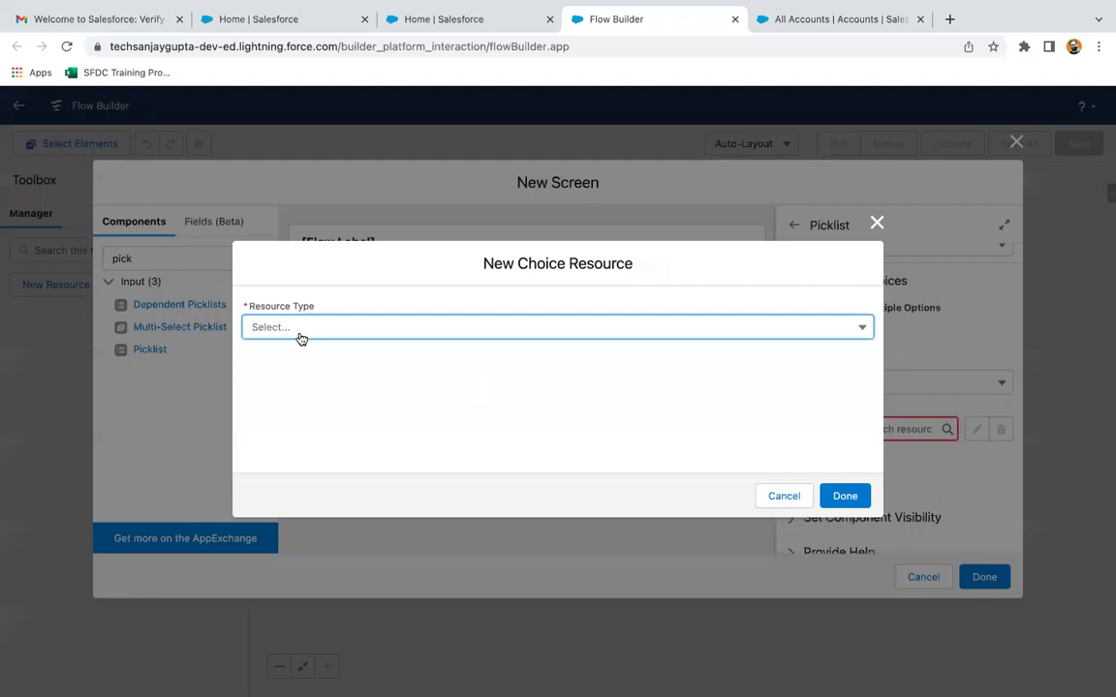
click(302, 334)
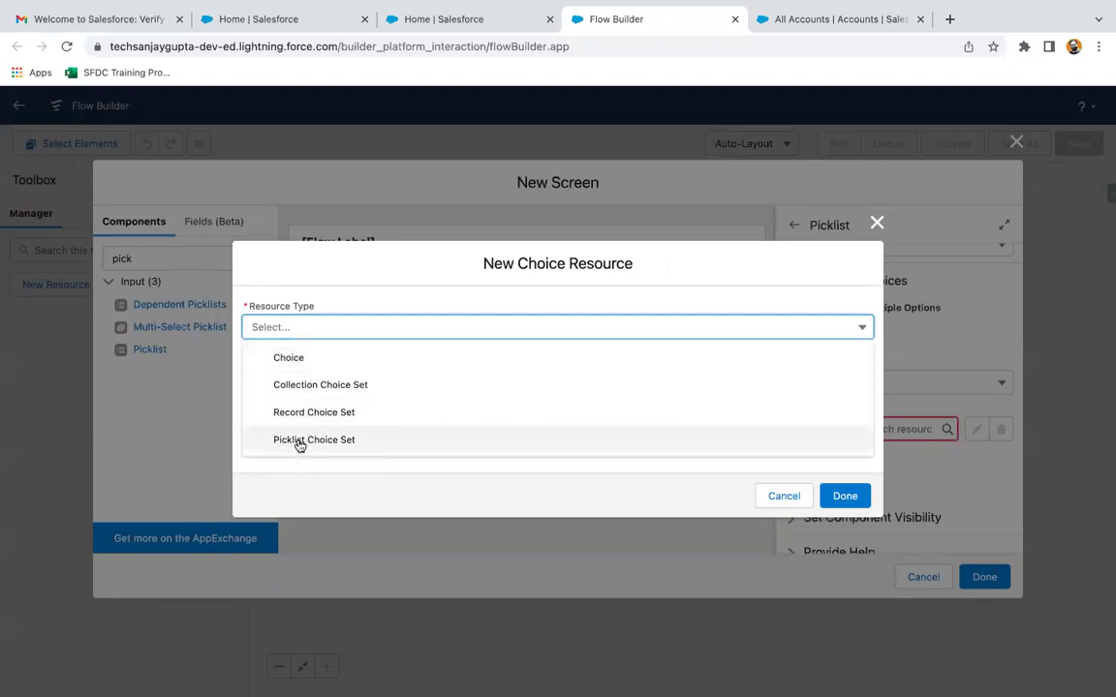
click(299, 442)
click(302, 369)
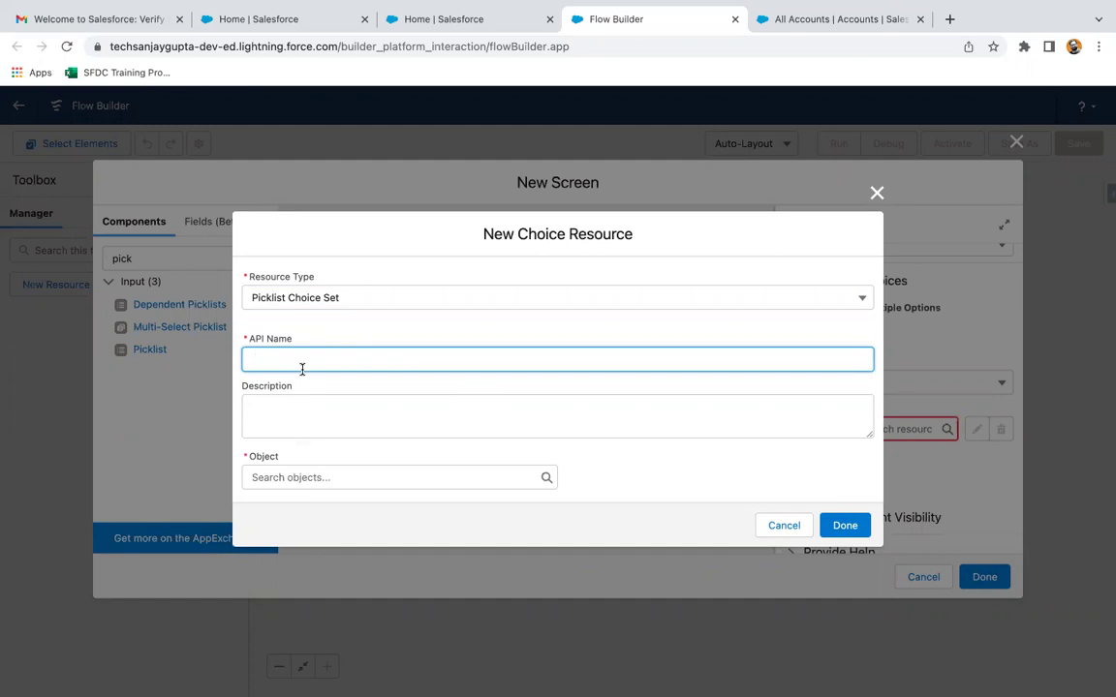
text(stageName)
click(292, 476)
text(opp)
click(338, 273)
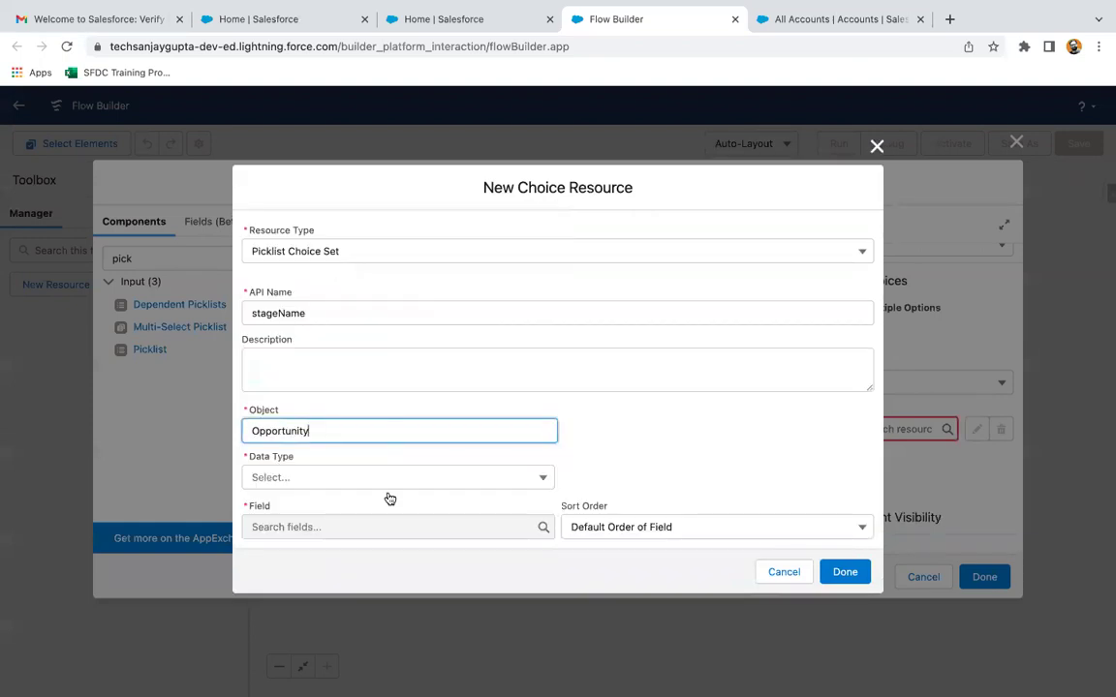
Step: Set the choice set's data type to Picklist and its field to StageName, then finish the choice resource and the screen
click(334, 480)
click(313, 510)
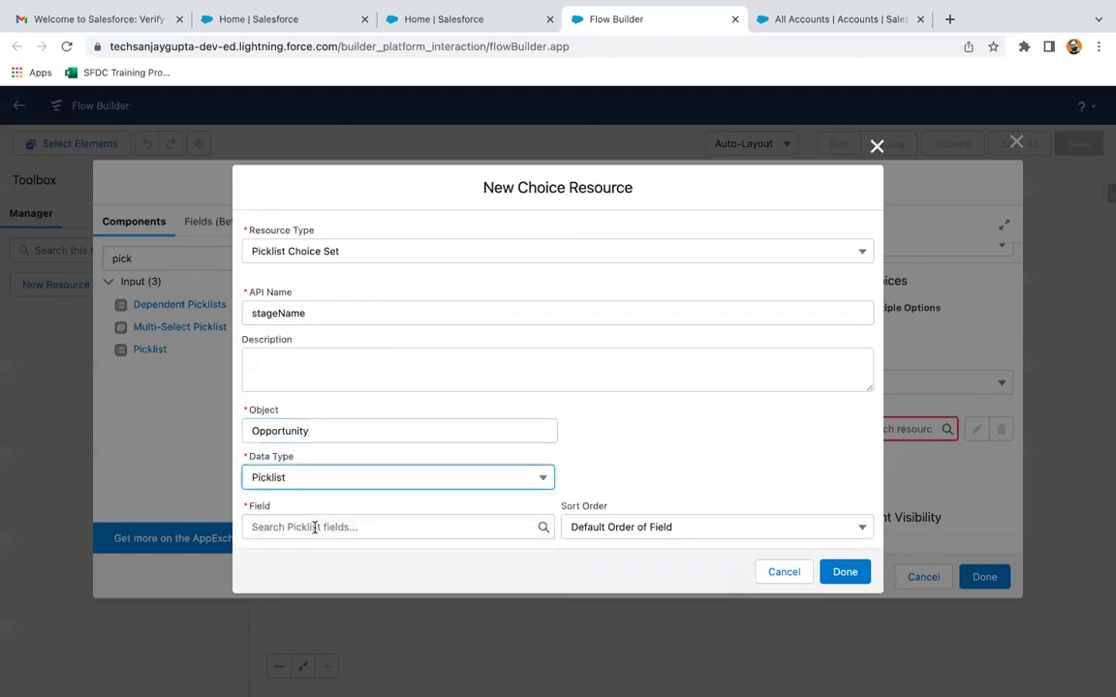
click(311, 526)
text(stage)
click(319, 497)
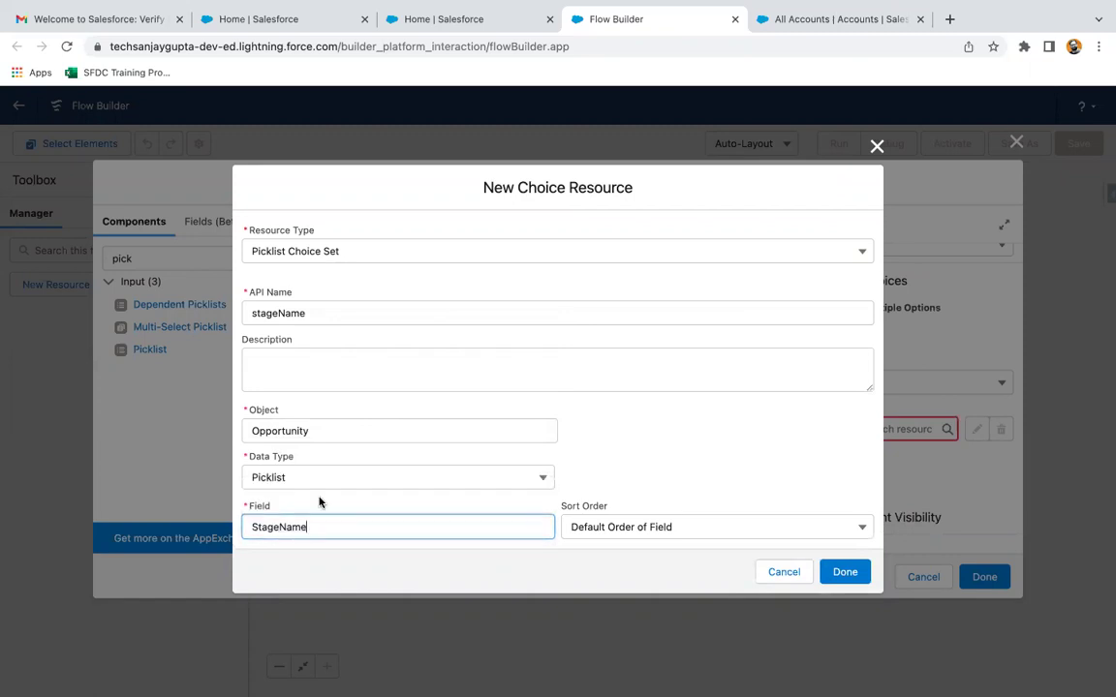
click(842, 573)
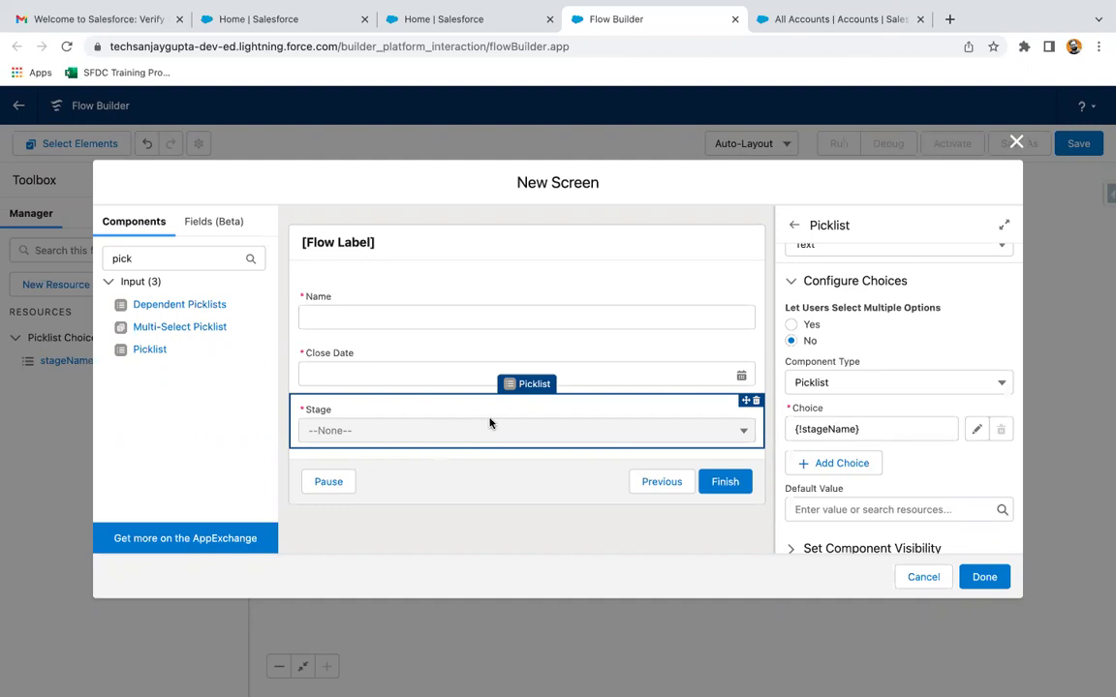
click(973, 577)
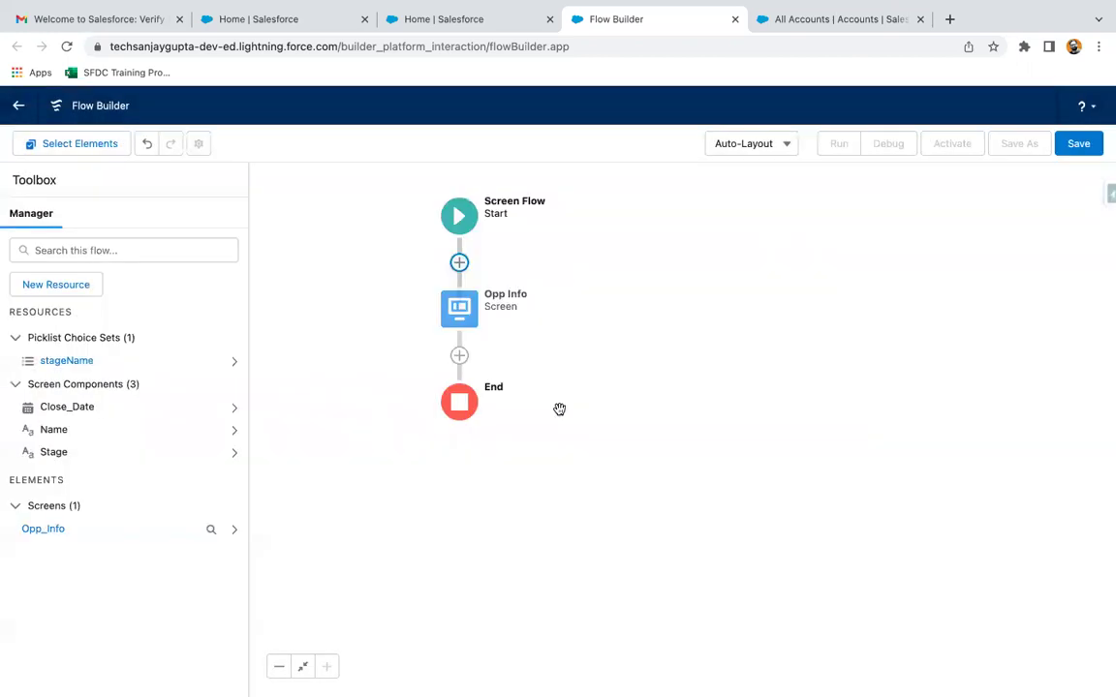
Step: Create a Text variable resource named recordId that is available for input
click(68, 285)
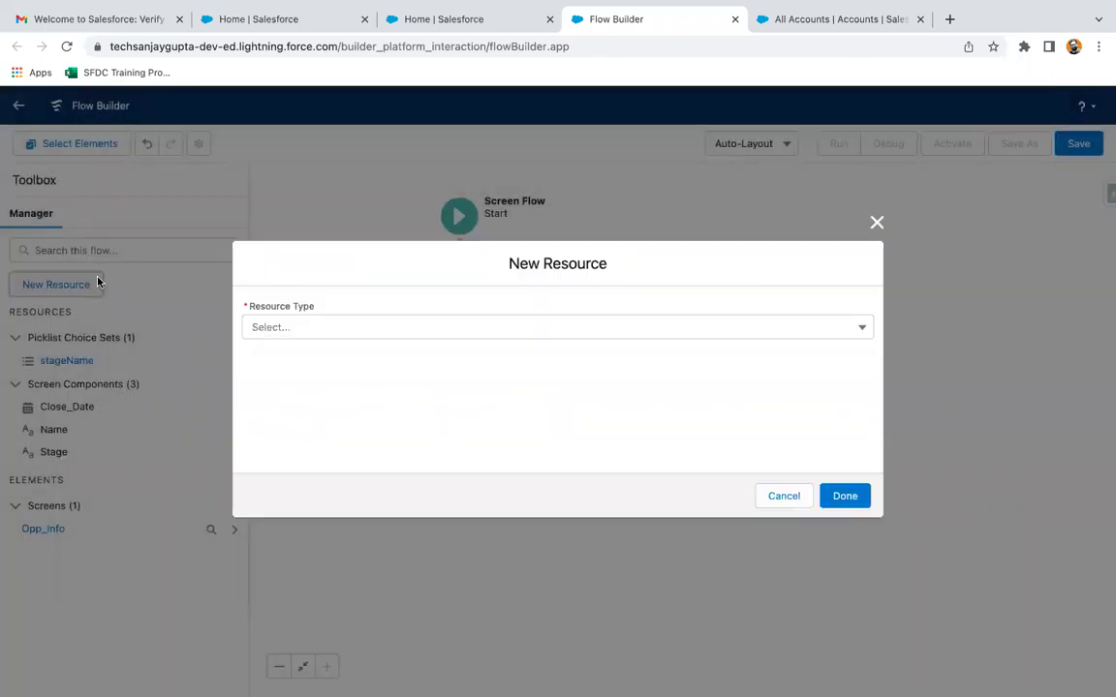
click(279, 329)
click(287, 358)
click(288, 353)
text(record)
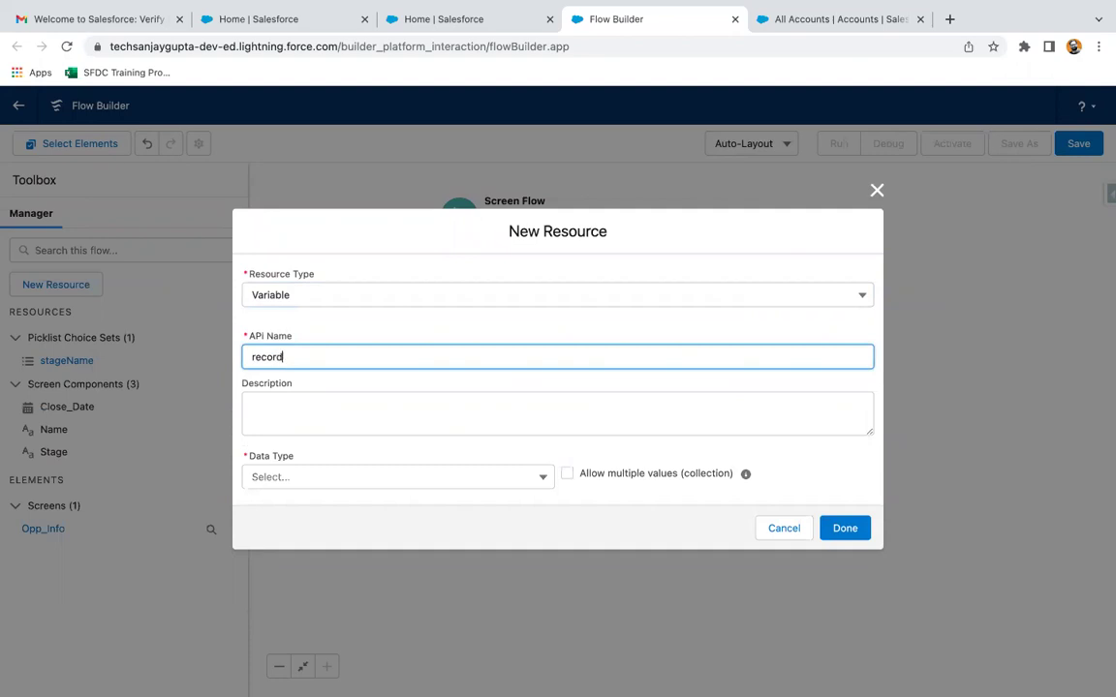
text(Id)
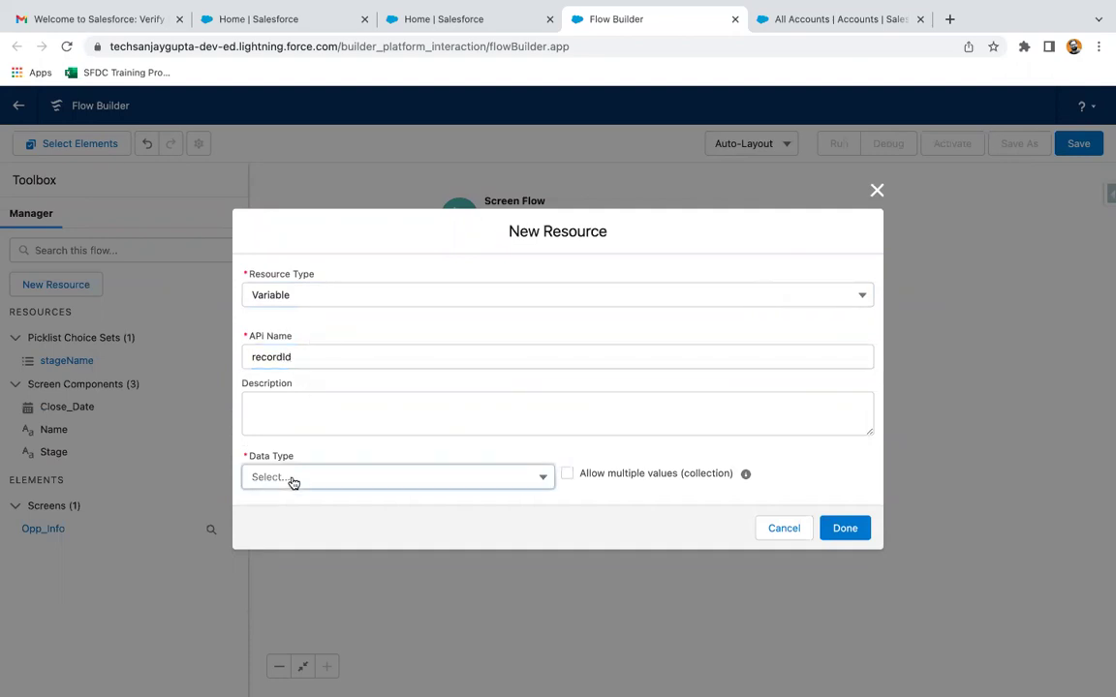
click(291, 479)
click(294, 266)
click(248, 517)
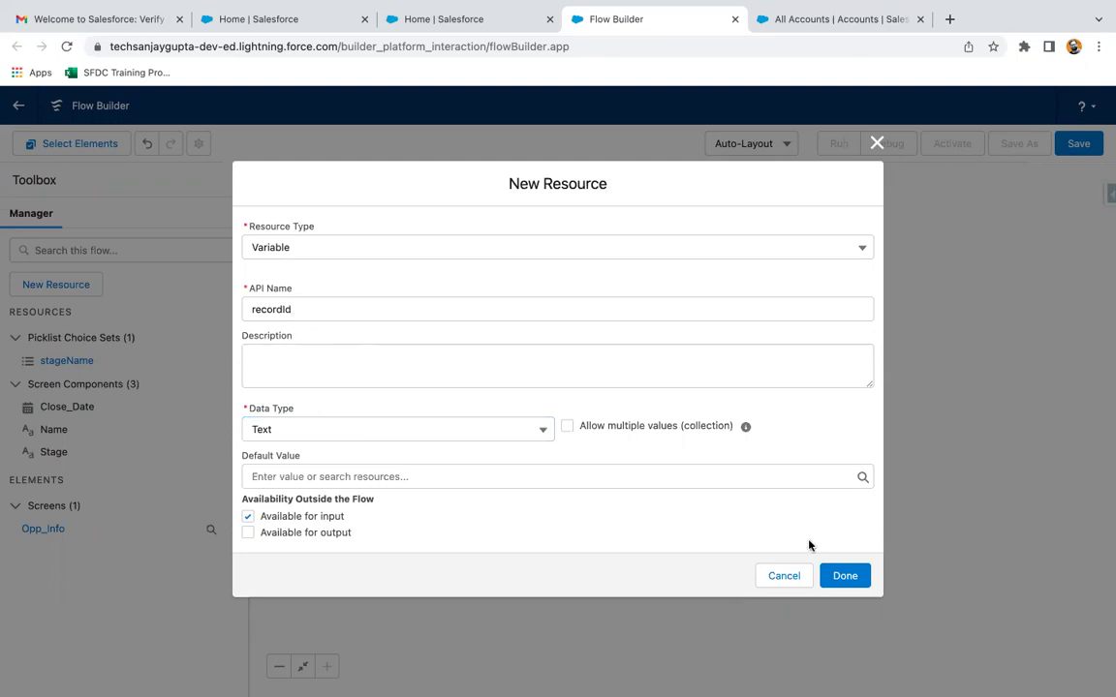
click(845, 575)
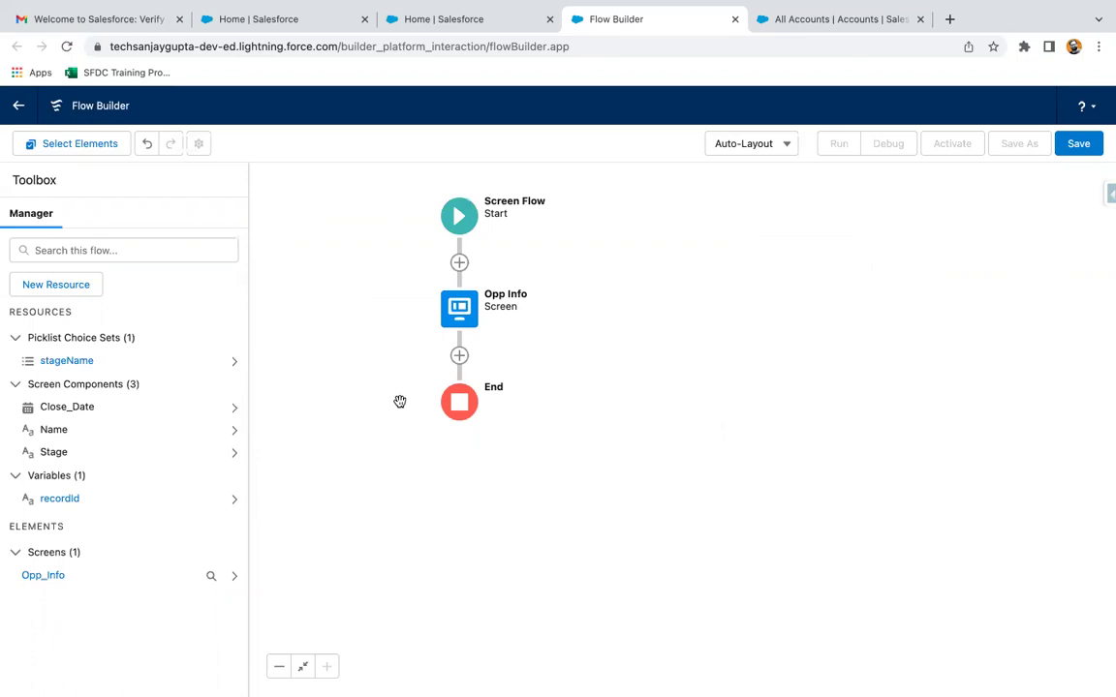
Step: Add a Get Records element labelled "Get Account" after the Opp Info screen, using the Account object
click(459, 355)
scroll(433, 473, down, 10)
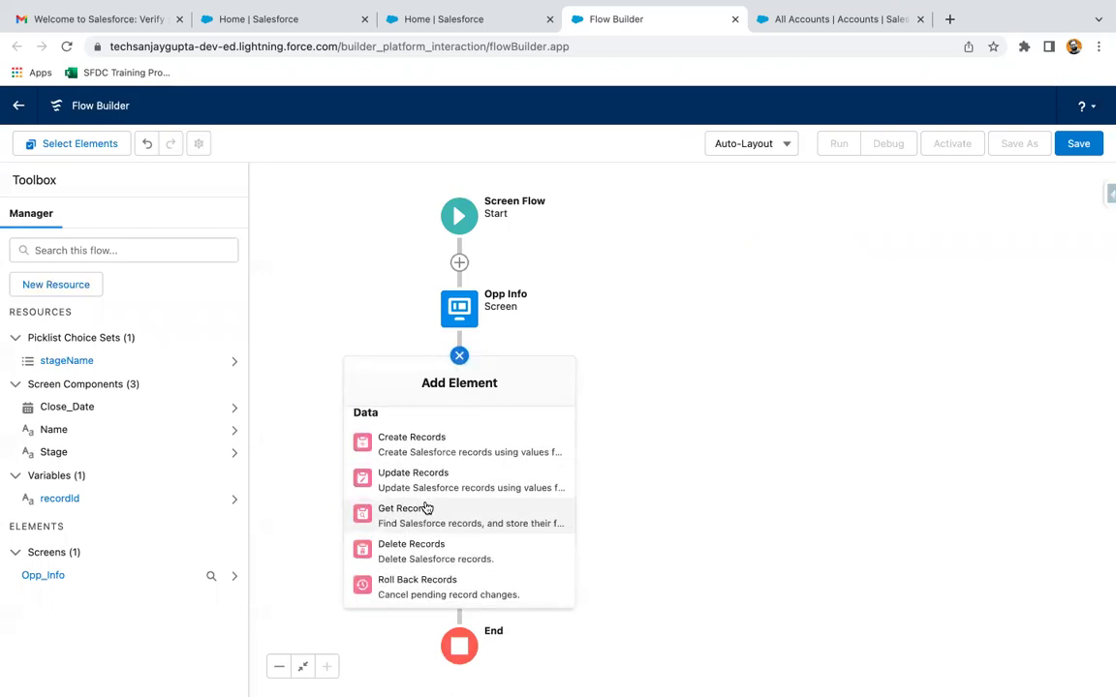
click(426, 508)
click(380, 324)
text(Get Account)
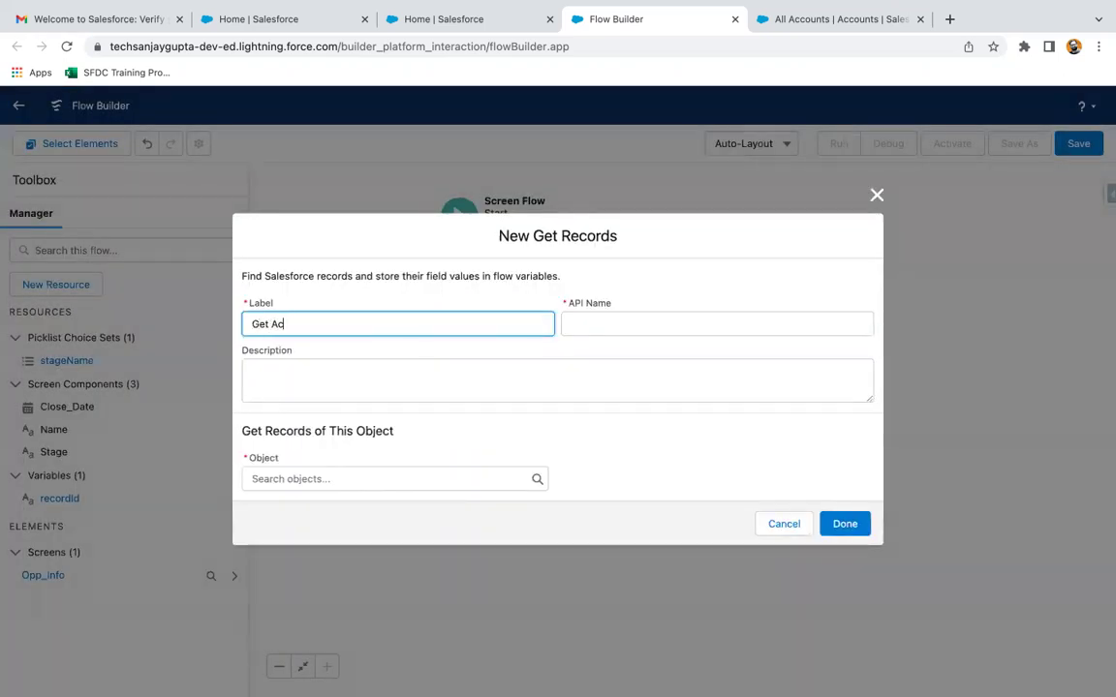
click(518, 346)
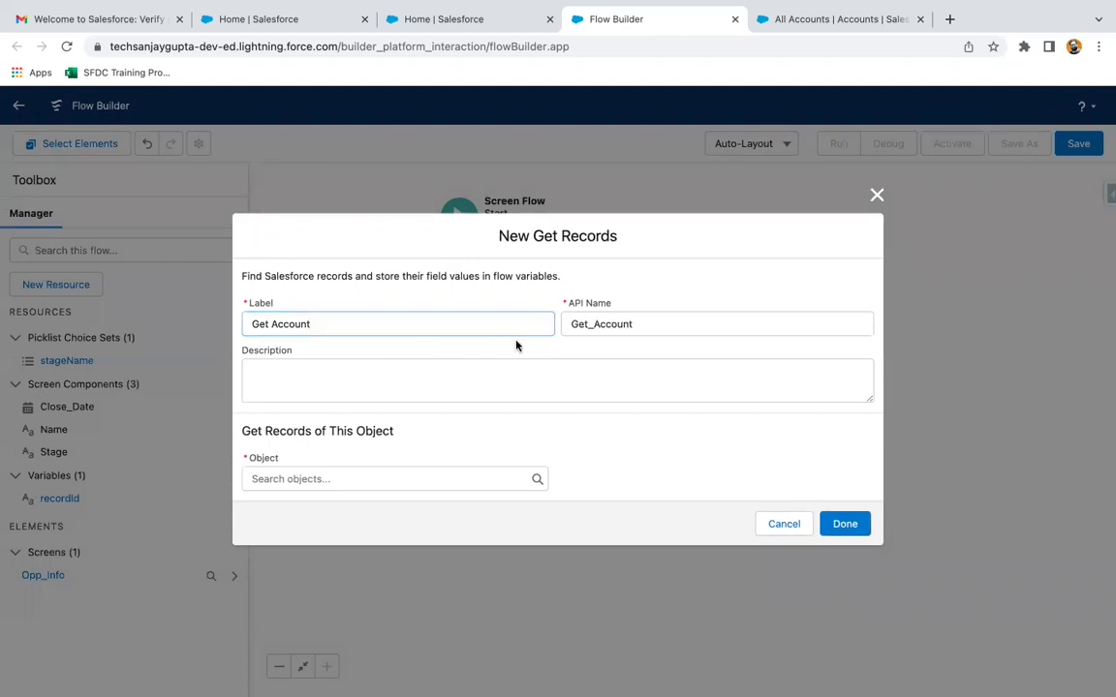
click(336, 479)
text(acc)
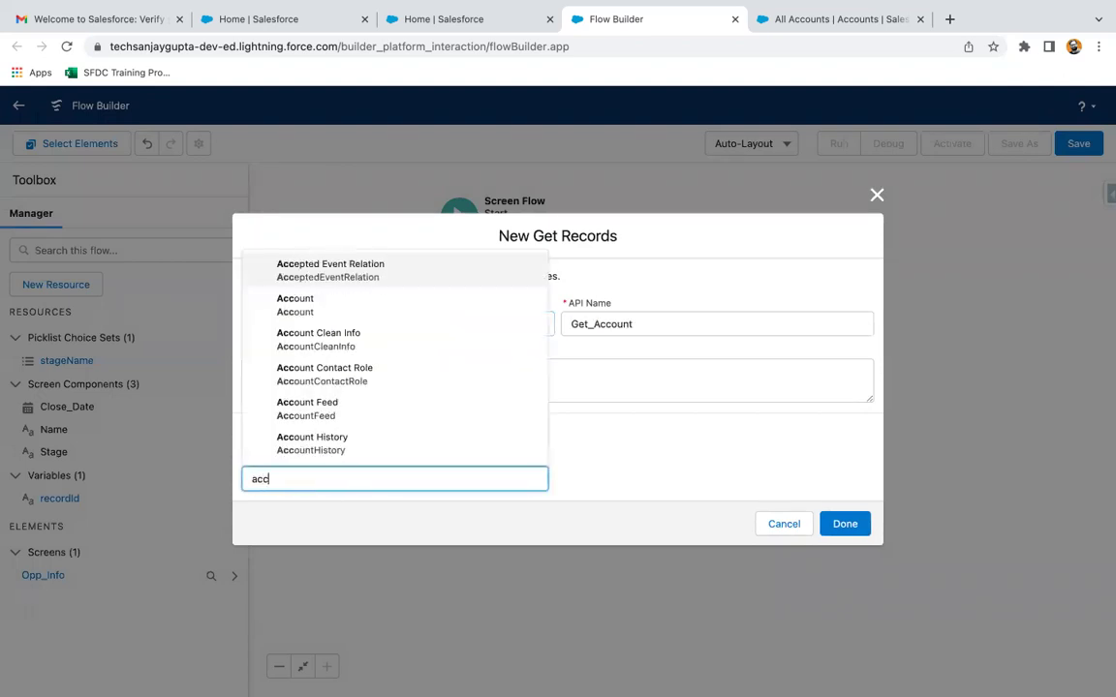
click(354, 312)
Step: Filter the Account records by Id Equals the recordId variable and finish the Get Records element
click(314, 536)
text(id)
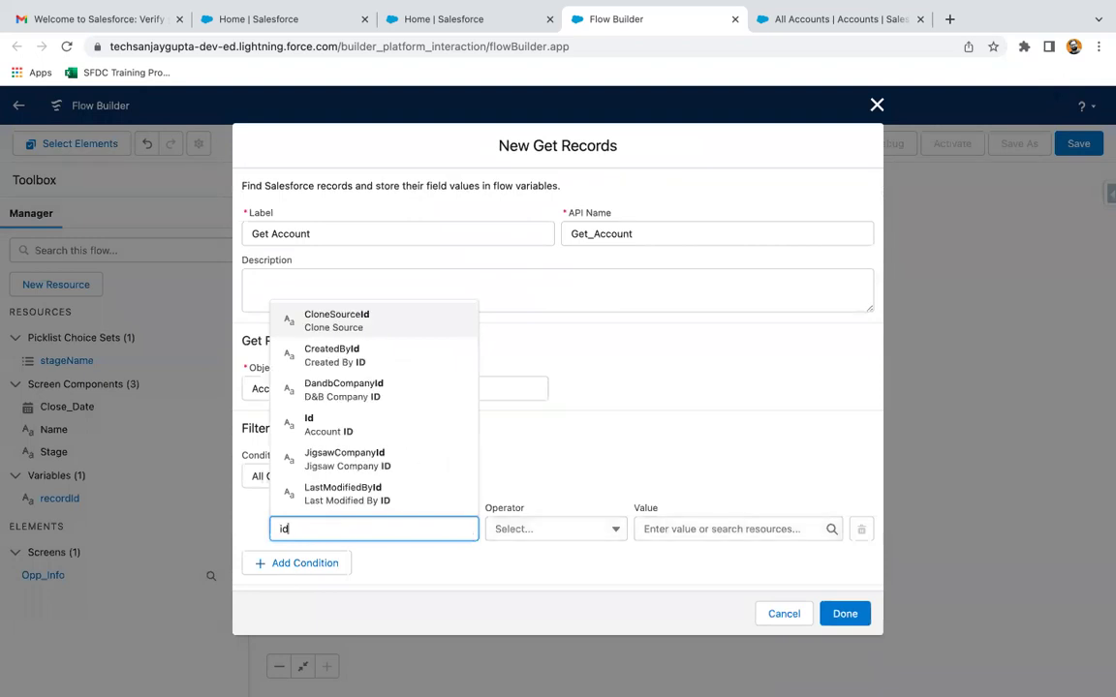
click(334, 426)
scroll(336, 522, down, 4)
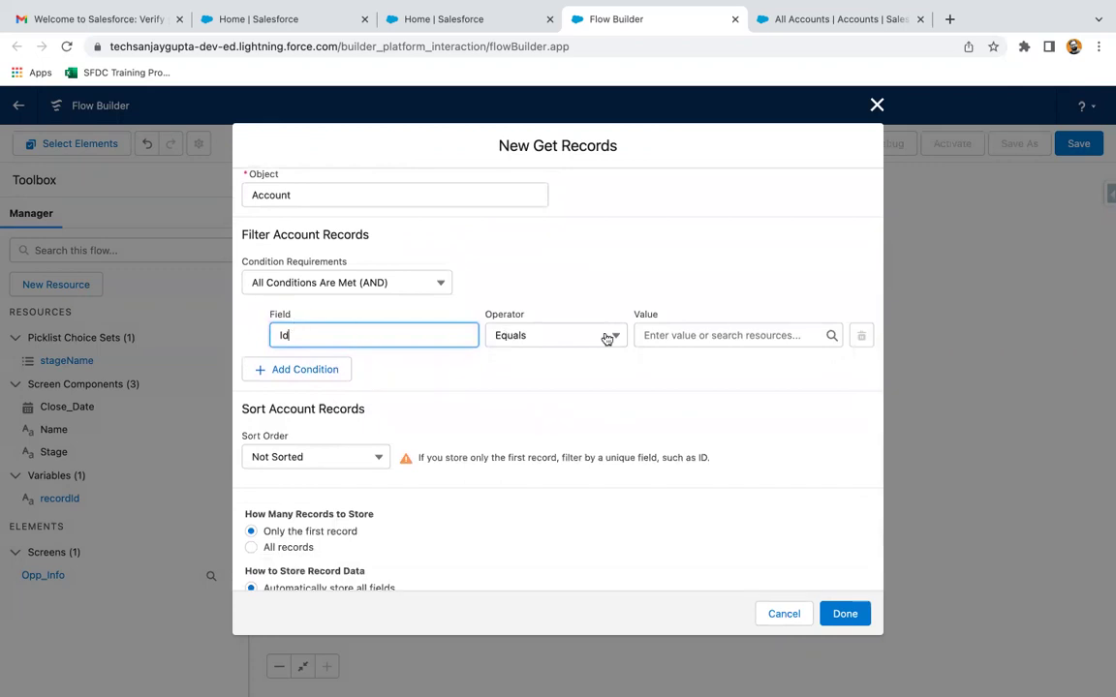
click(688, 339)
text(reco)
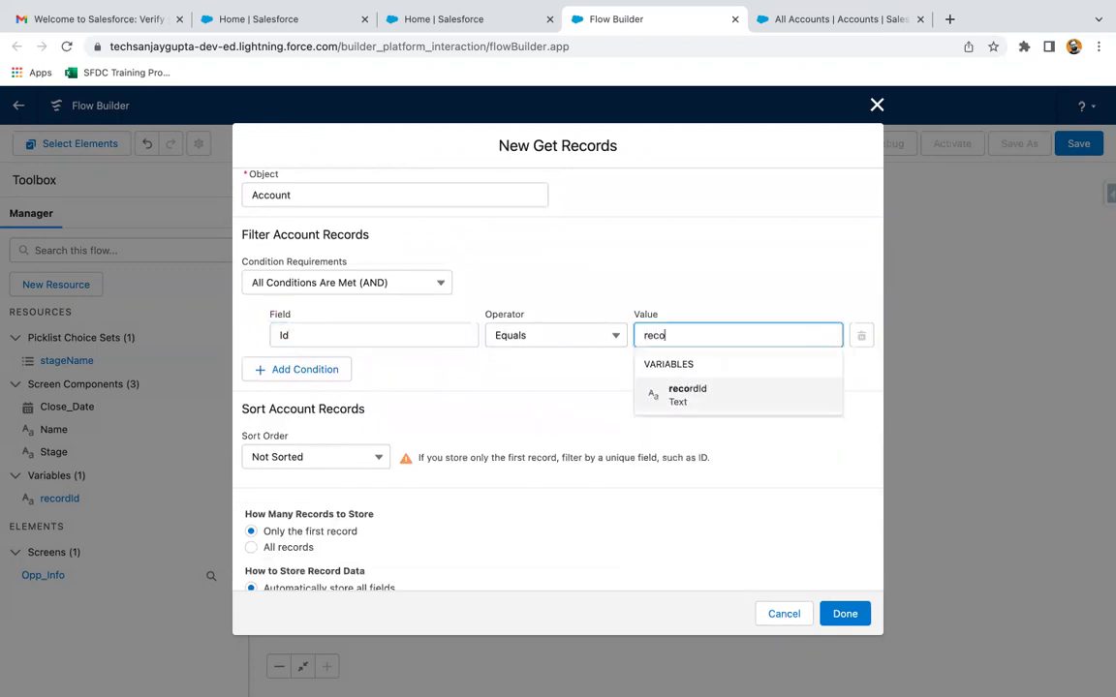
click(705, 393)
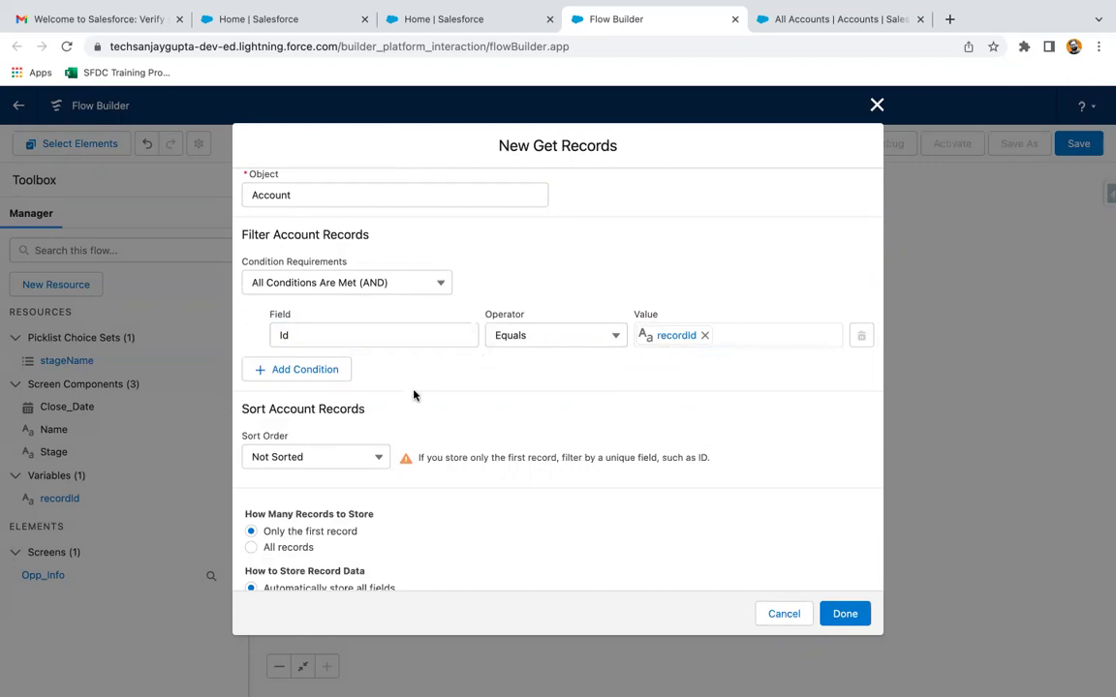
scroll(418, 368, down, 1)
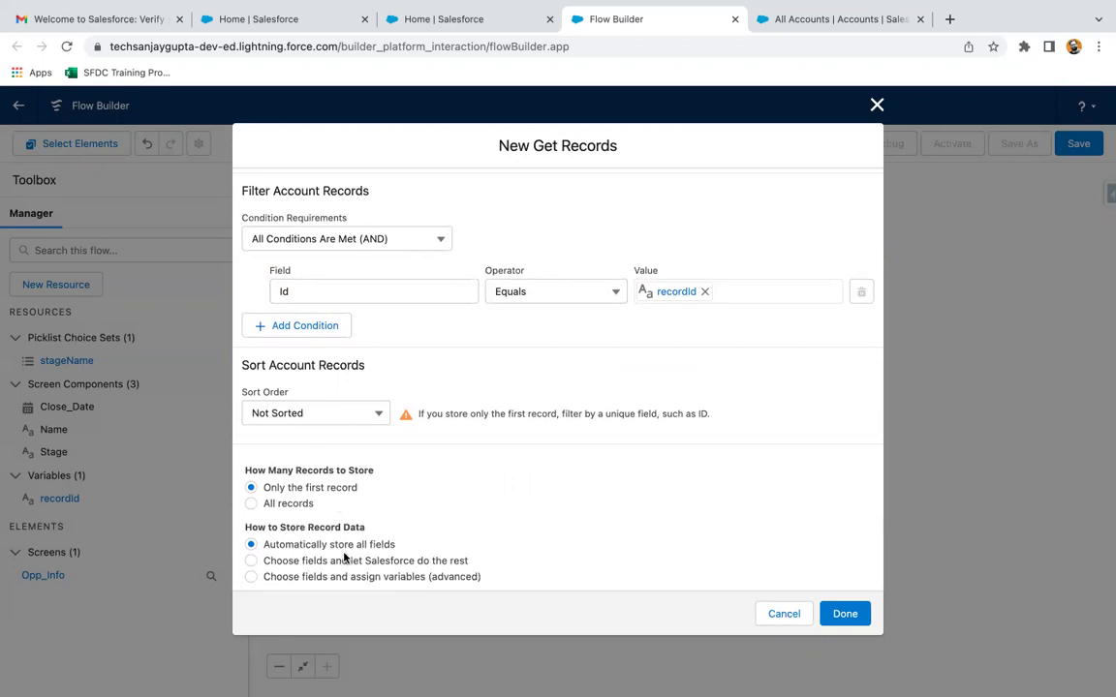
click(833, 613)
Step: Add a Create Records element labelled "Create Opp" after the Get Account element
drag(615, 374, 617, 354)
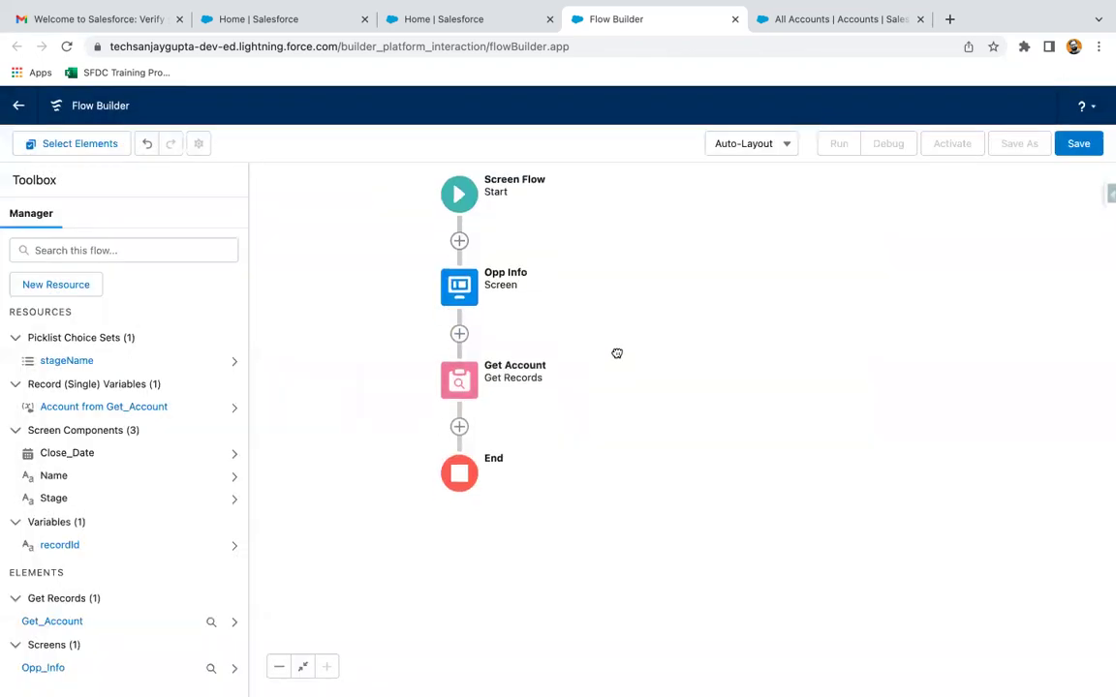
click(460, 429)
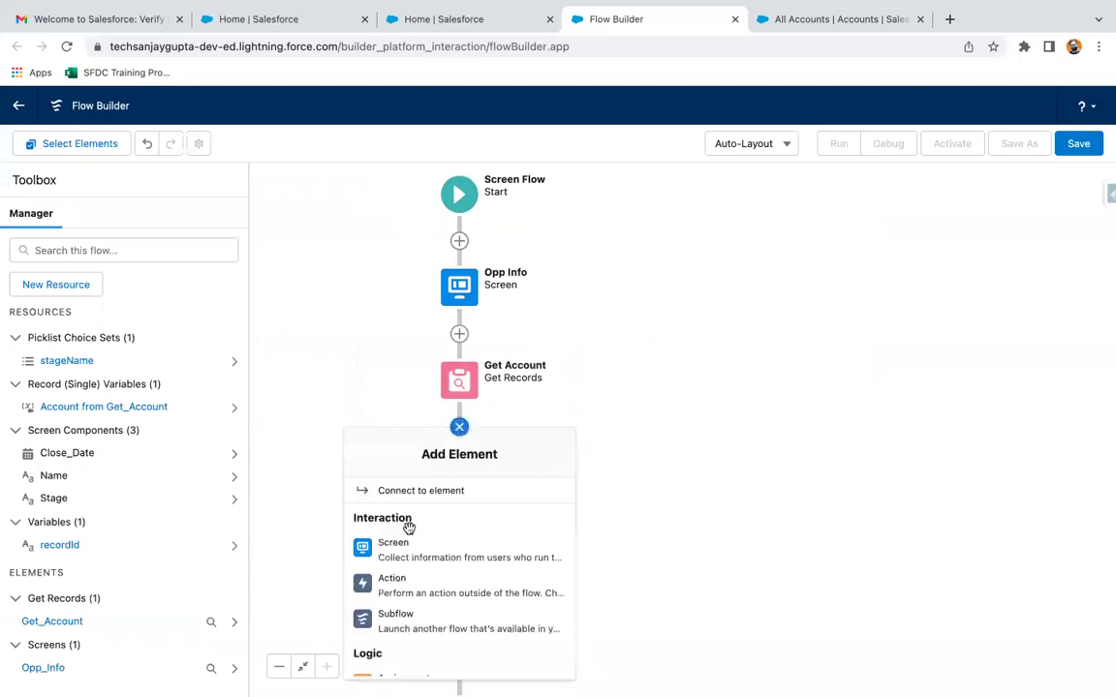
scroll(410, 526, down, 2)
scroll(411, 530, down, 5)
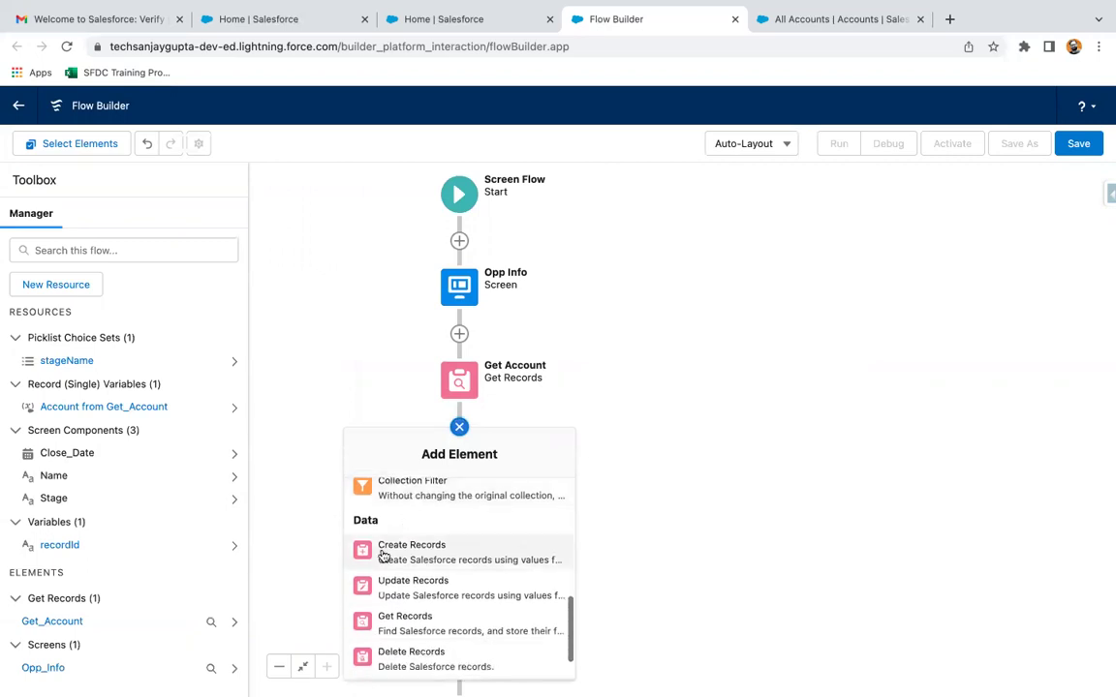
click(389, 559)
text(Create Opp)
click(551, 375)
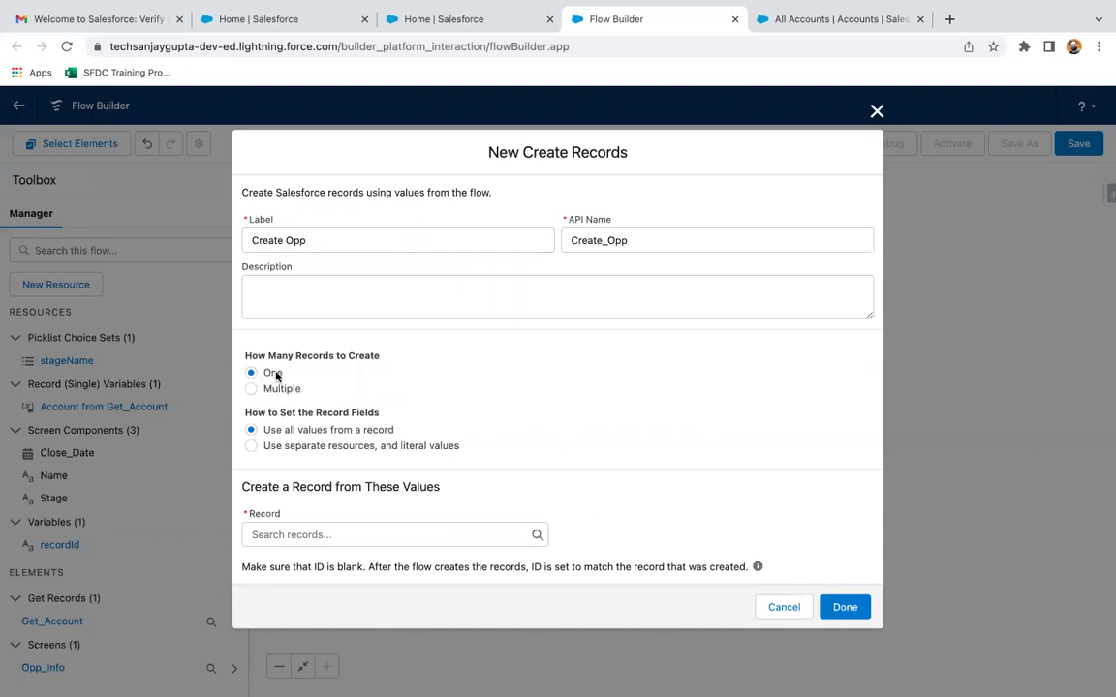
Step: Set the record fields to use separate resources and literal values, and choose Opportunity as the object to create
click(295, 446)
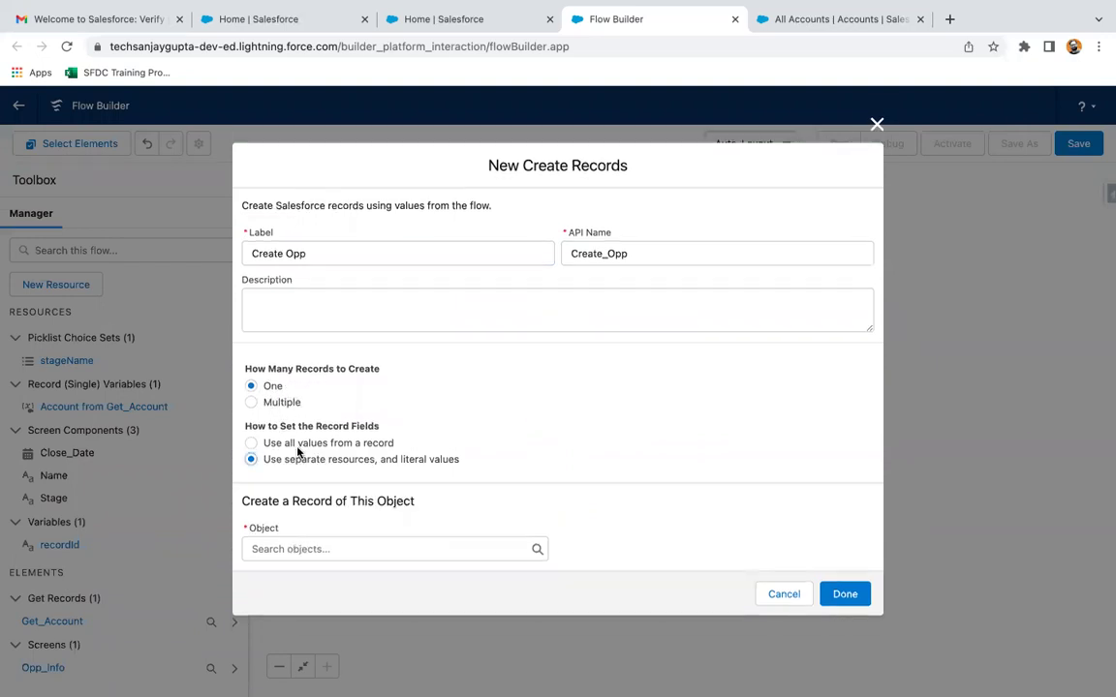
click(315, 548)
text(opp)
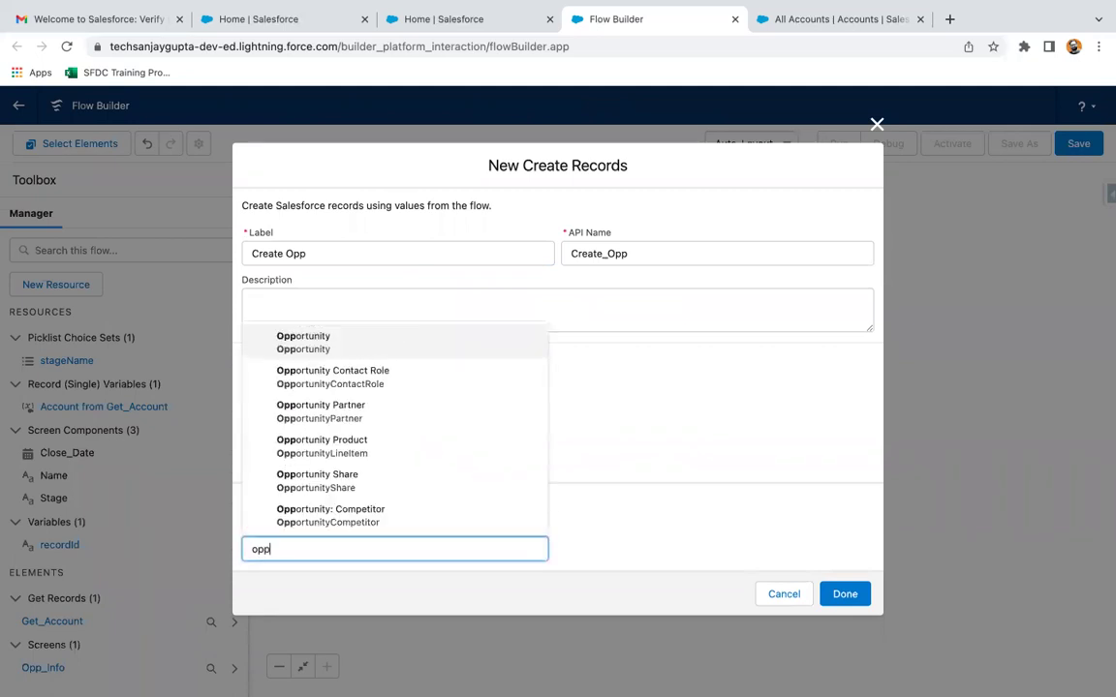
click(349, 336)
scroll(411, 389, down, 2)
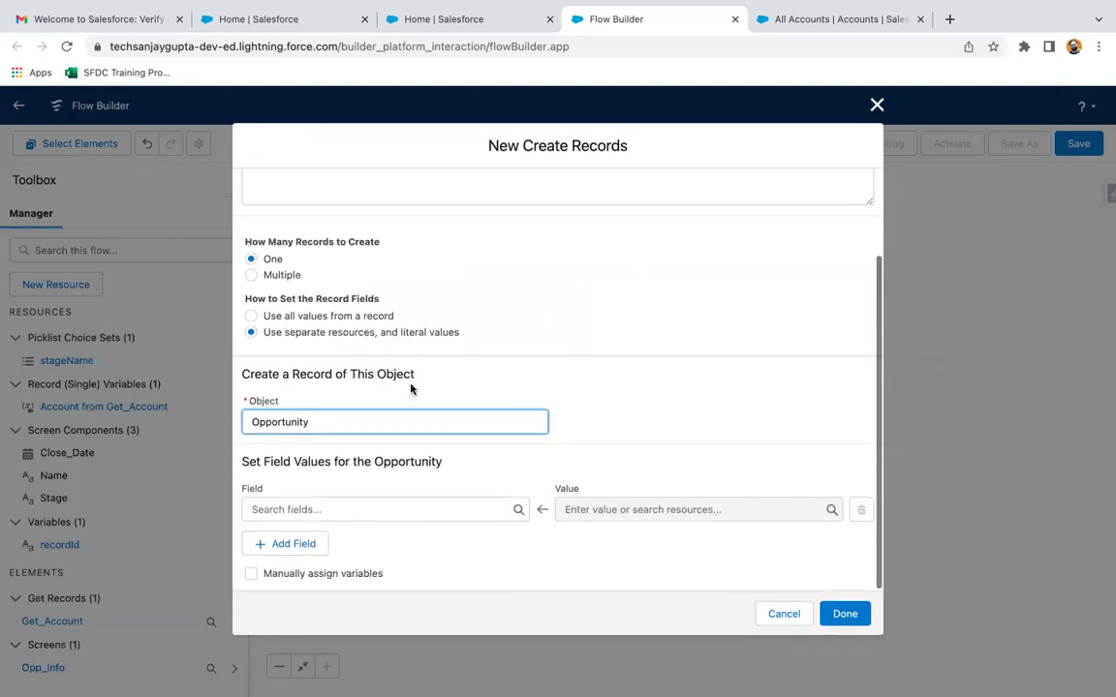
Step: Map the opportunity's Name field to the Name screen component
click(344, 504)
text(ame)
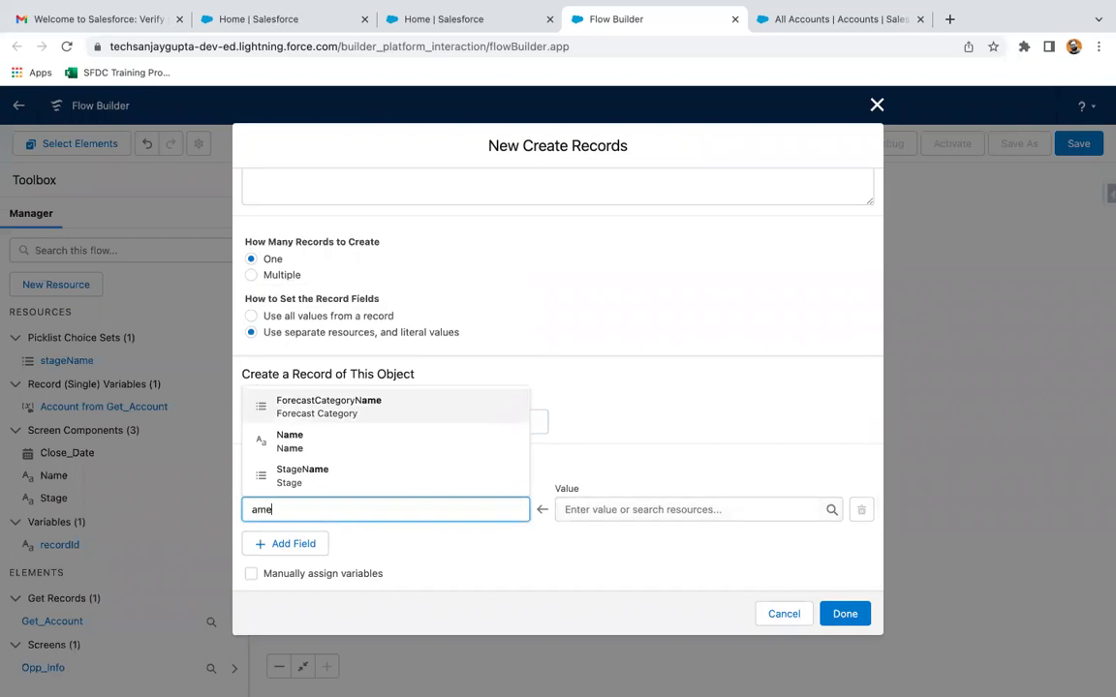
click(318, 440)
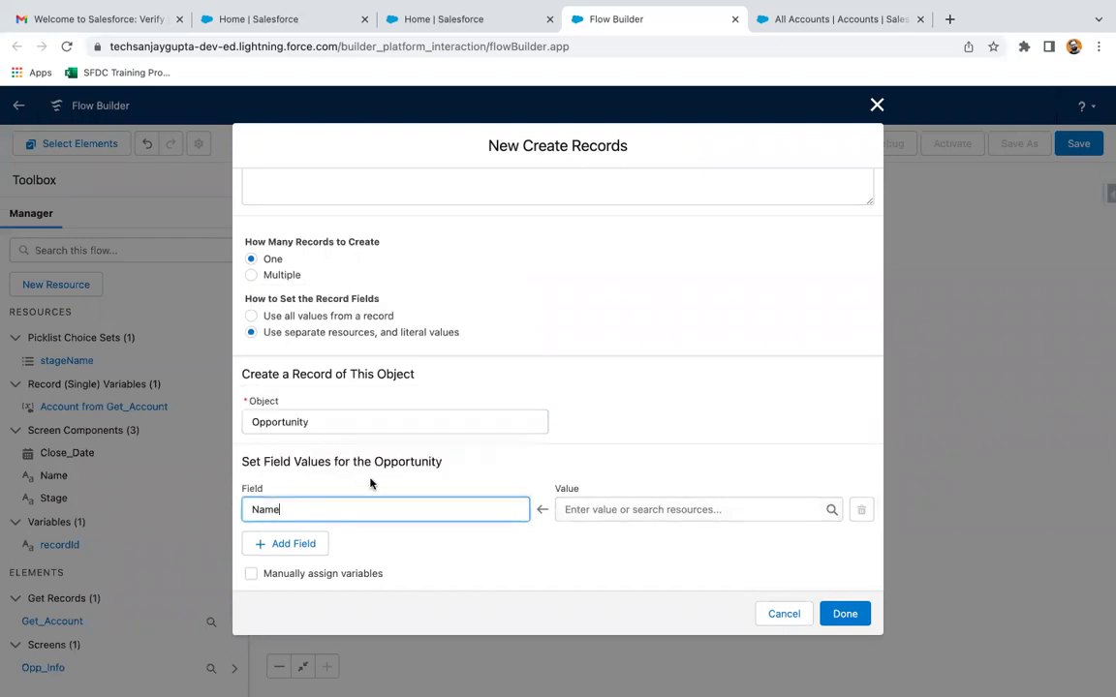
click(585, 509)
text(name)
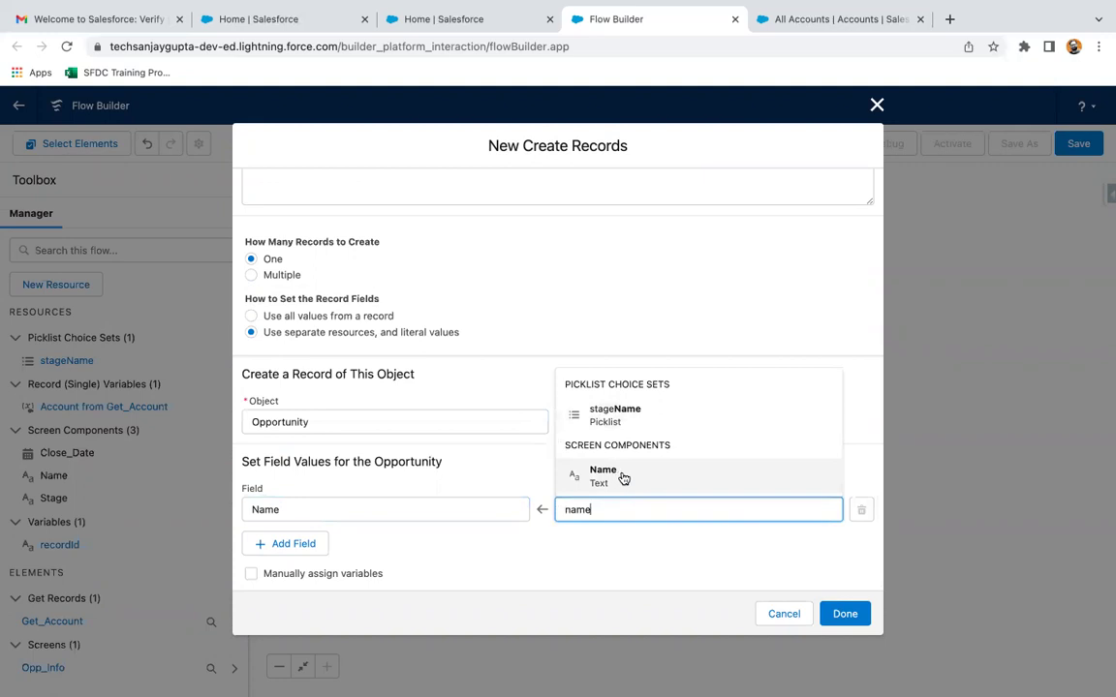
click(632, 478)
Step: Add a second field mapping that sets the opportunity's CloseDate from the Close_Date screen component
click(326, 544)
scroll(326, 523, down, 1)
click(326, 509)
text(close)
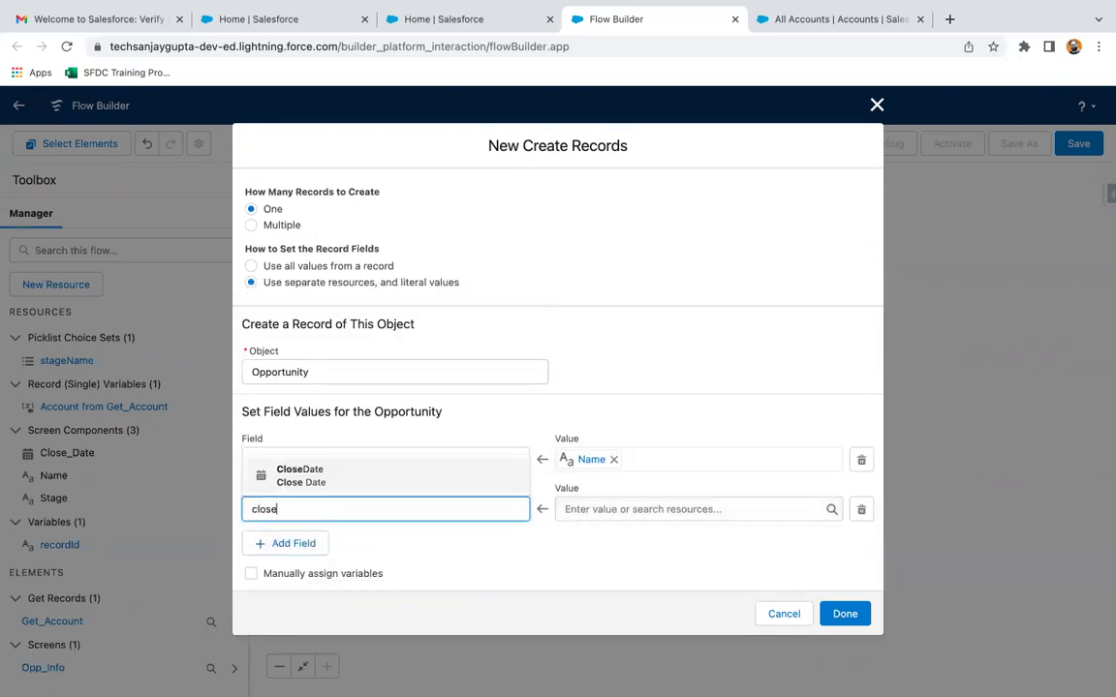
click(345, 480)
click(596, 509)
text(close)
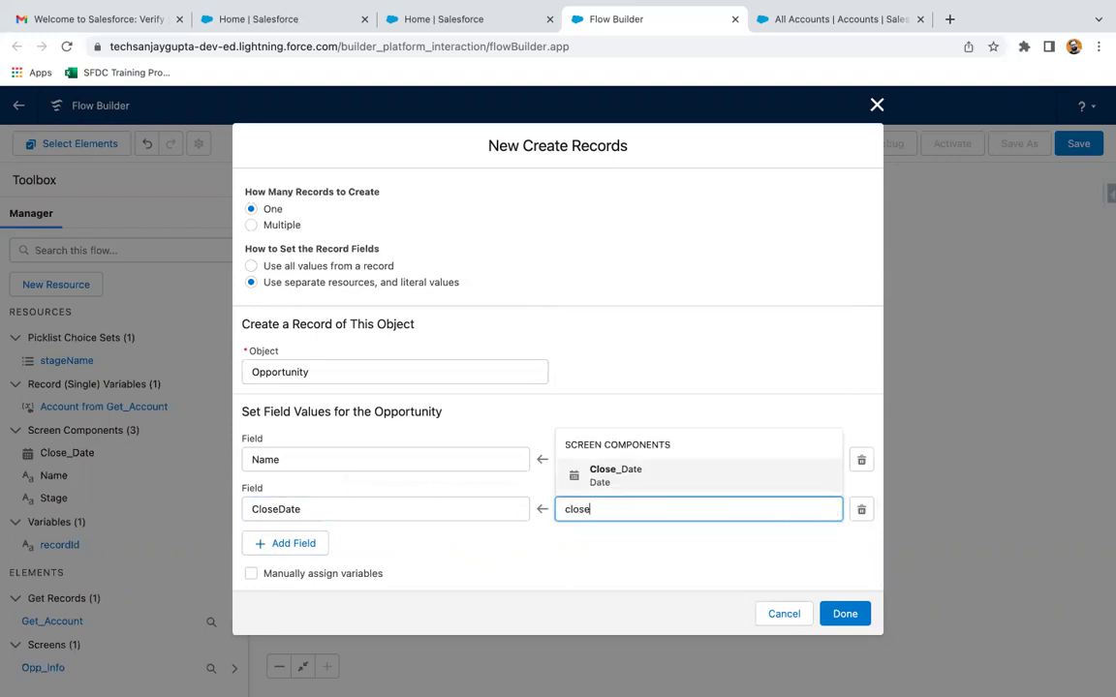
click(614, 478)
Step: Add a third field mapping that sets the opportunity's StageName from the Stage screen component
click(310, 544)
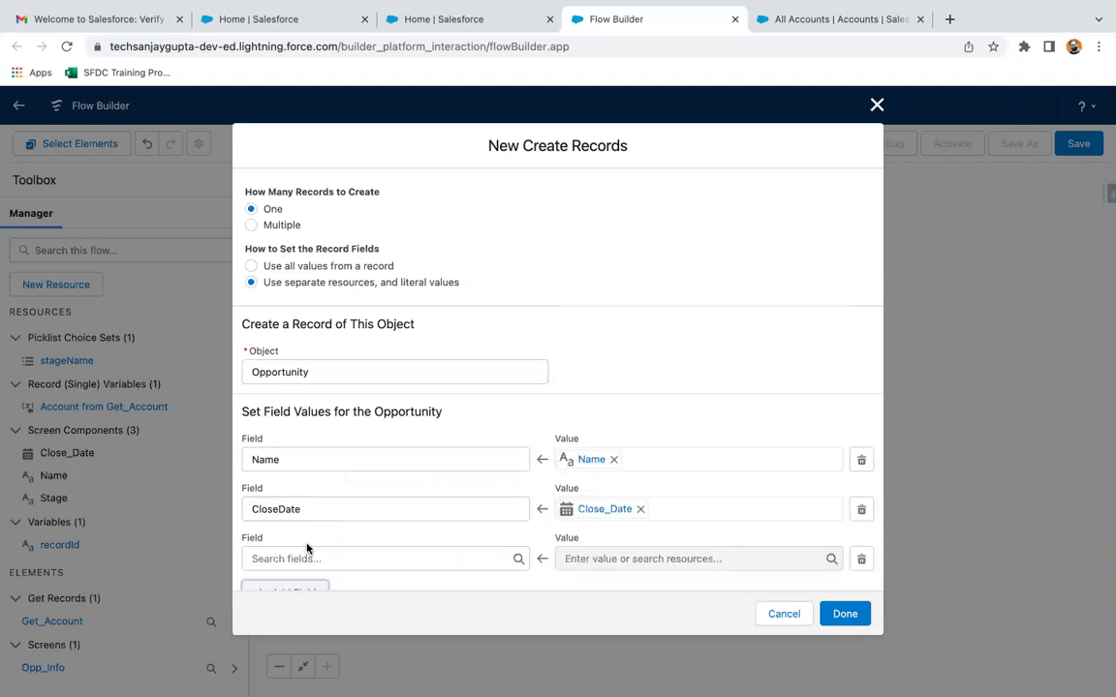
scroll(311, 542, down, 1)
click(316, 500)
text(stage)
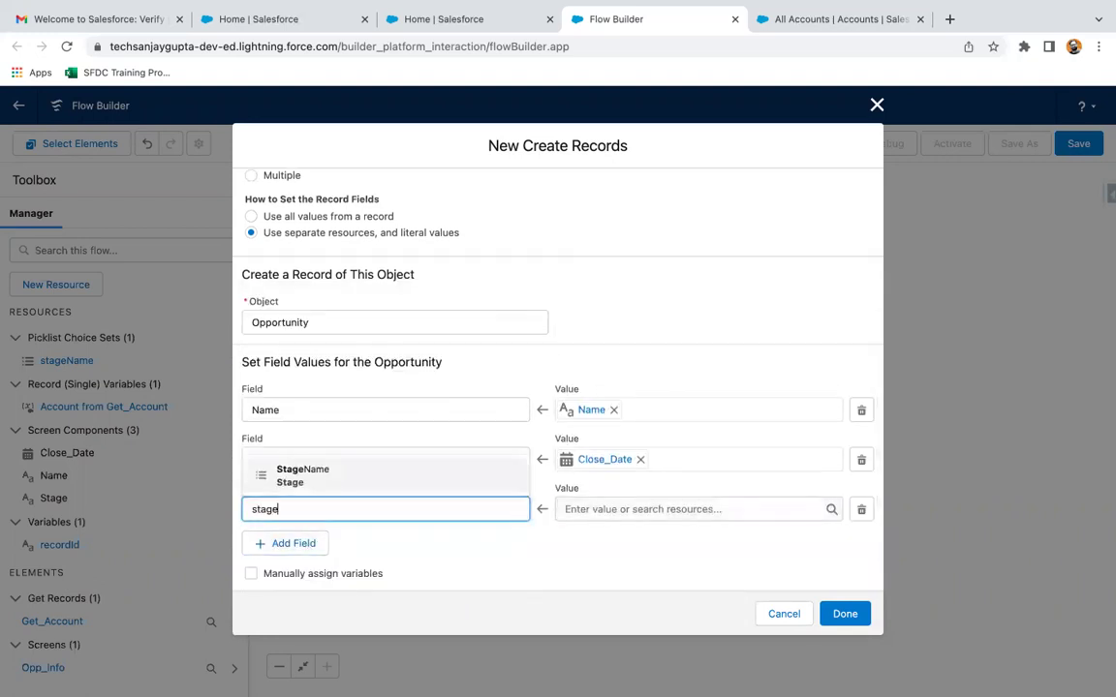
click(344, 467)
text(stage)
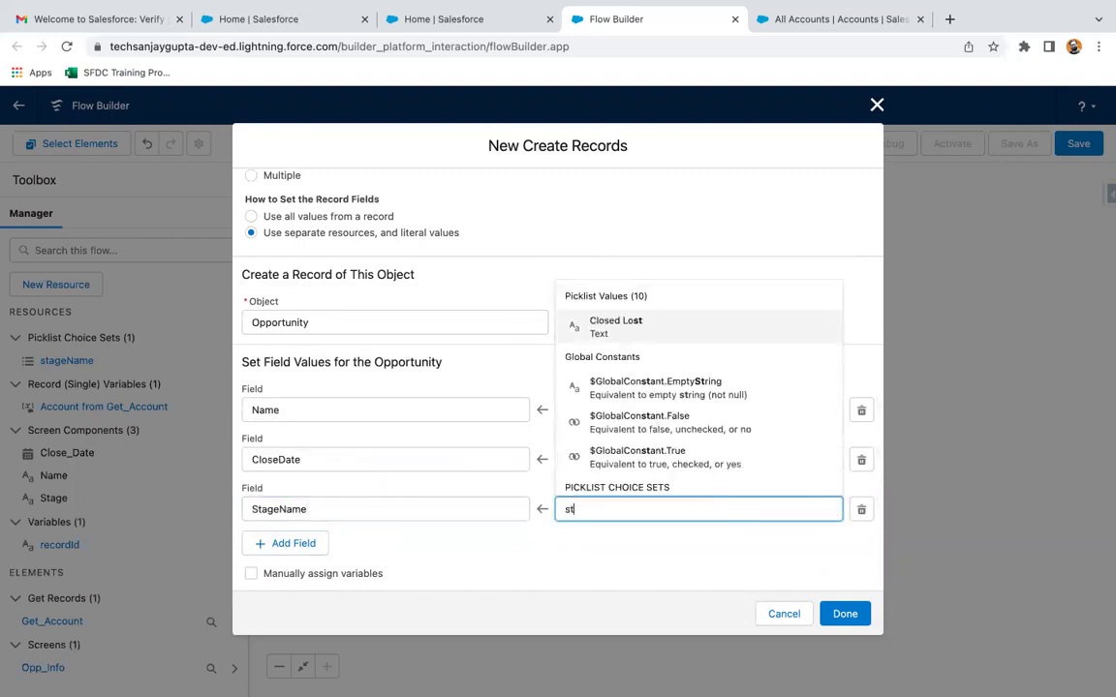
click(632, 481)
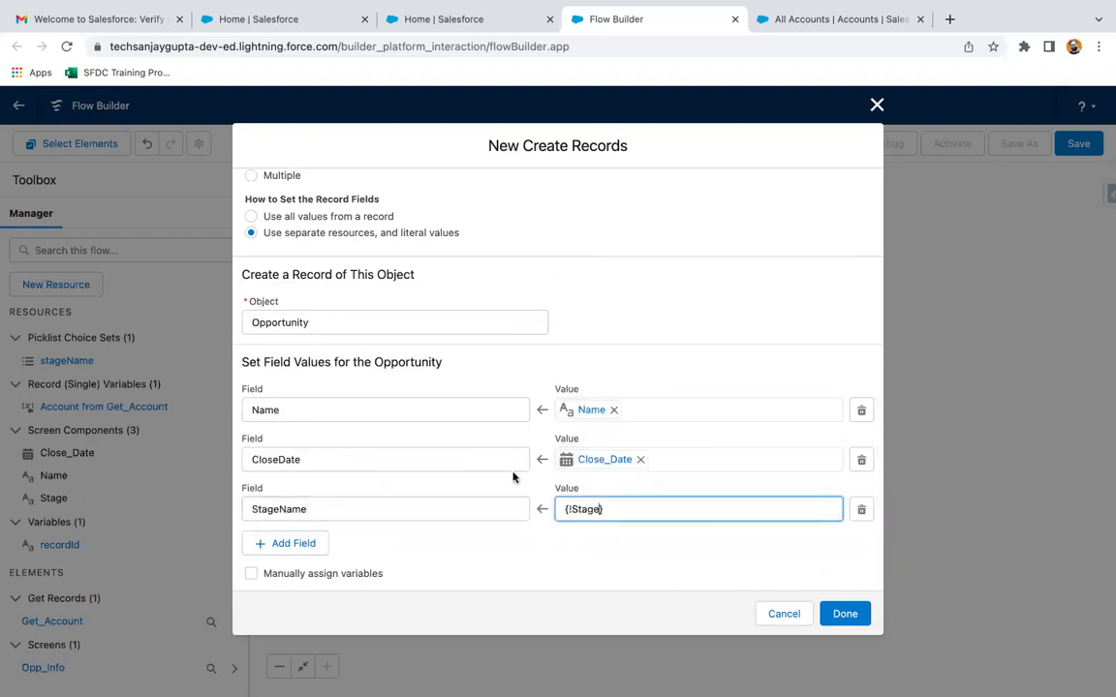
Step: Add a fourth field mapping that sets the opportunity's AccountId from the recordId variable
click(294, 550)
click(281, 508)
text(account)
click(308, 475)
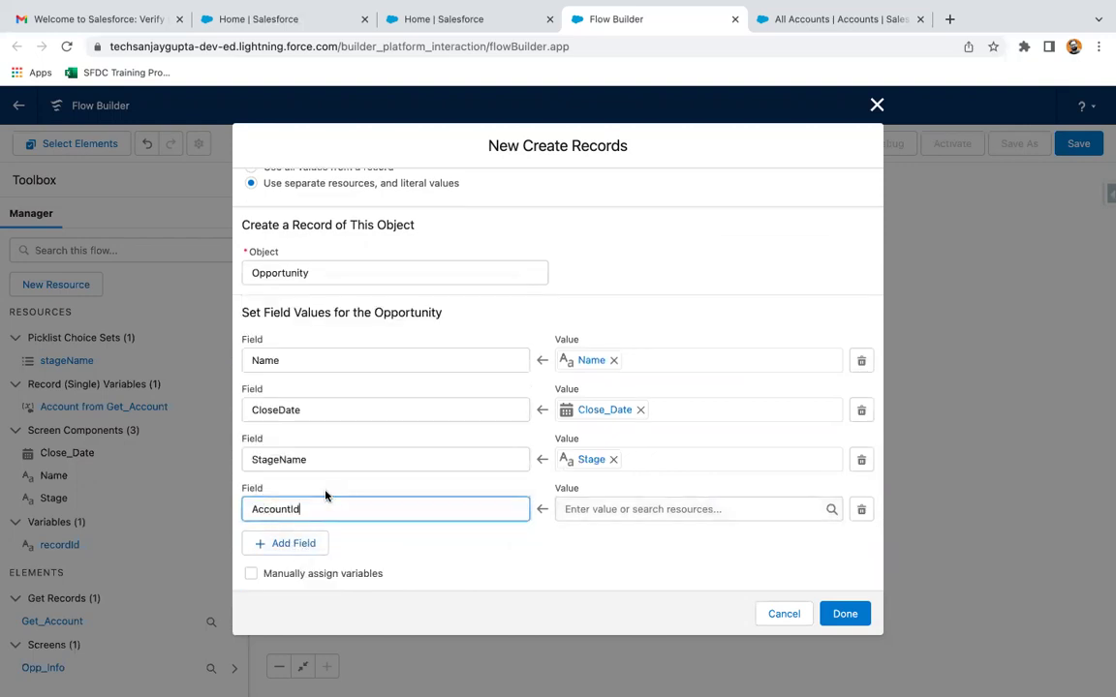
click(586, 511)
text(reco)
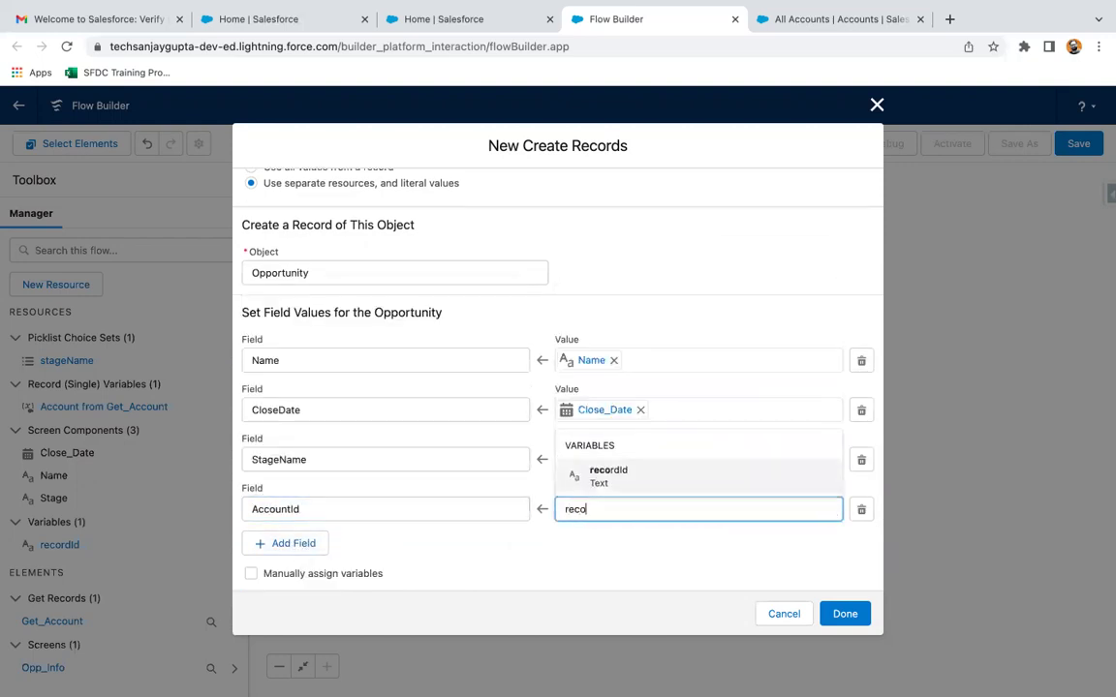
click(628, 471)
click(523, 523)
scroll(424, 256, up, 5)
scroll(418, 399, down, 5)
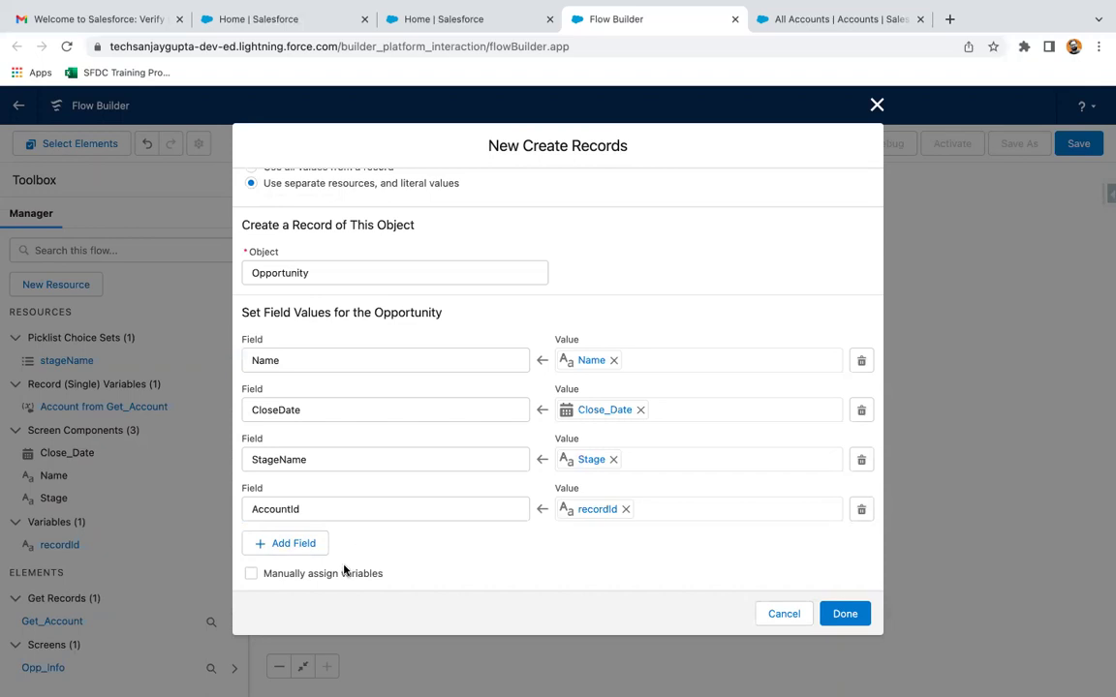
Step: Manually assign the opportunity ID to a new Text variable named oppId, and finish the Create Records element
click(251, 575)
scroll(281, 547, down, 2)
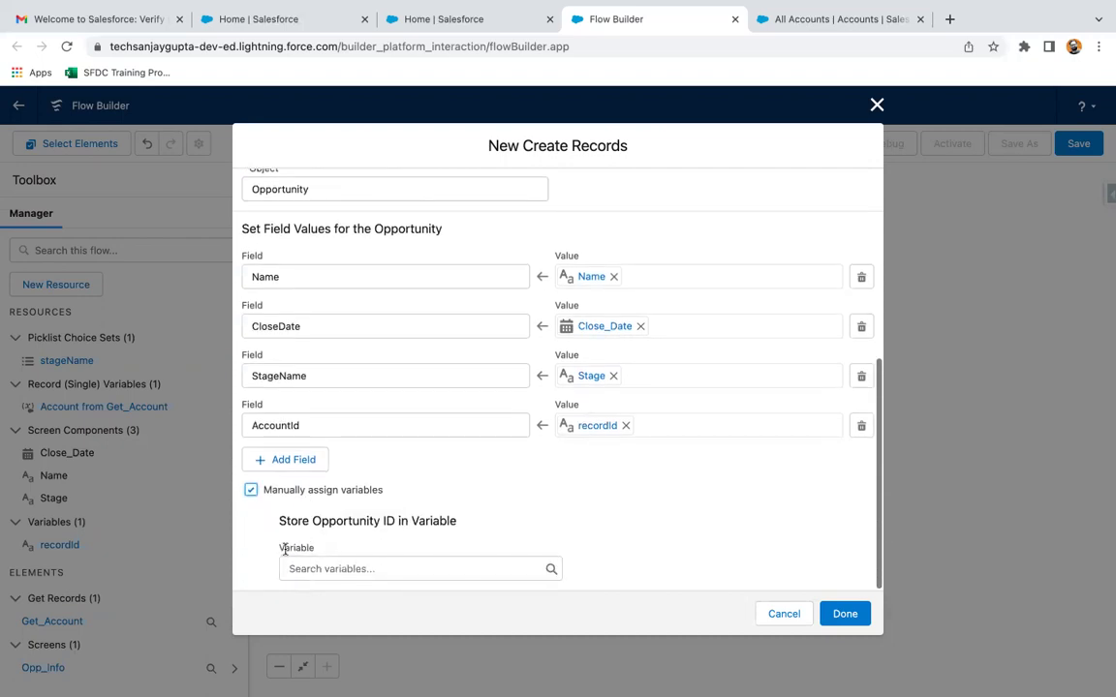
click(339, 568)
click(345, 369)
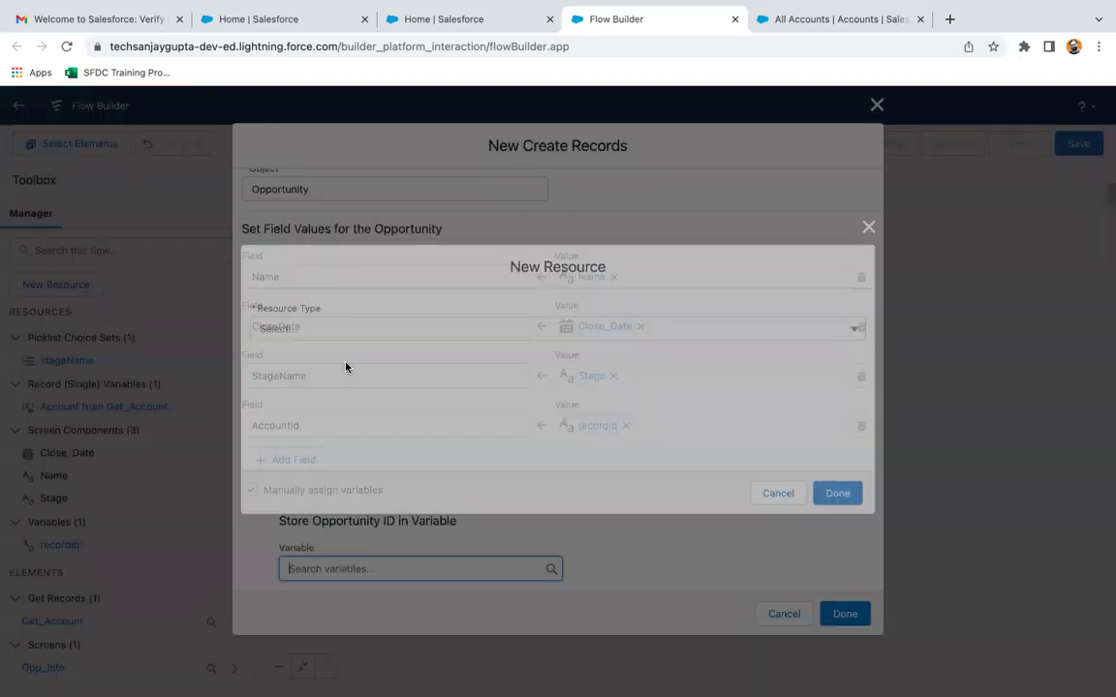
click(312, 333)
click(303, 360)
click(302, 361)
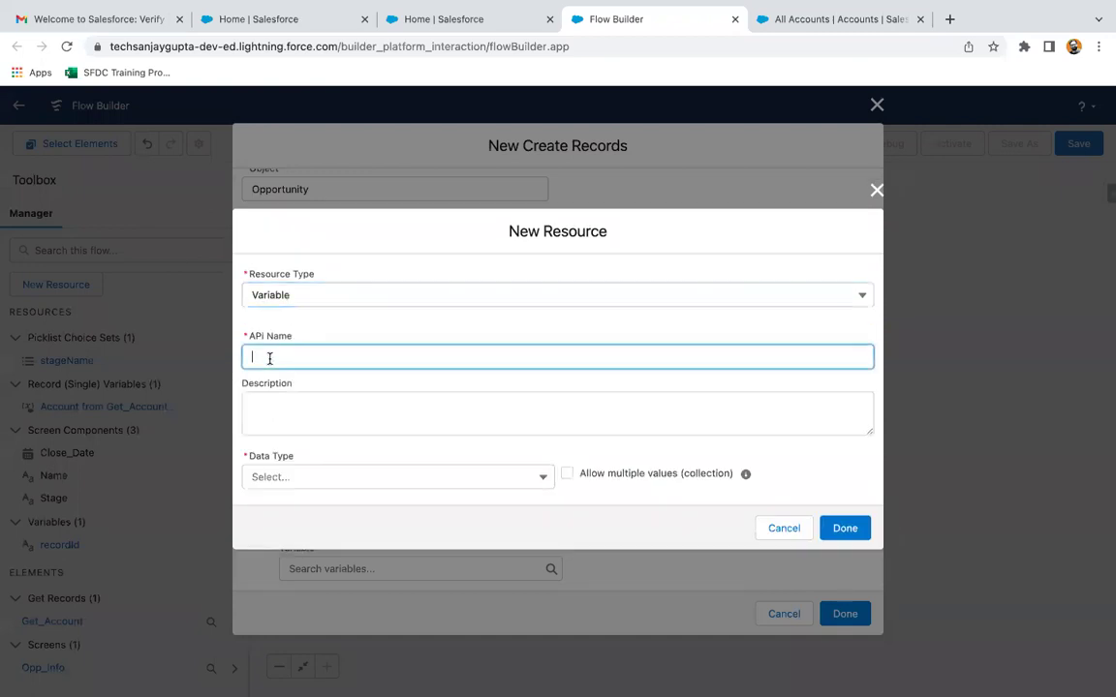
text(oppId)
click(294, 476)
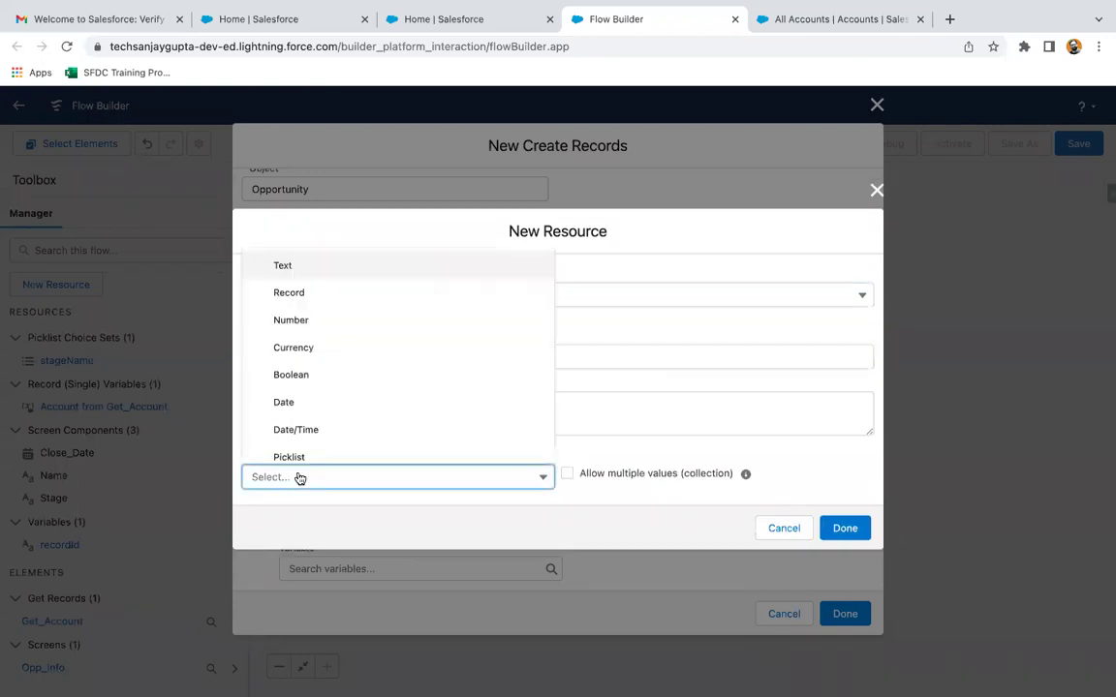
click(287, 266)
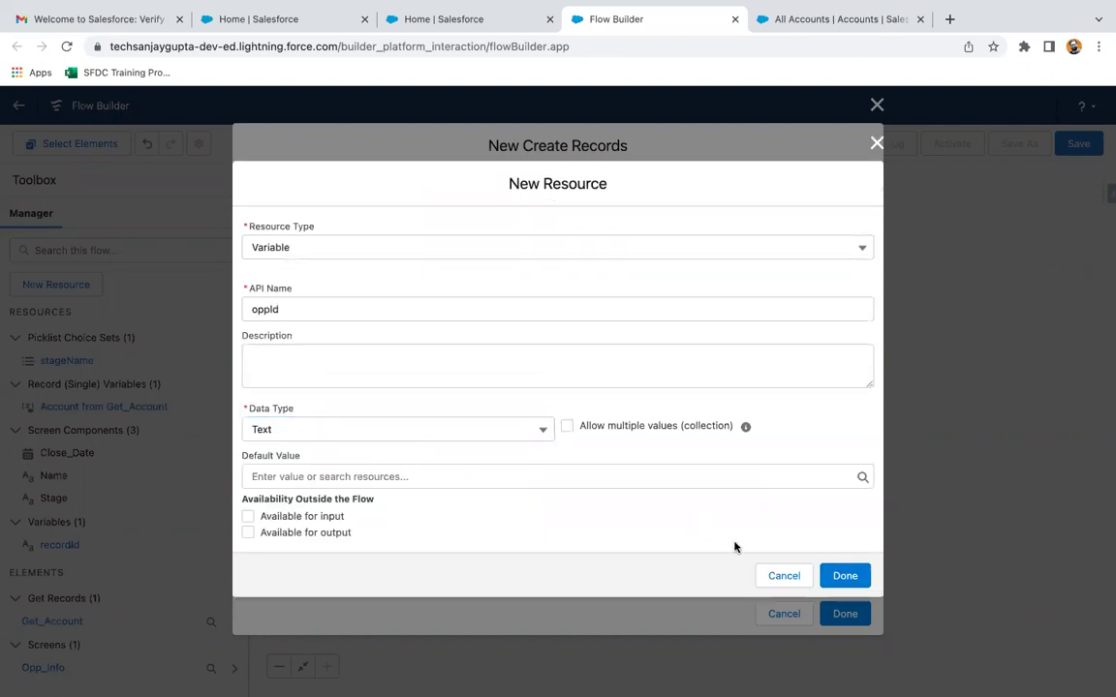
click(844, 575)
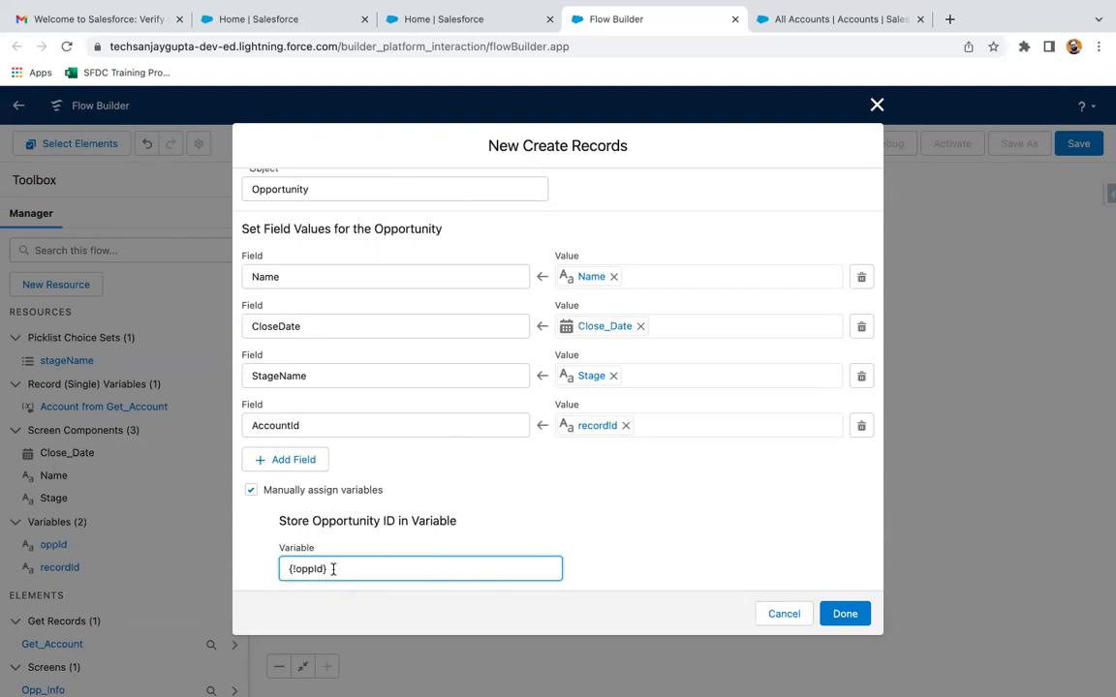
click(844, 613)
Step: Add an Action element after Create Opp using the Post to Chatter action
drag(634, 412, 658, 340)
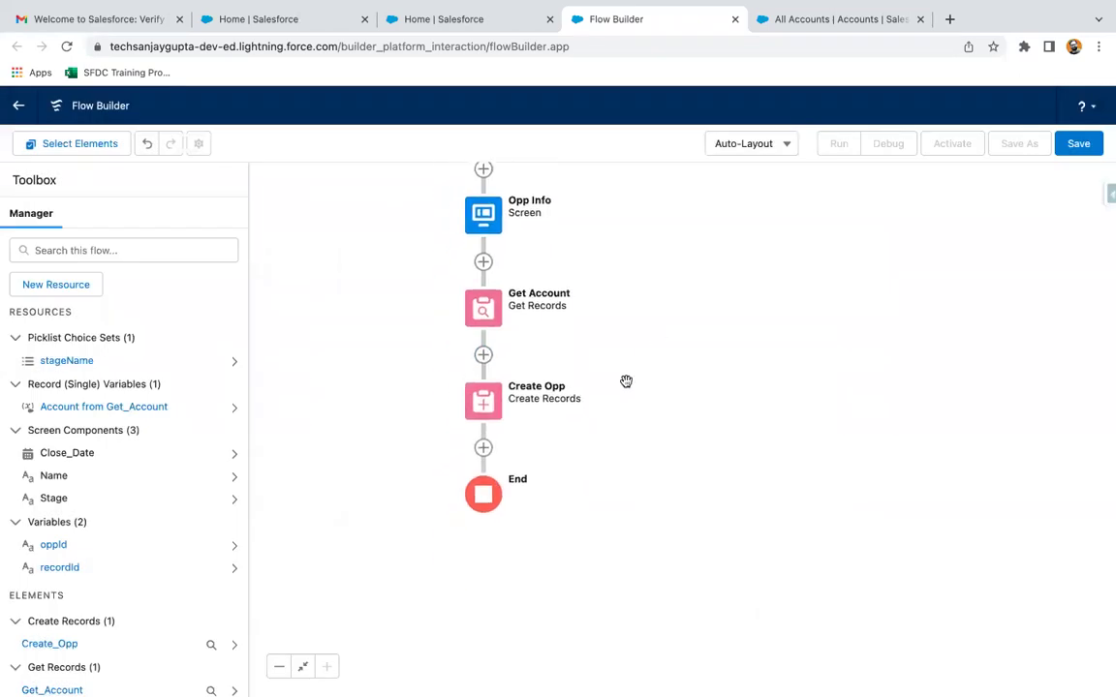
click(483, 449)
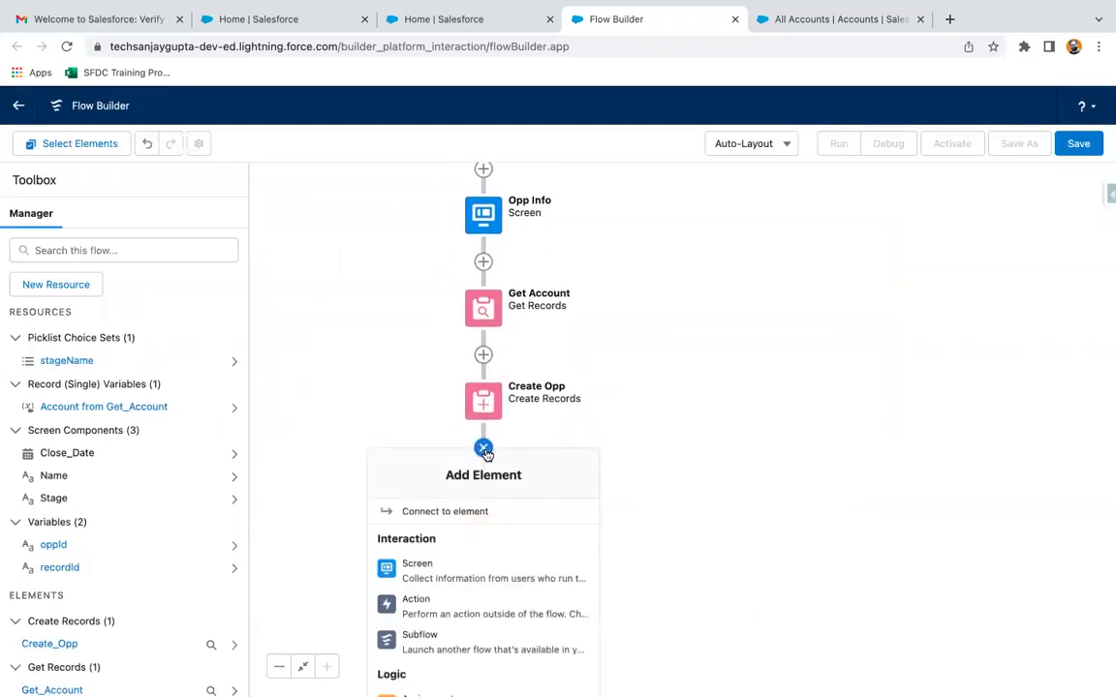
click(415, 605)
click(511, 223)
text(post)
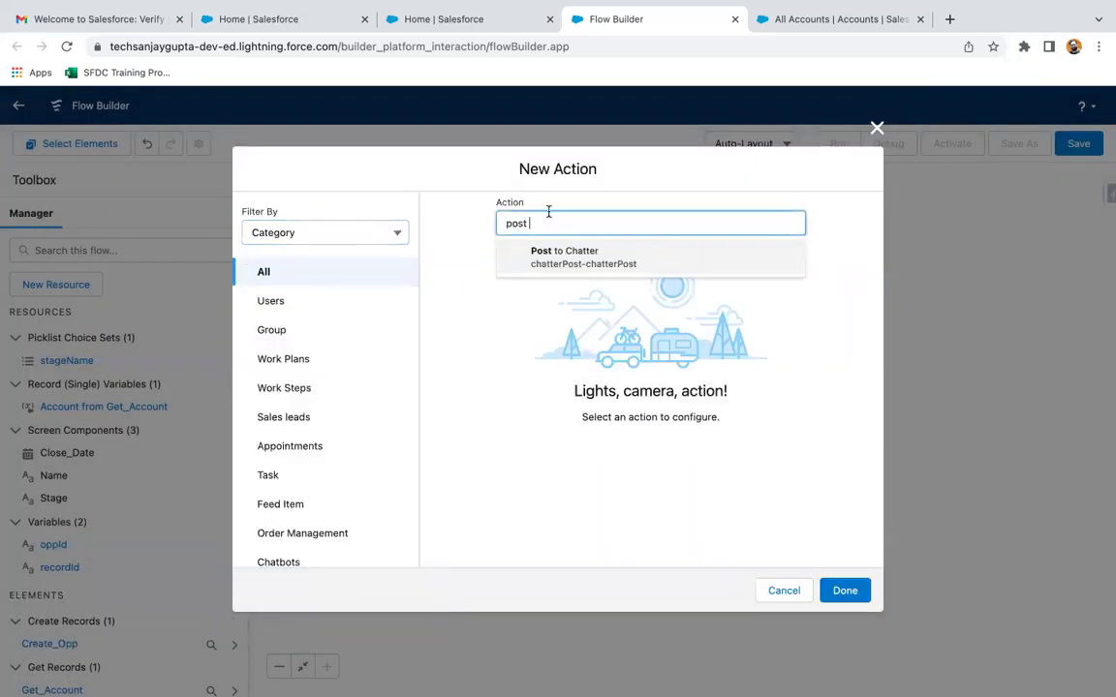
click(601, 257)
Step: Look through the label and input value fields of the Post to Chatter action
scroll(582, 375, down, 2)
scroll(582, 374, up, 2)
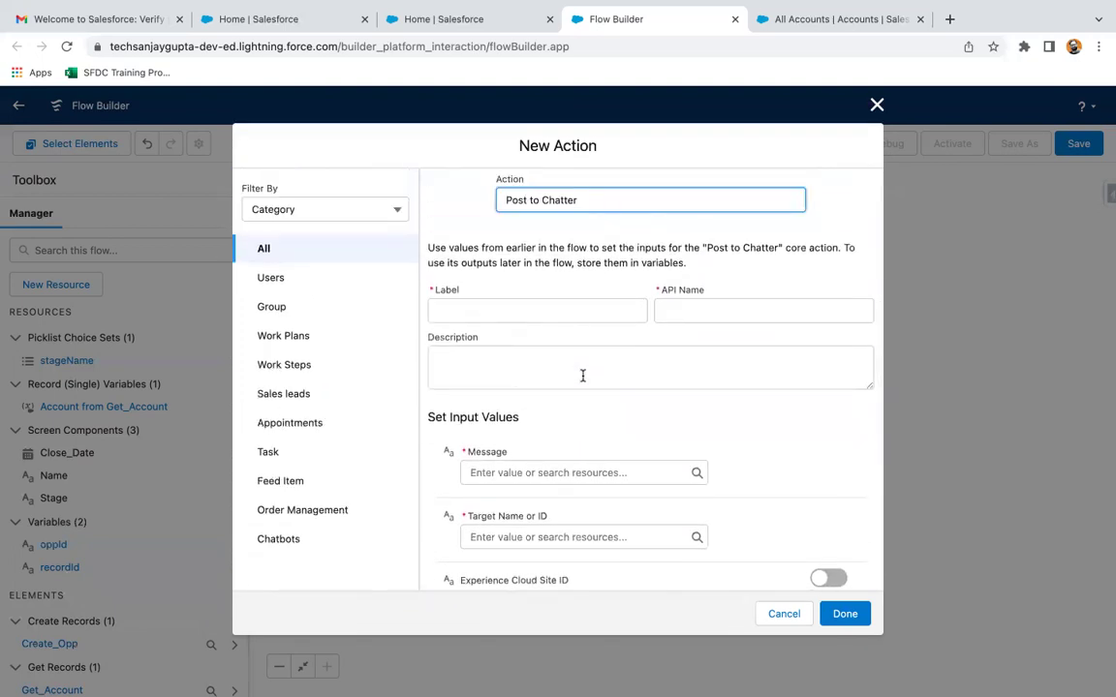
scroll(583, 375, down, 1)
scroll(582, 375, up, 1)
scroll(582, 375, down, 2)
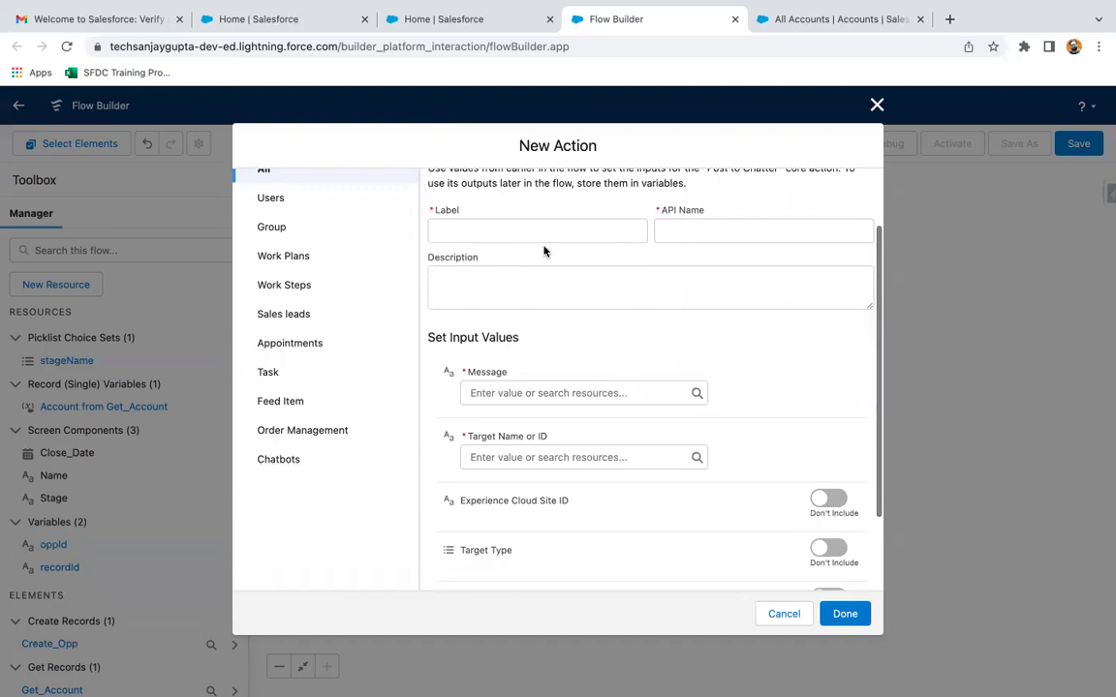
scroll(581, 290, down, 1)
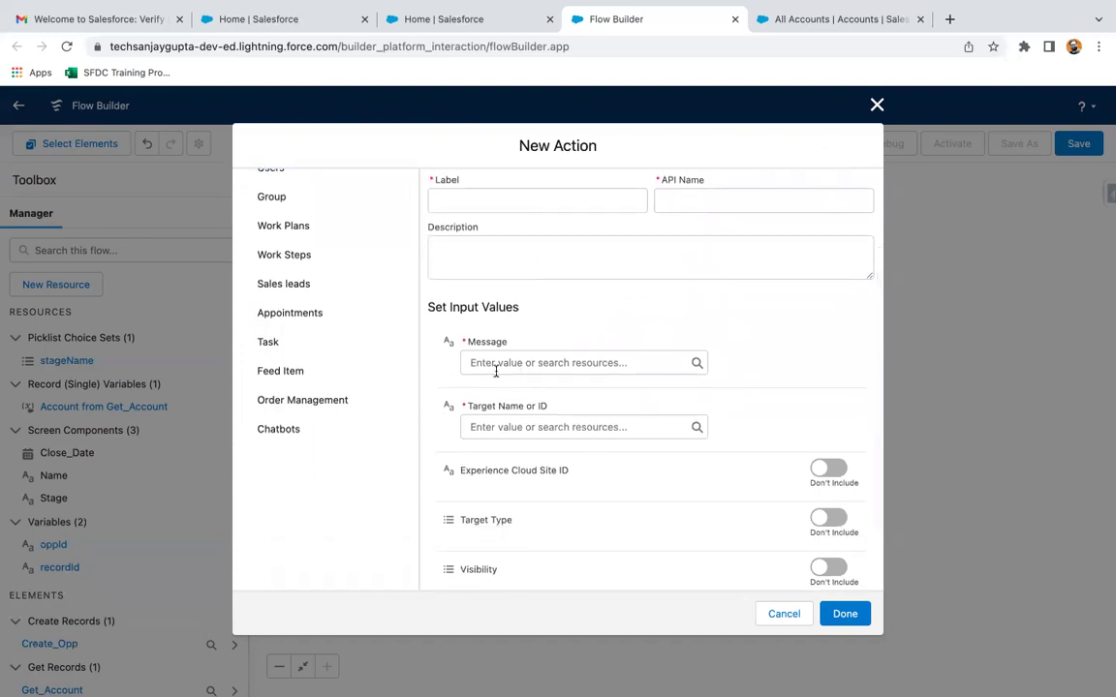
scroll(513, 368, up, 1)
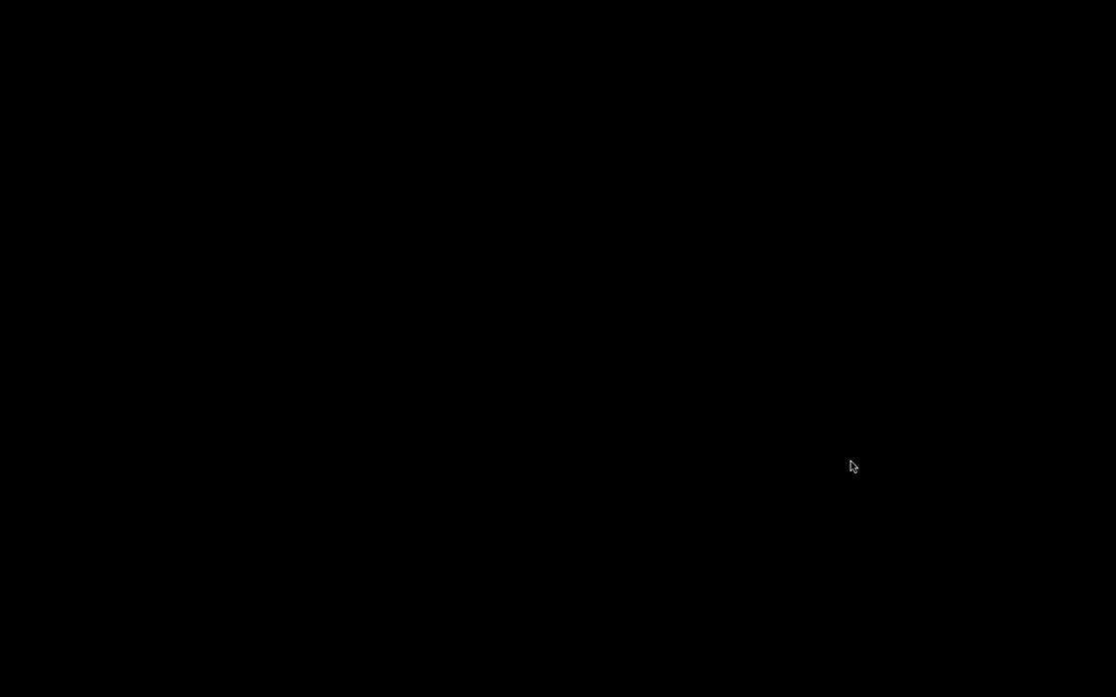
Step: Label the Chatter action "Post to Chatter to opp" and let its API name fill in
scroll(630, 361, up, 3)
click(499, 299)
text(Post to )
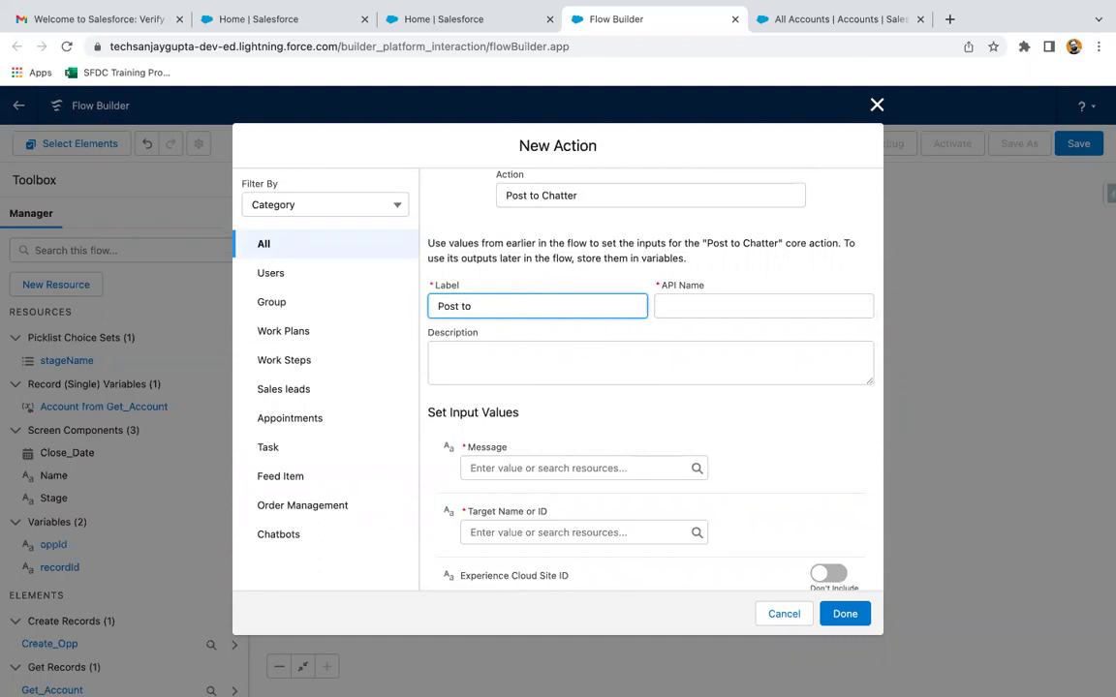
text(hatter to opp)
click(553, 331)
Step: Create a new Text Template resource with the API name chatterpost for the Chatter action's message
scroll(553, 331, down, 3)
click(514, 290)
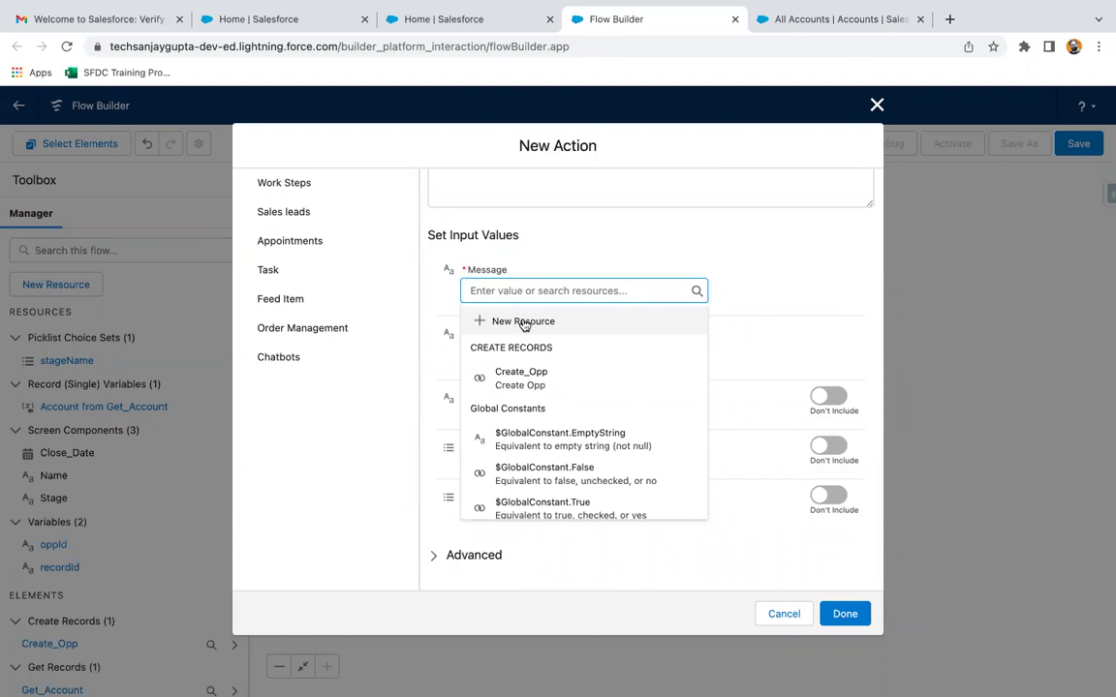
click(521, 321)
click(289, 328)
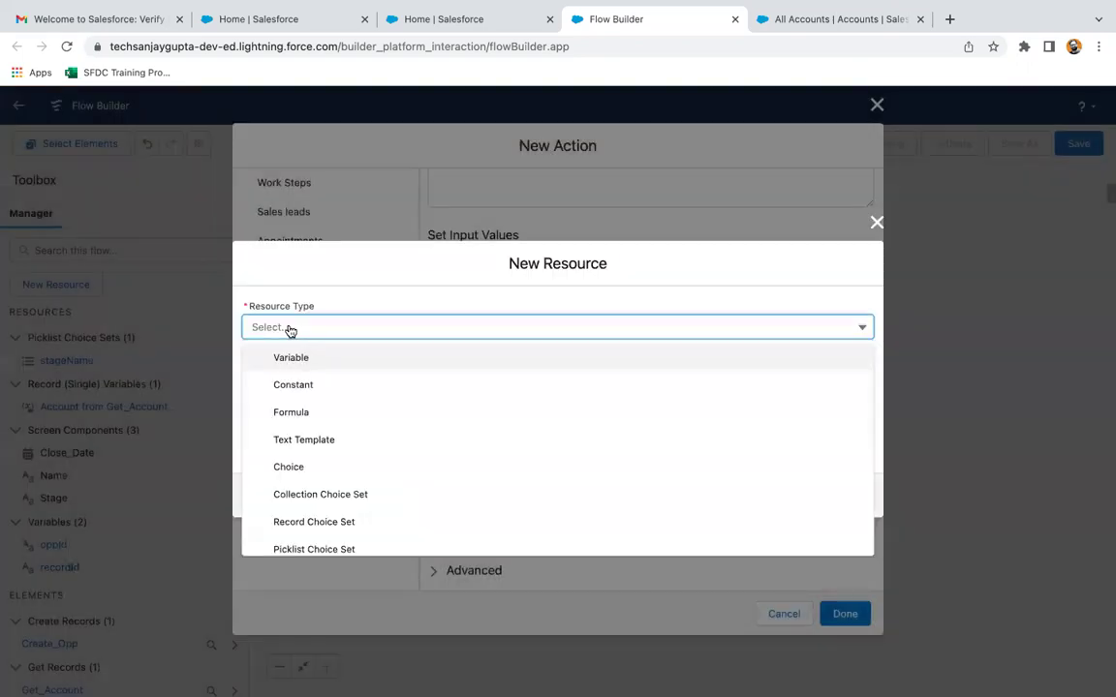
click(315, 442)
click(331, 304)
text(chatterpost)
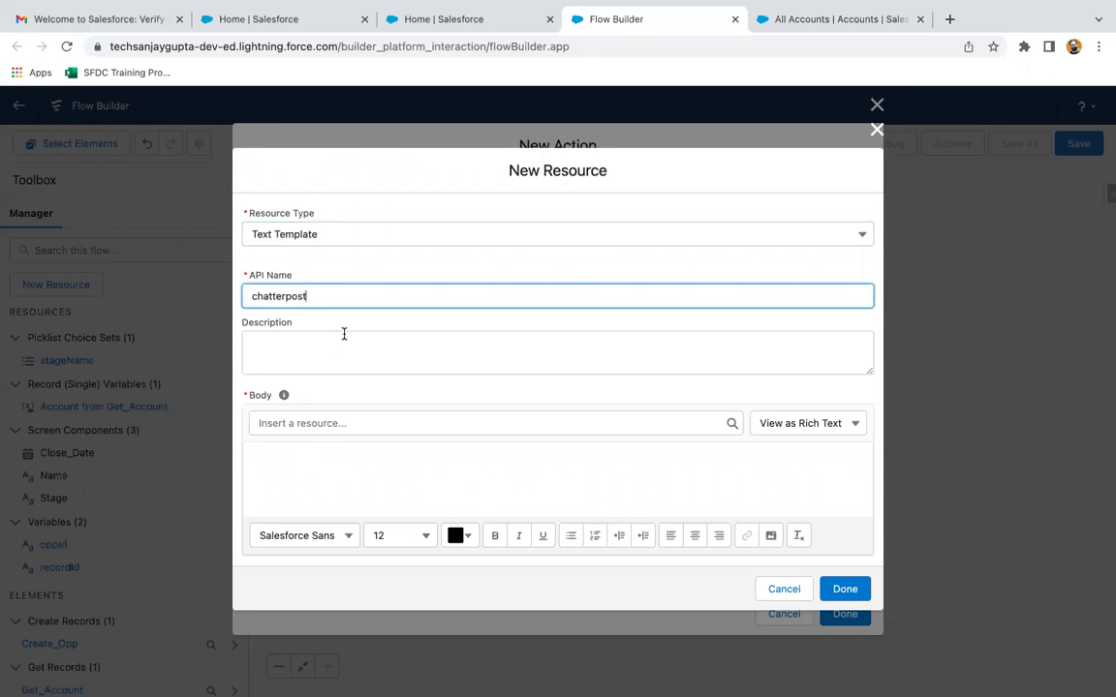
Step: View the template body as plain text and enter the account owner mention @[{!Get_Account.OwnerId}]
click(324, 446)
click(324, 444)
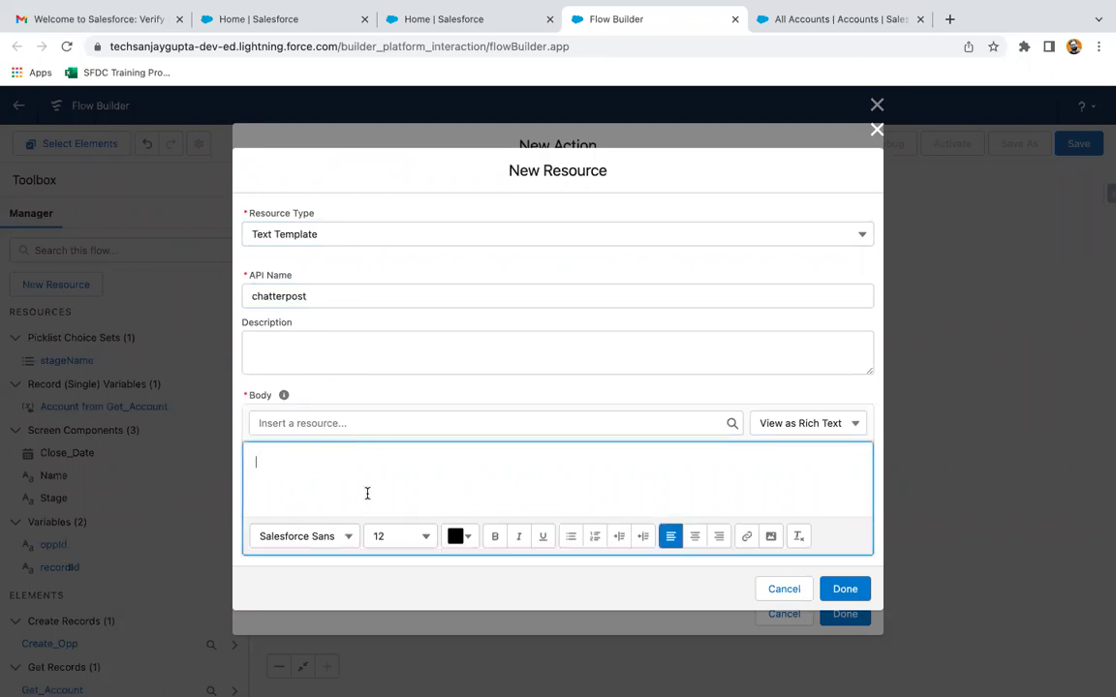
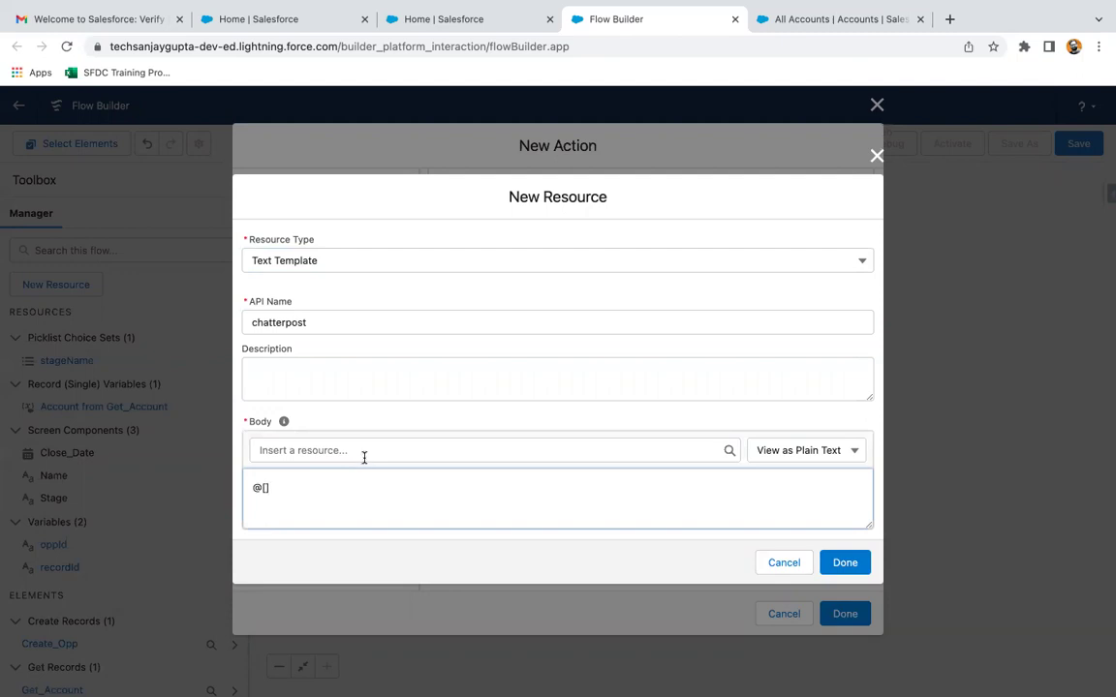
text(get)
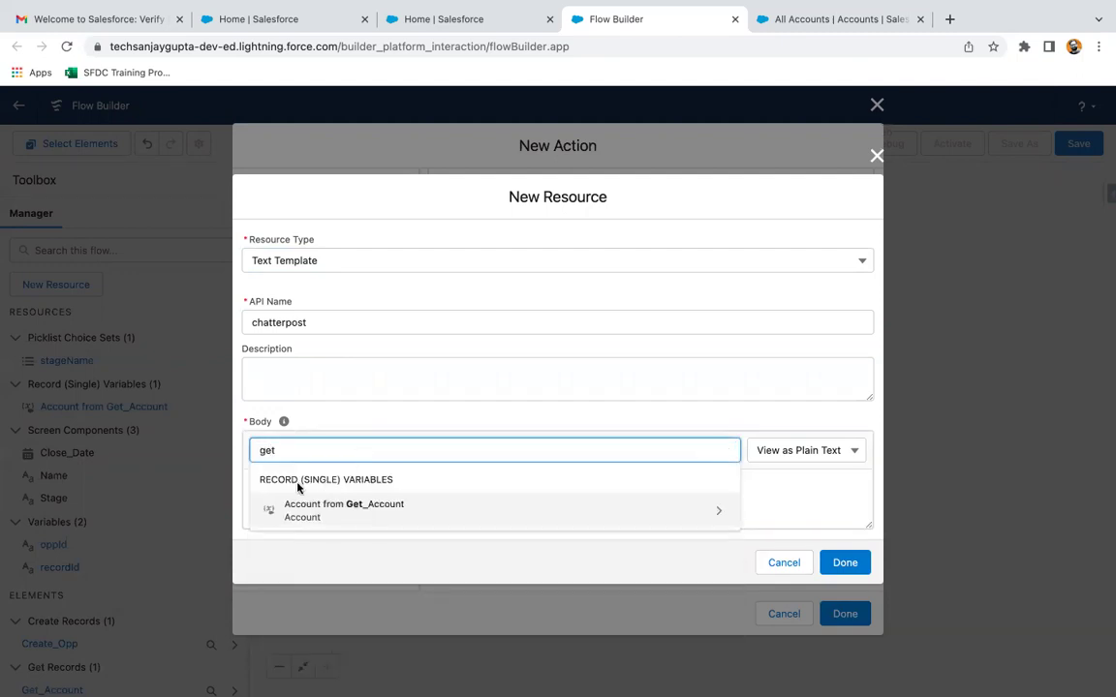
click(366, 514)
text(owner)
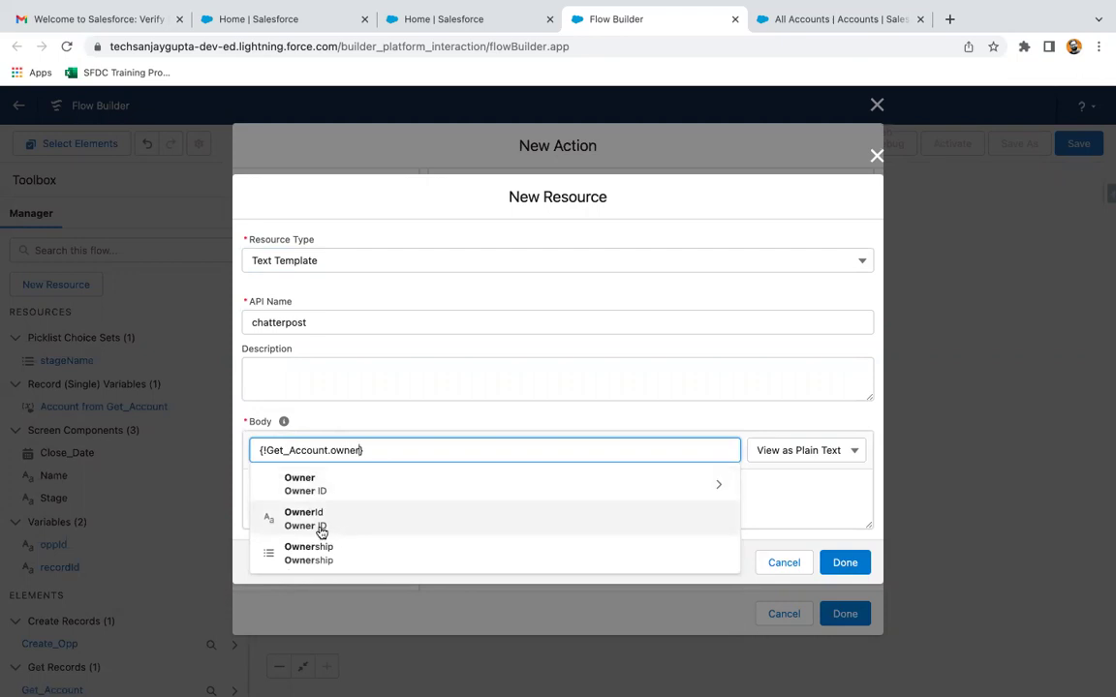
click(335, 520)
Step: Add "Opportunity is created!" after the mention and a new line reading "Opportunity Name : {!Name}"
click(401, 491)
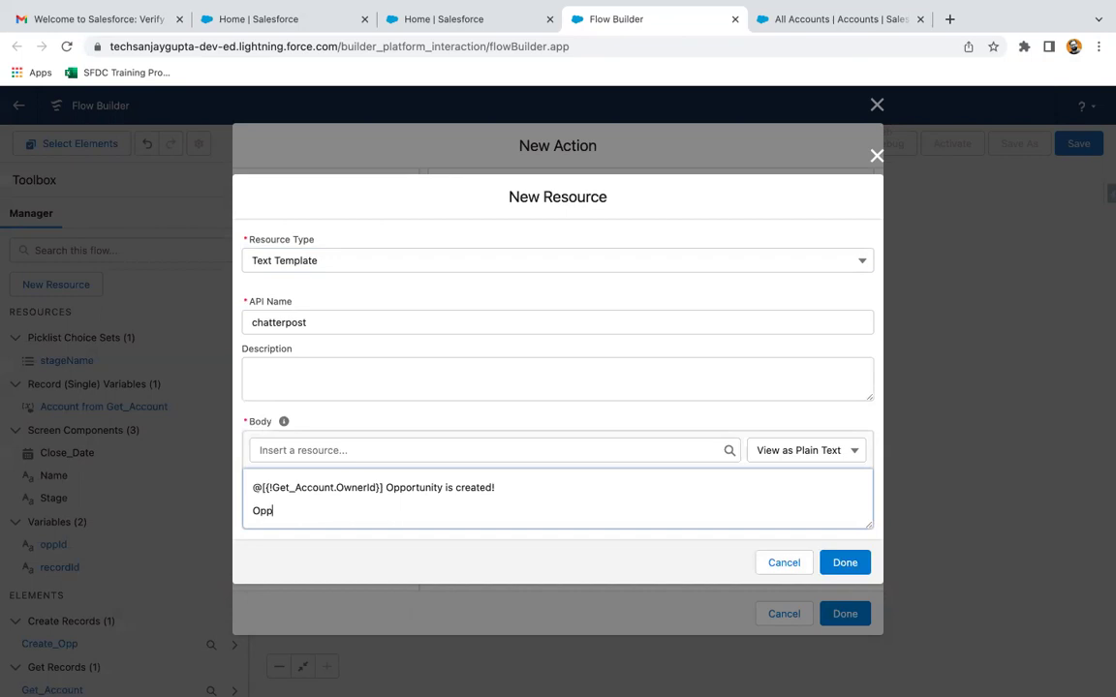
text(Name :)
click(356, 453)
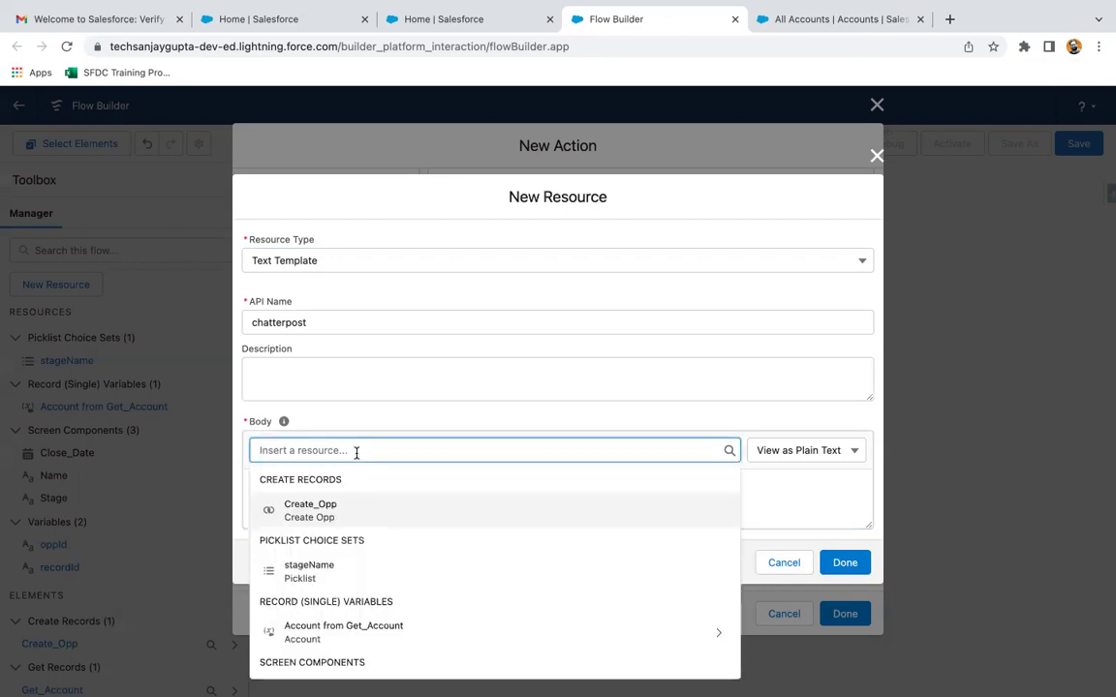
text(name)
click(308, 573)
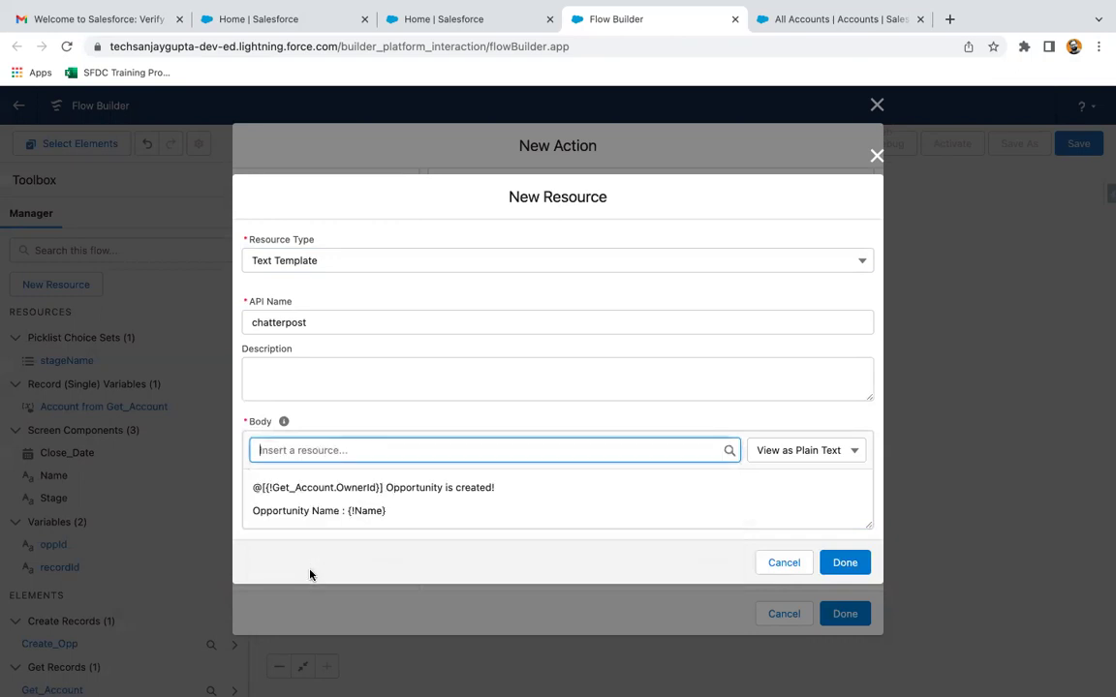
Step: Add a line to the template body reading "Opportunity Close Date: {!Close_Date}"
click(411, 503)
key(Return)
text(opp)
key(BackSpace)
key(BackSpace)
key(BackSpace)
text(Opp)
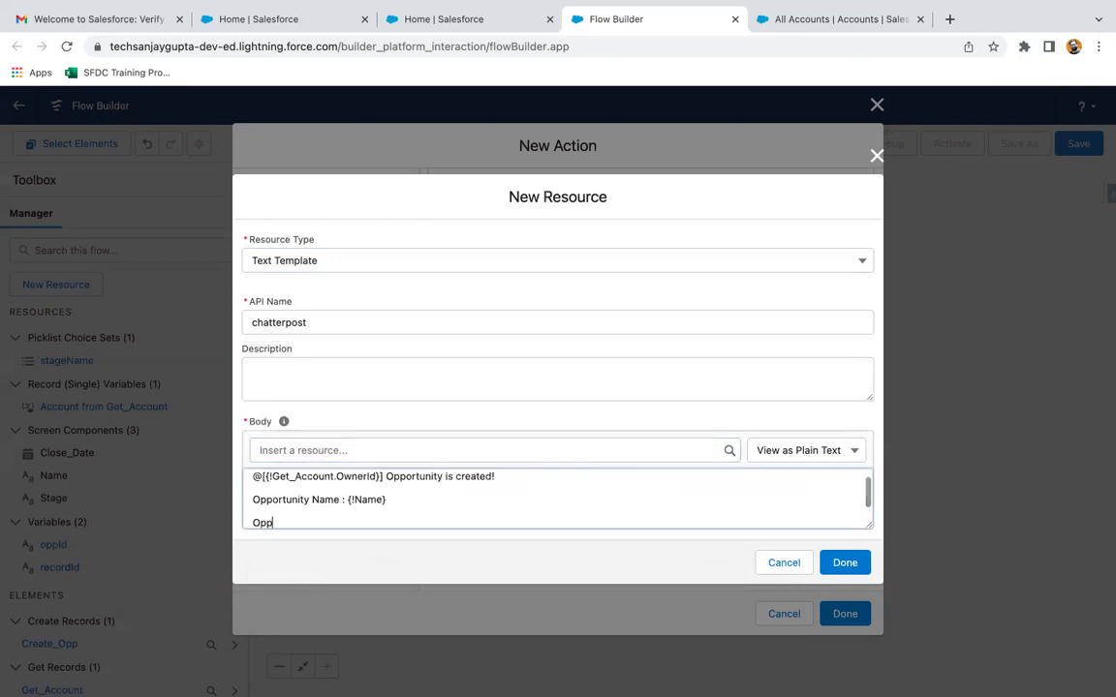
text(orutnity)
click(380, 453)
text(date)
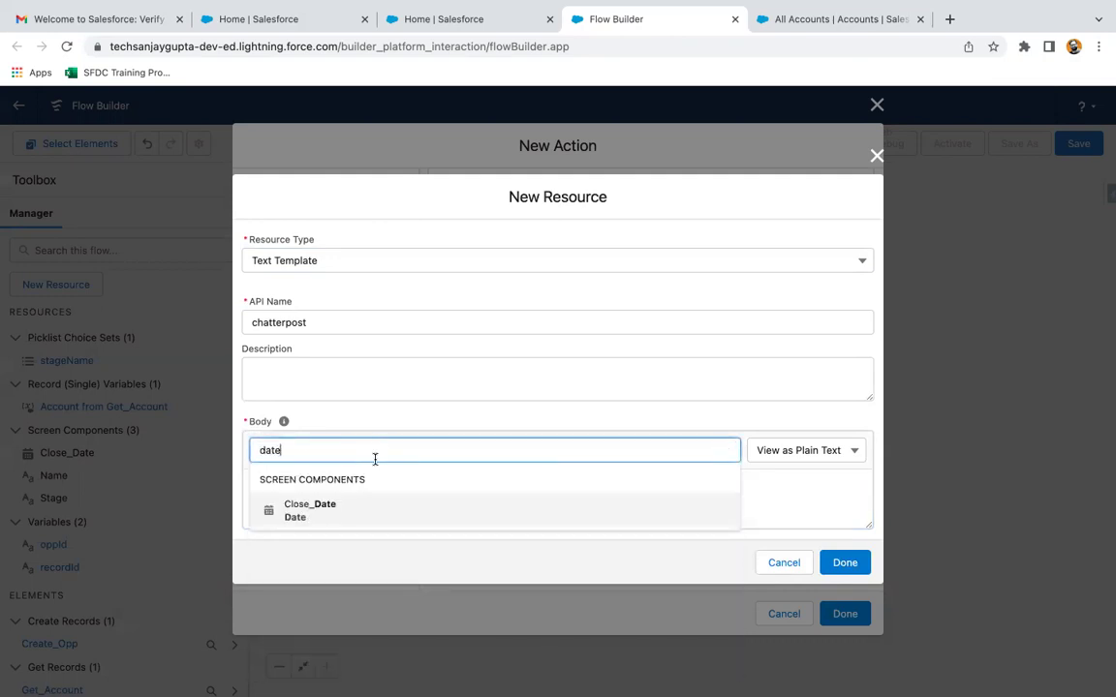
click(329, 506)
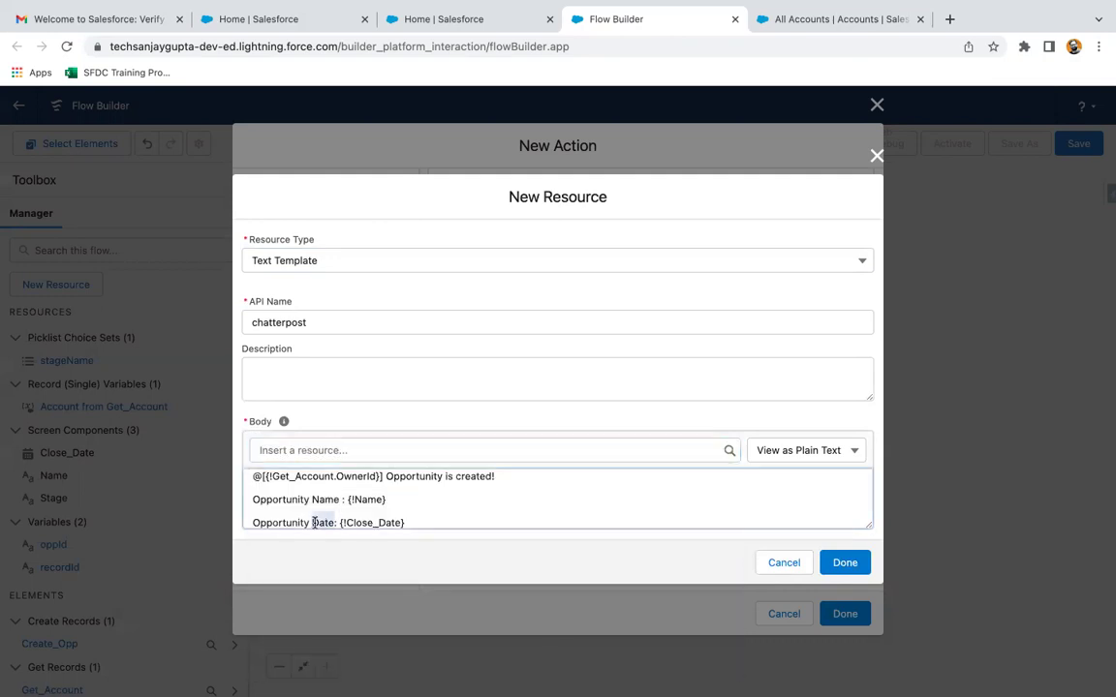
click(311, 522)
text(Close)
Step: Add a last line reading "Stage Name : {!Stage}", review the body and finish the text template
key(Return)
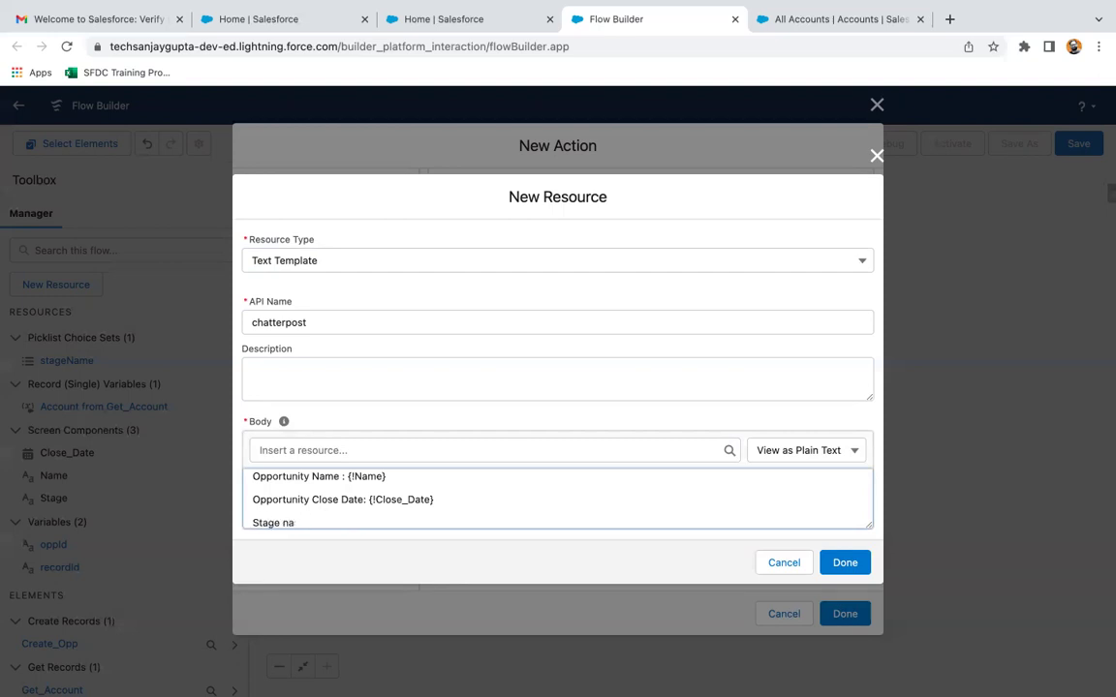
click(423, 451)
text(stage)
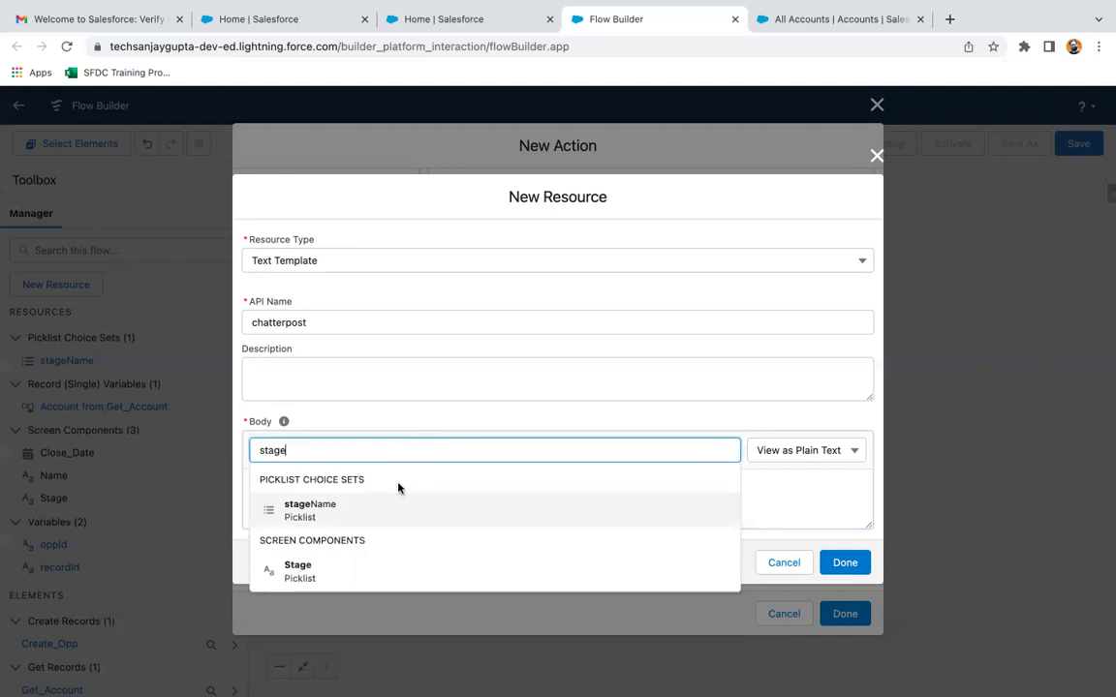
click(322, 571)
scroll(421, 507, up, 2)
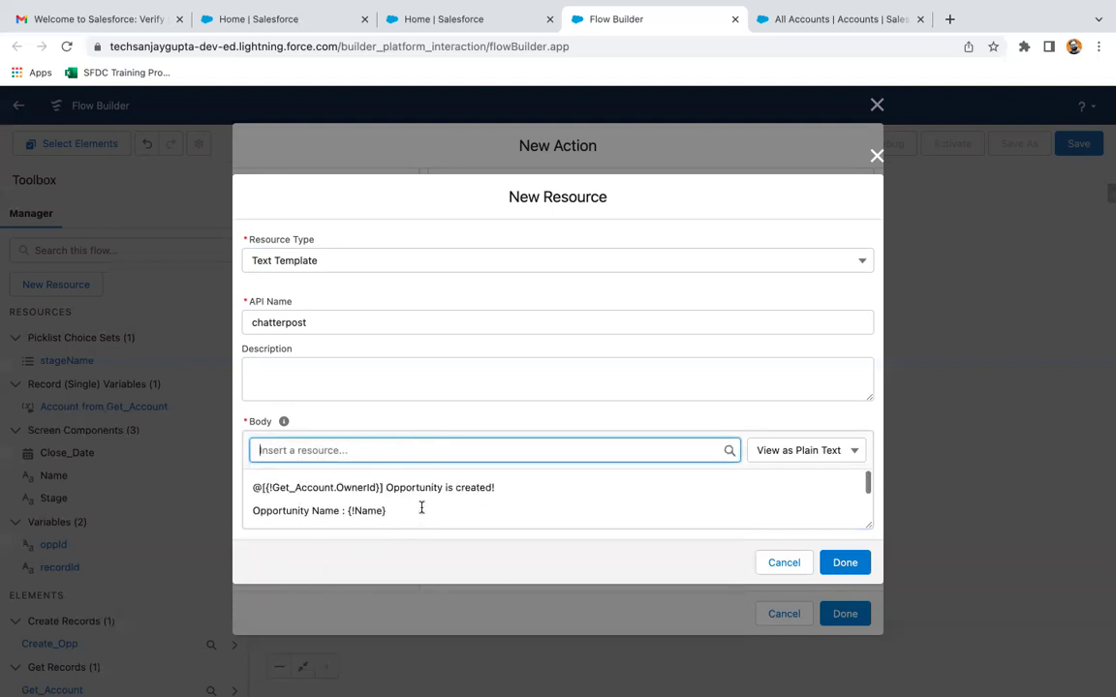
scroll(422, 507, down, 1)
scroll(421, 507, up, 1)
scroll(421, 507, down, 3)
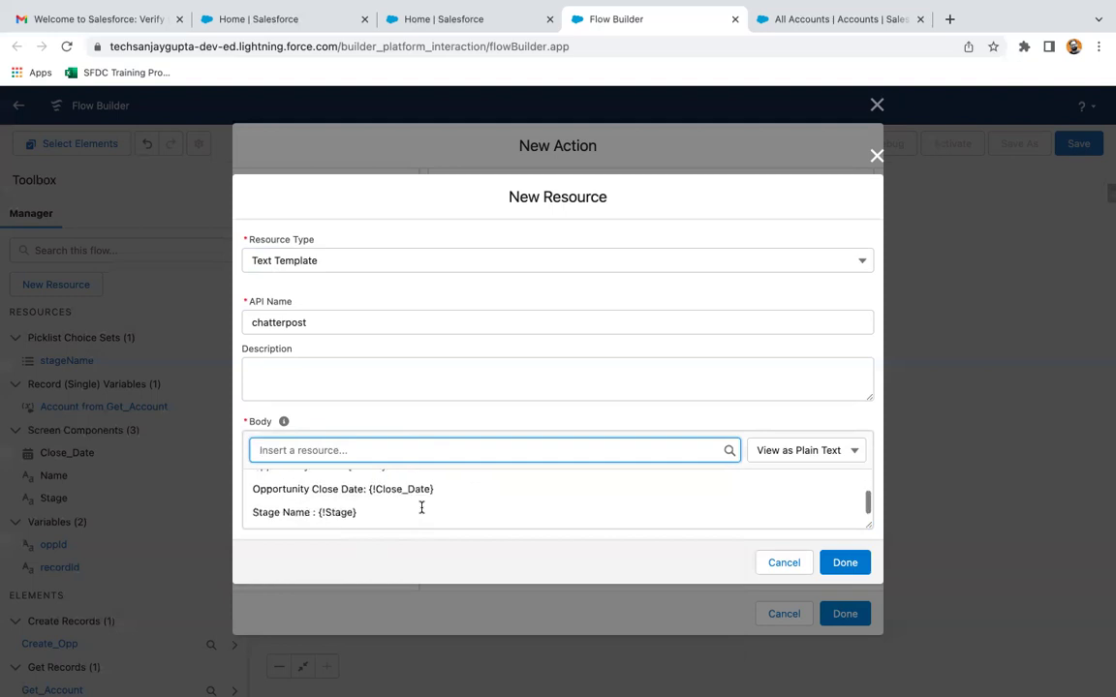
click(840, 563)
Step: Set the Chatter action's Target Name or ID to the oppId variable and finish the action
scroll(523, 404, up, 2)
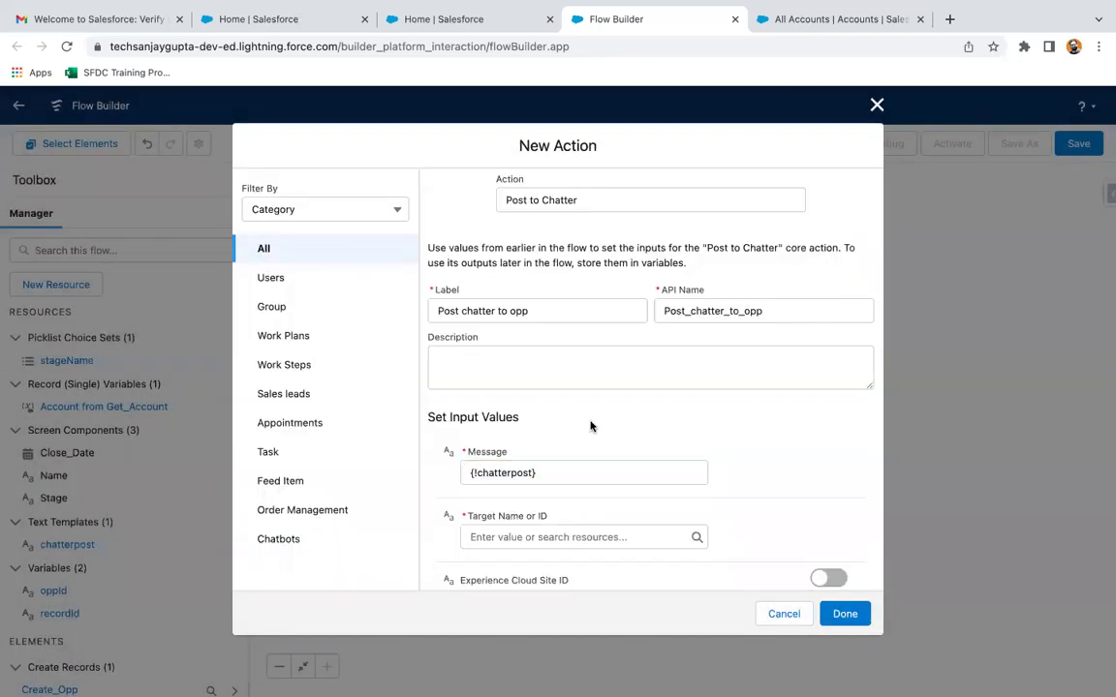
scroll(523, 441, down, 2)
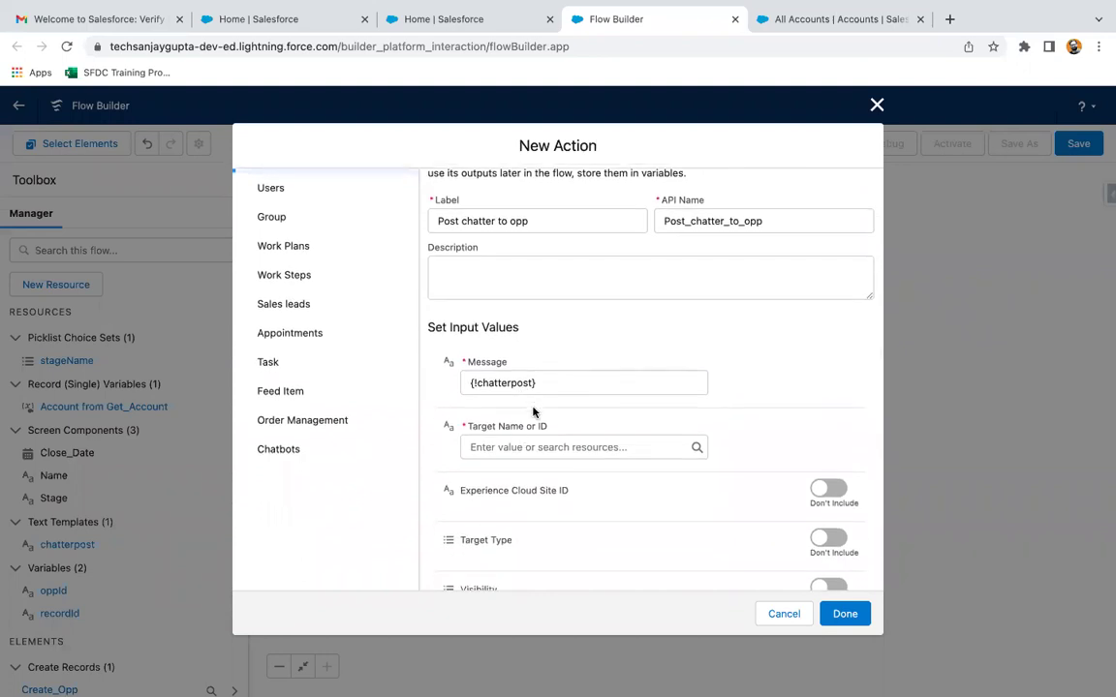
scroll(532, 412, down, 2)
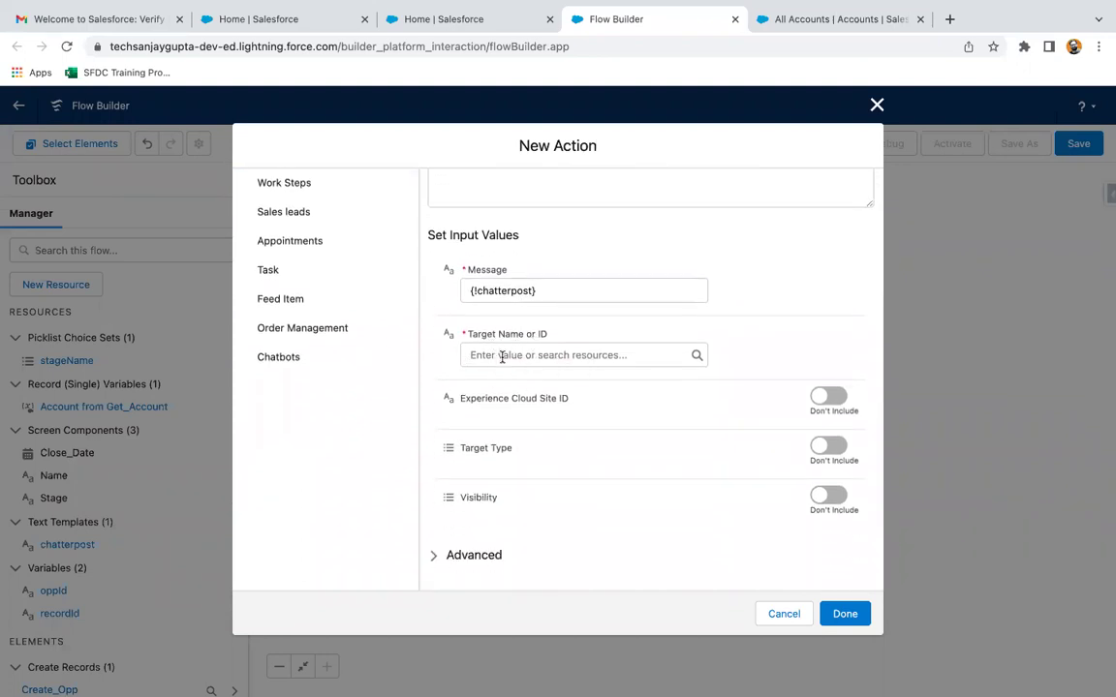
click(502, 356)
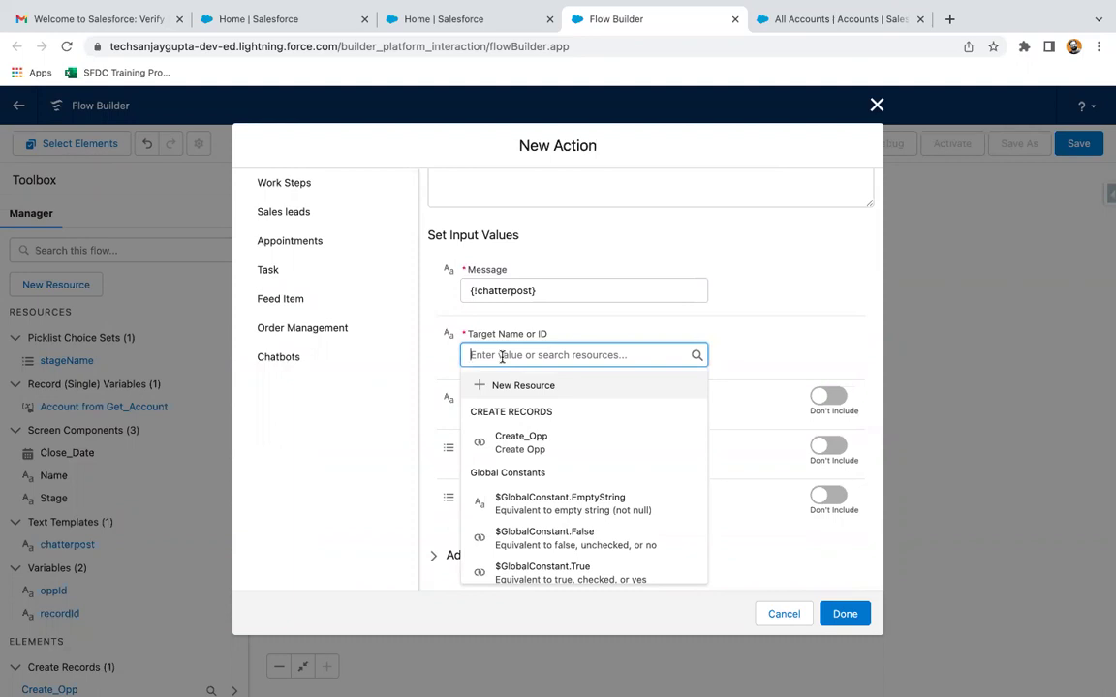
text(oppId})
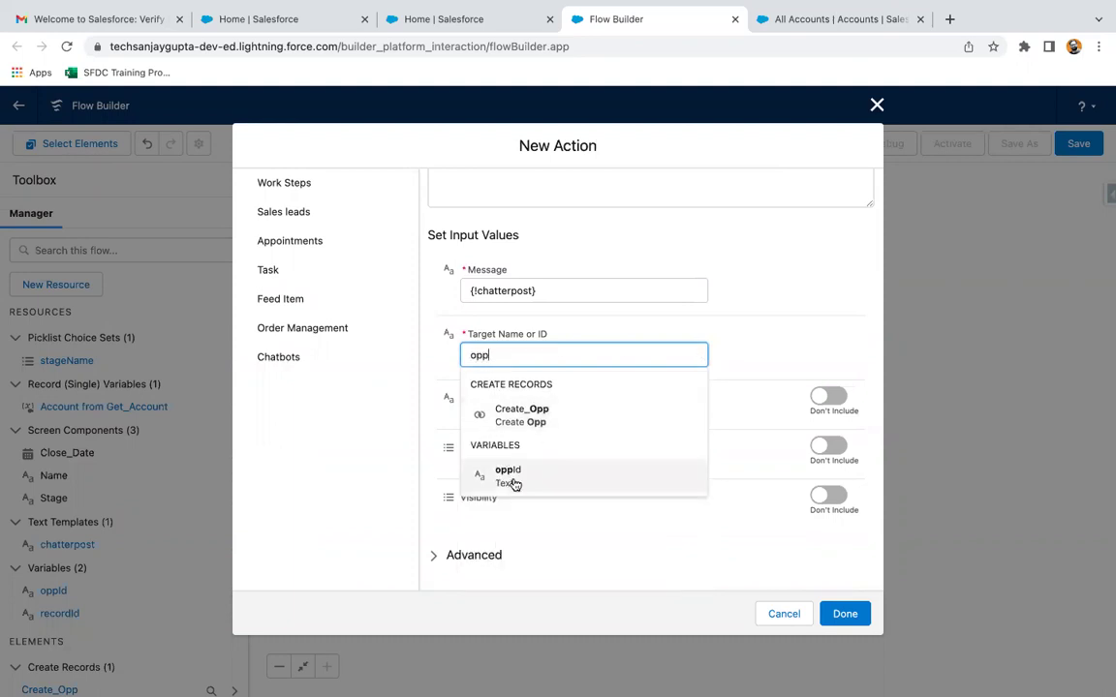
click(511, 476)
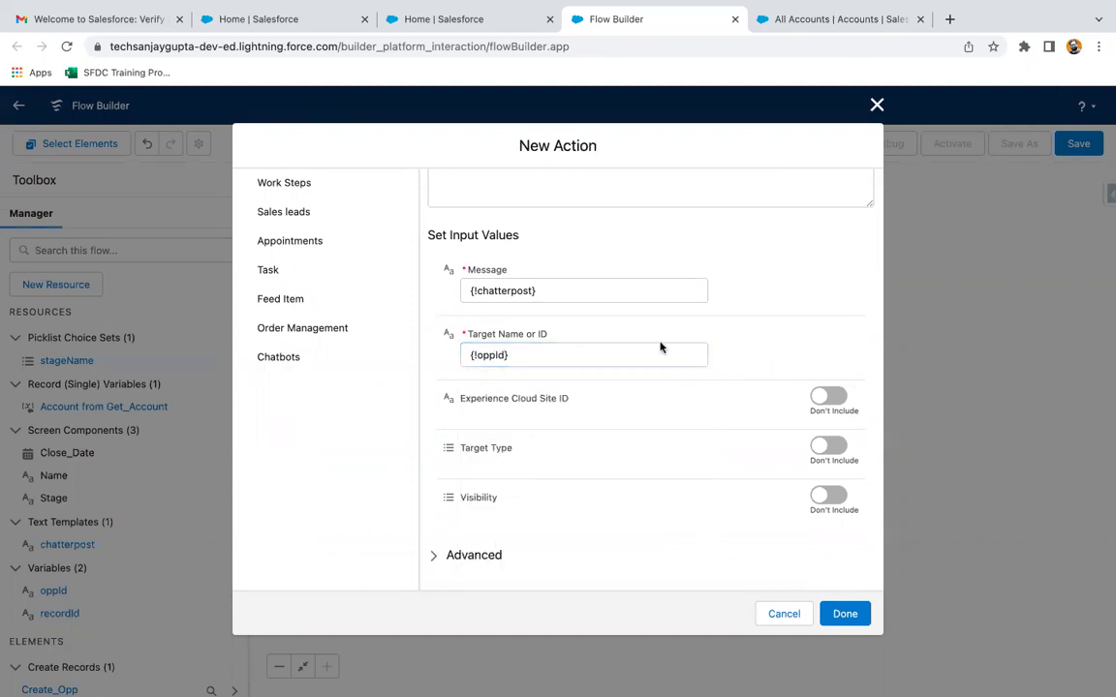
click(698, 345)
click(733, 341)
scroll(541, 317, up, 4)
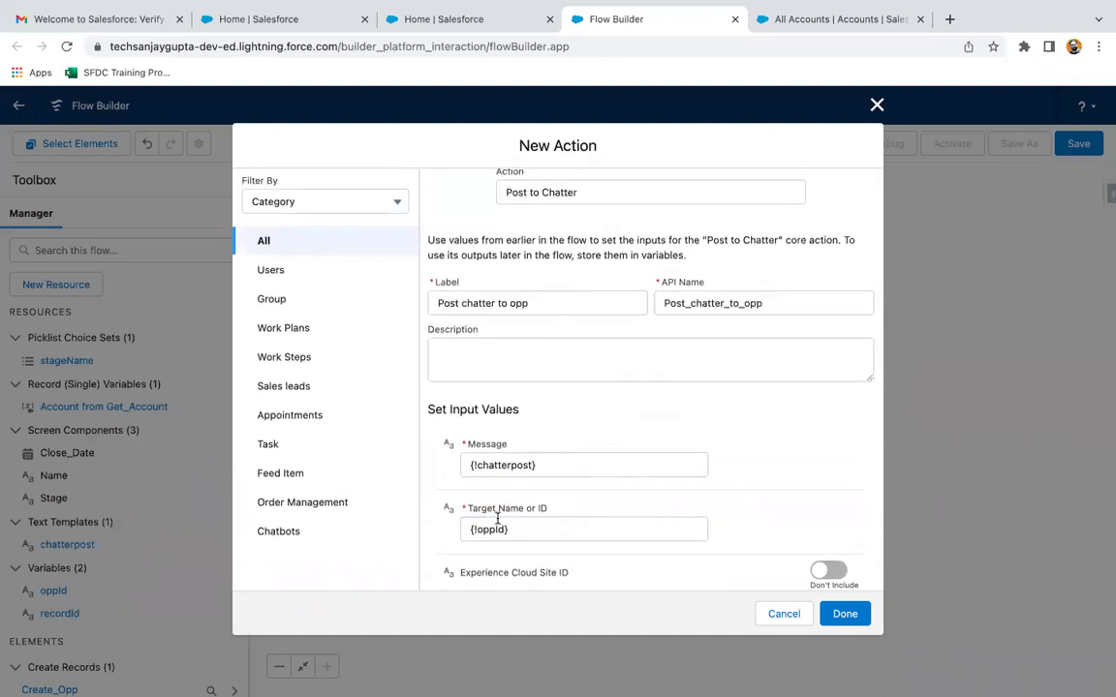
scroll(559, 426, up, 1)
click(845, 613)
Step: Save the flow with the label "Post to chatter through screen flow" and activate it
drag(697, 383, 705, 451)
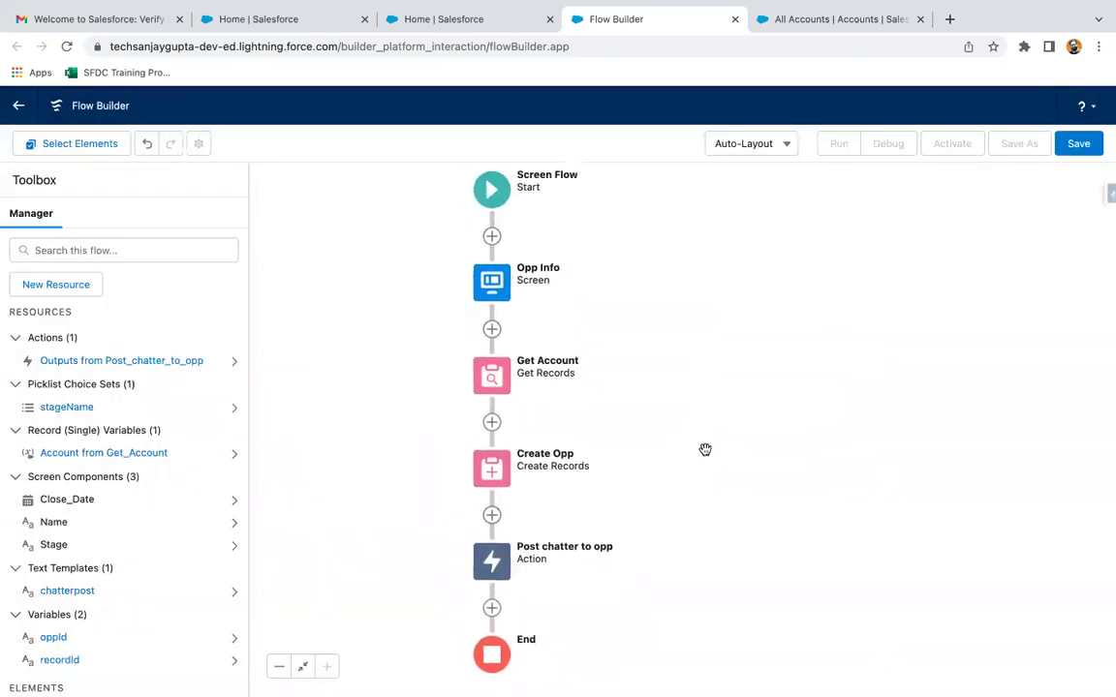
click(1075, 146)
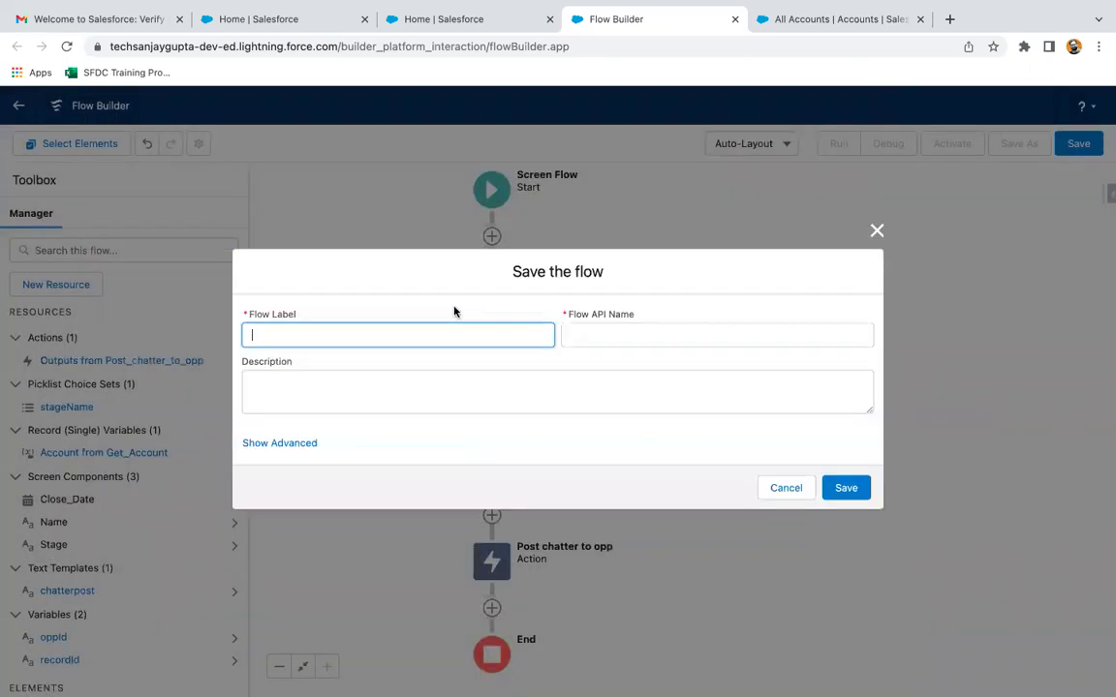
text(P)
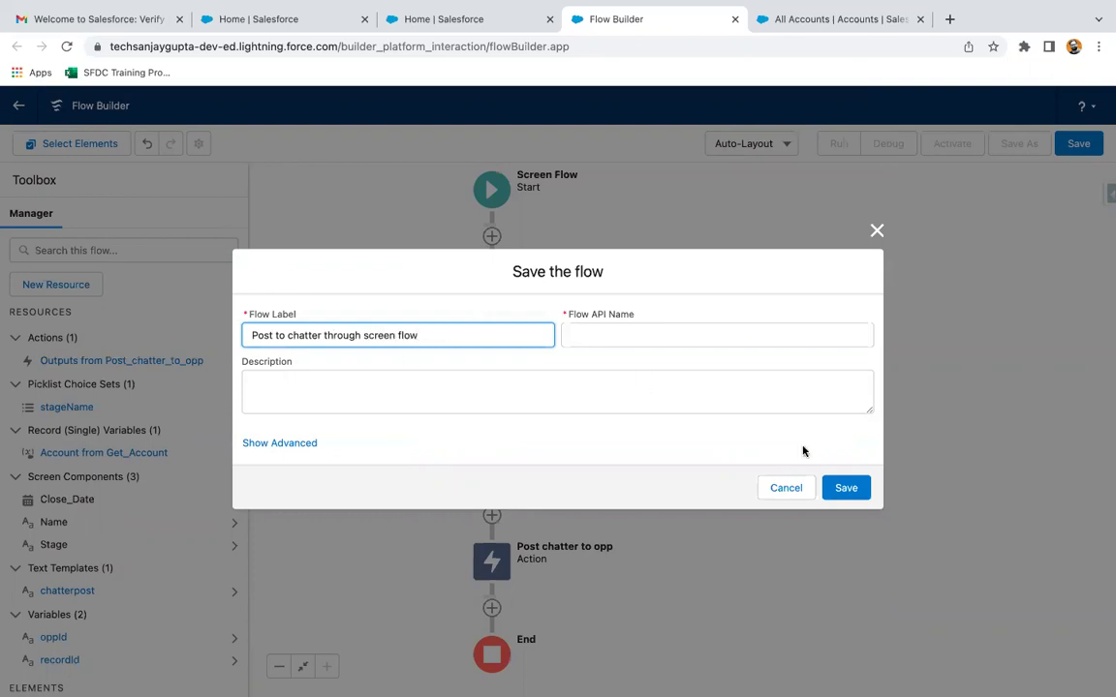
click(860, 488)
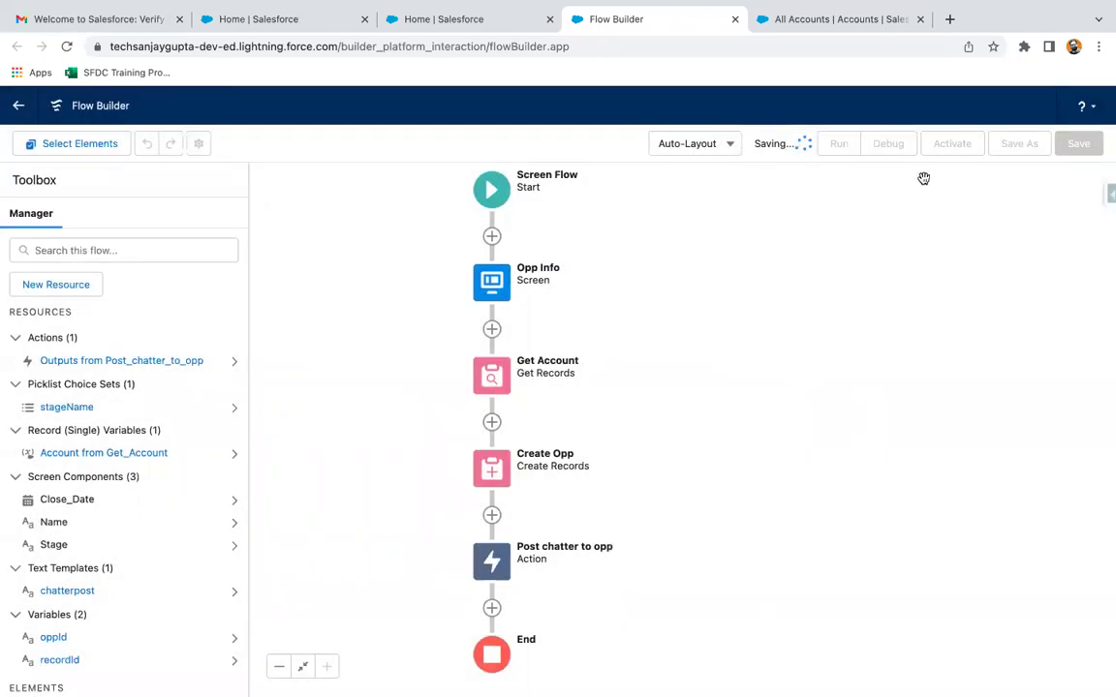
click(953, 144)
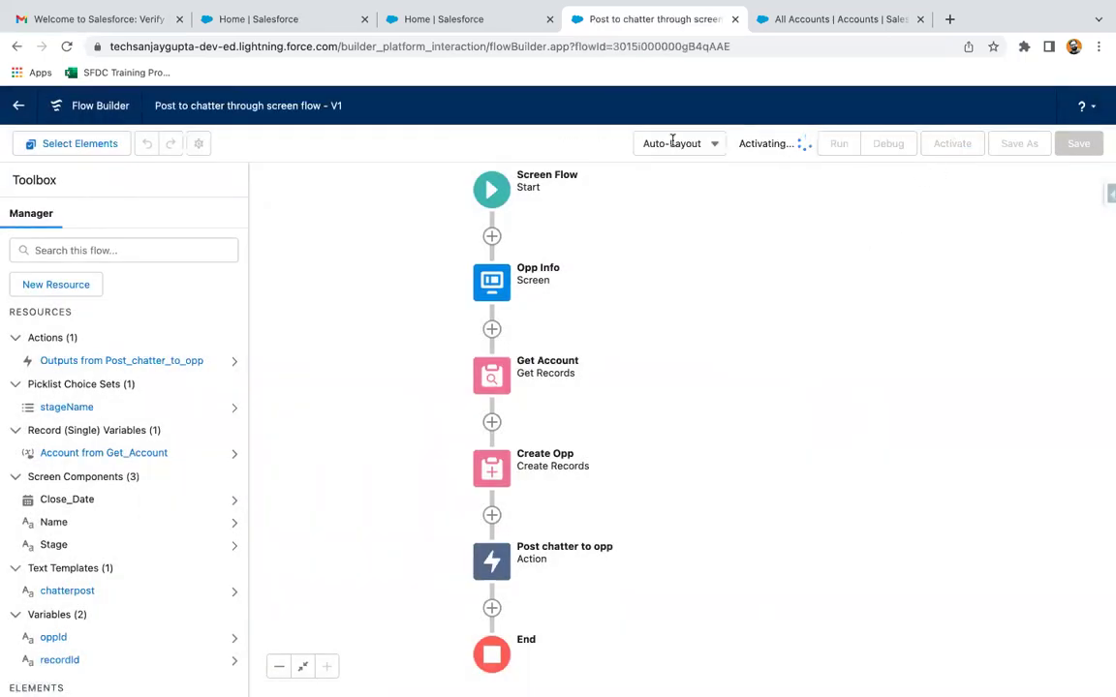
Step: Open the Acc 1102 account record and edit its record page in Lightning App Builder, dismissing the pop-ups
click(772, 19)
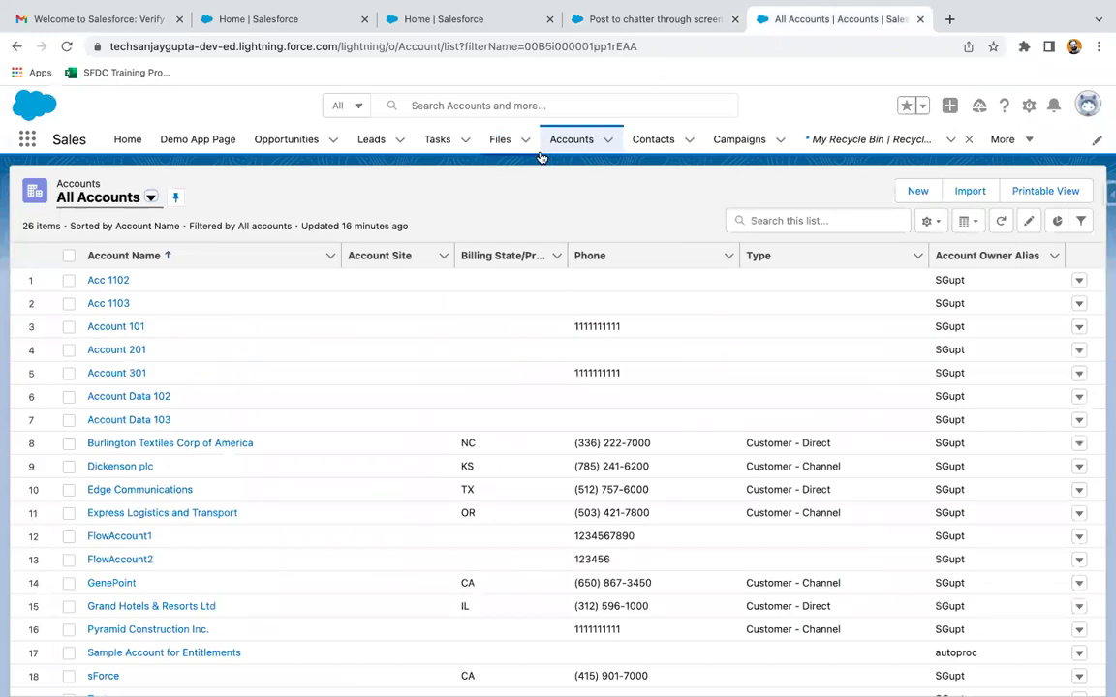
click(96, 280)
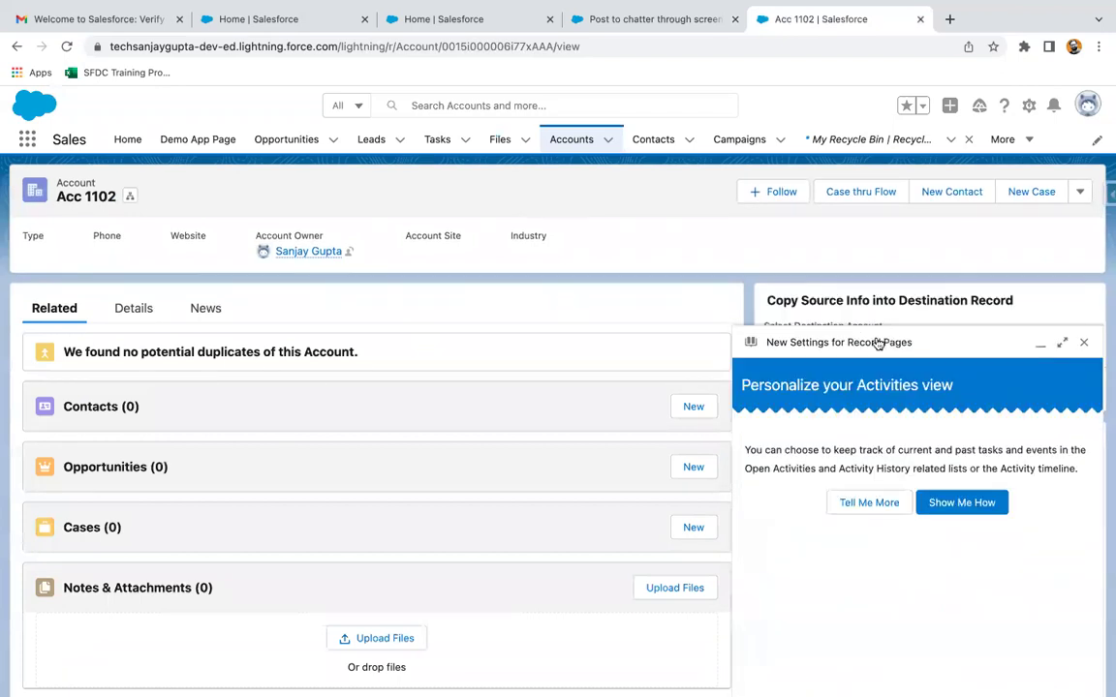
click(1083, 344)
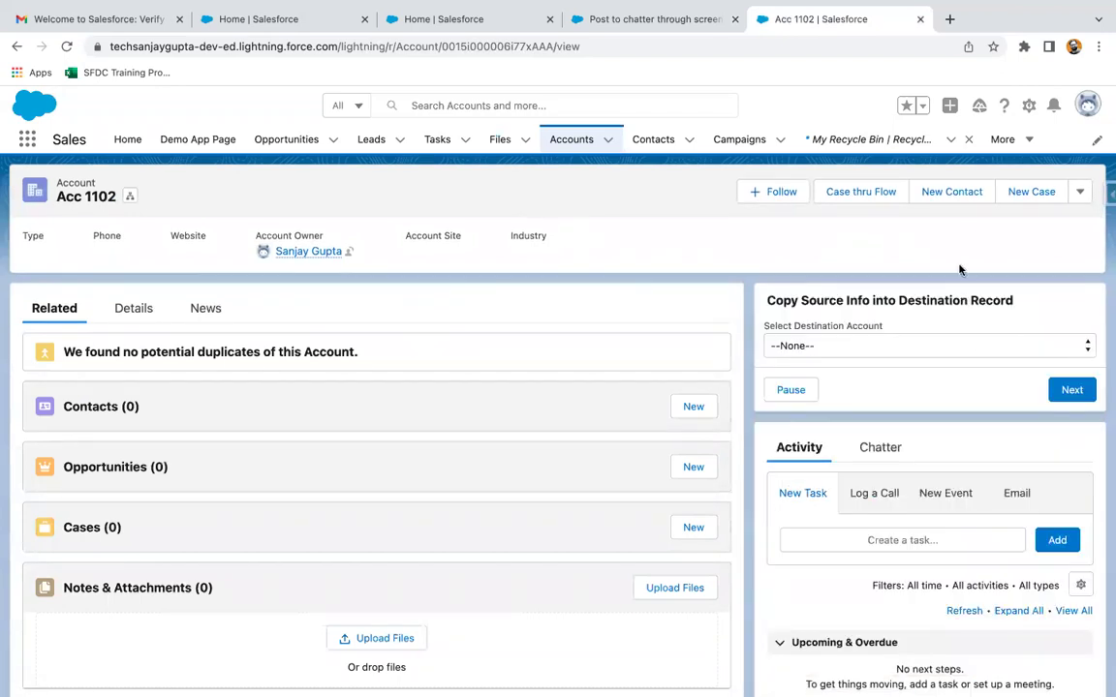
click(1026, 106)
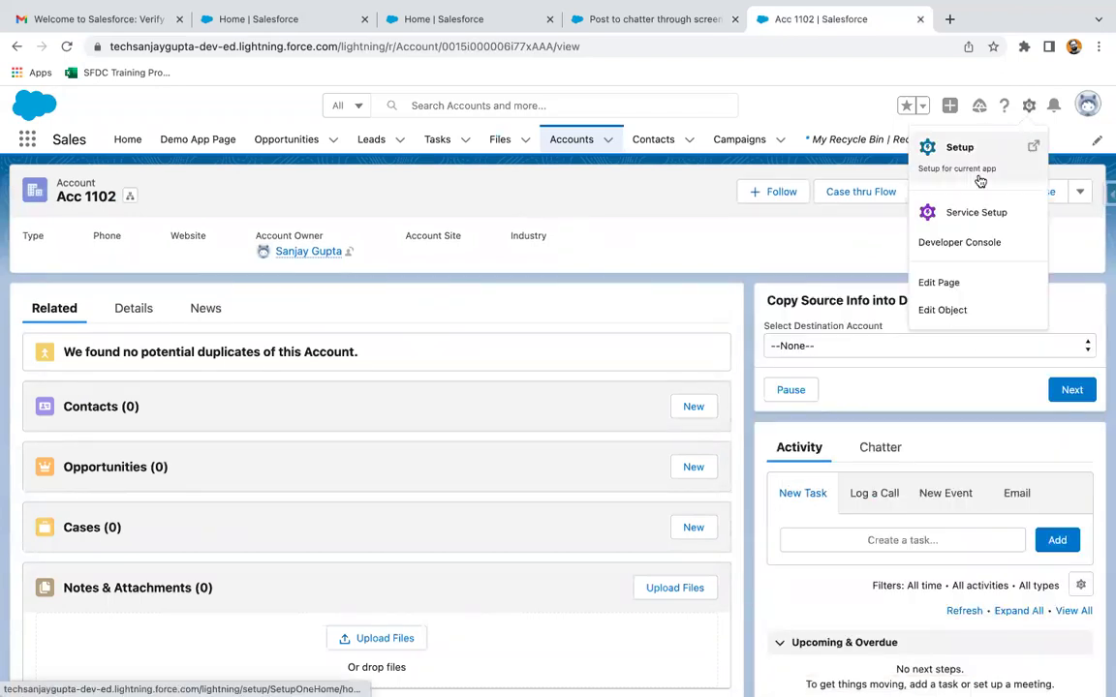
click(939, 282)
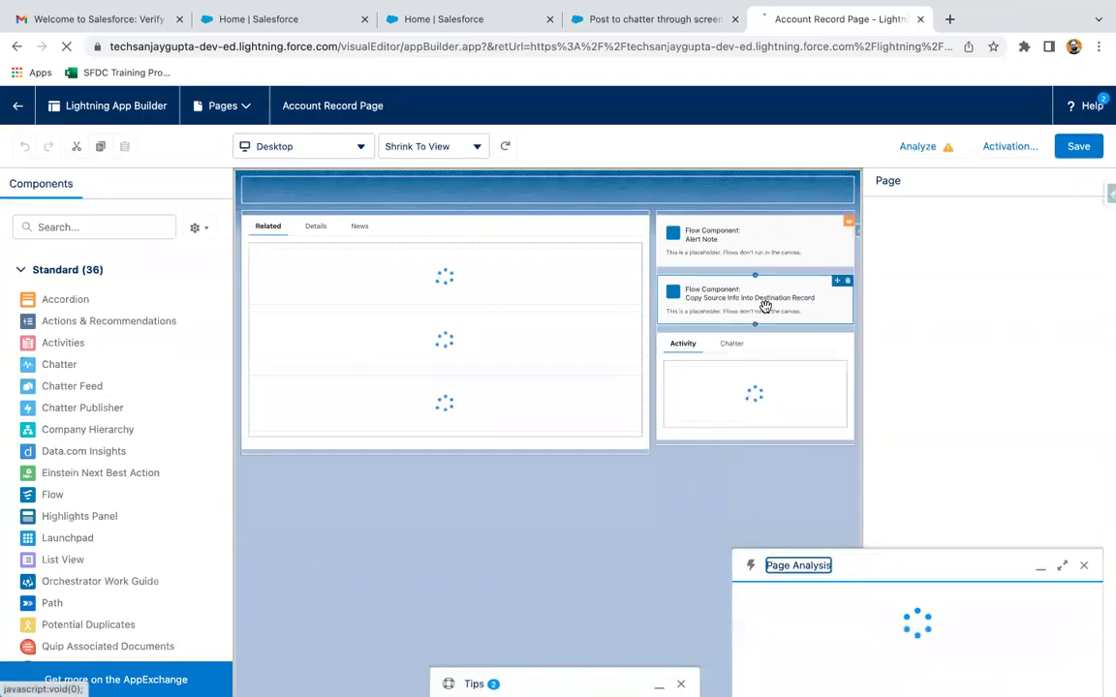
click(1082, 566)
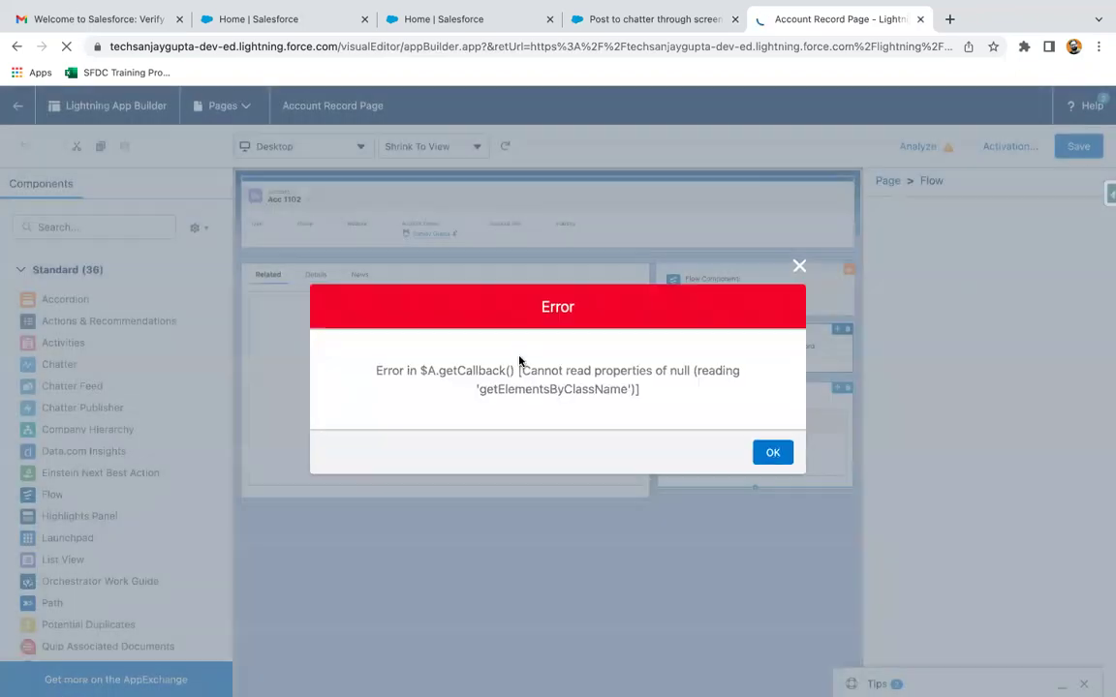
Step: Dismiss the error and set the Flow component below Alert Note to "Post to chatter through screen flow", passing the record ID
click(775, 451)
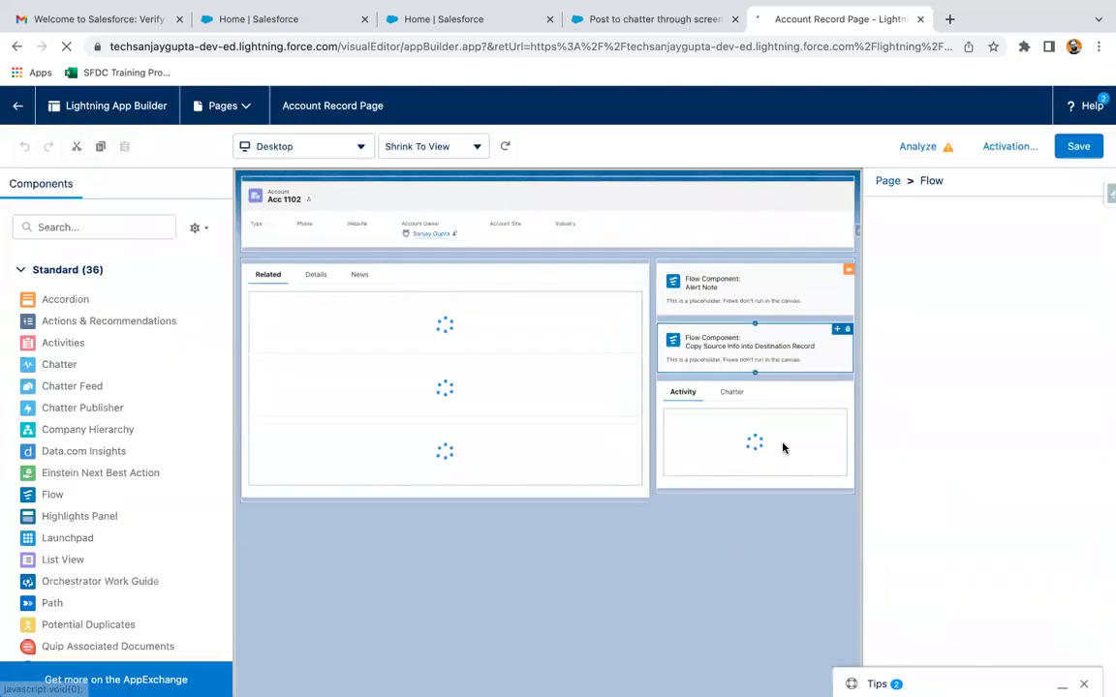
click(98, 227)
text(flow)
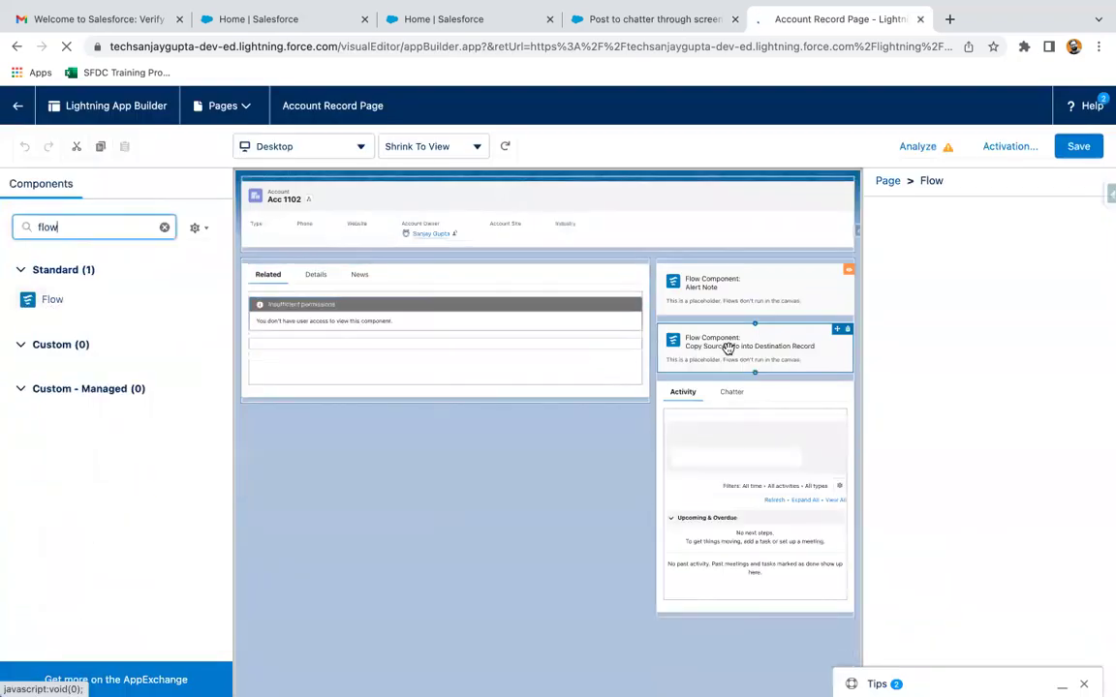
click(755, 348)
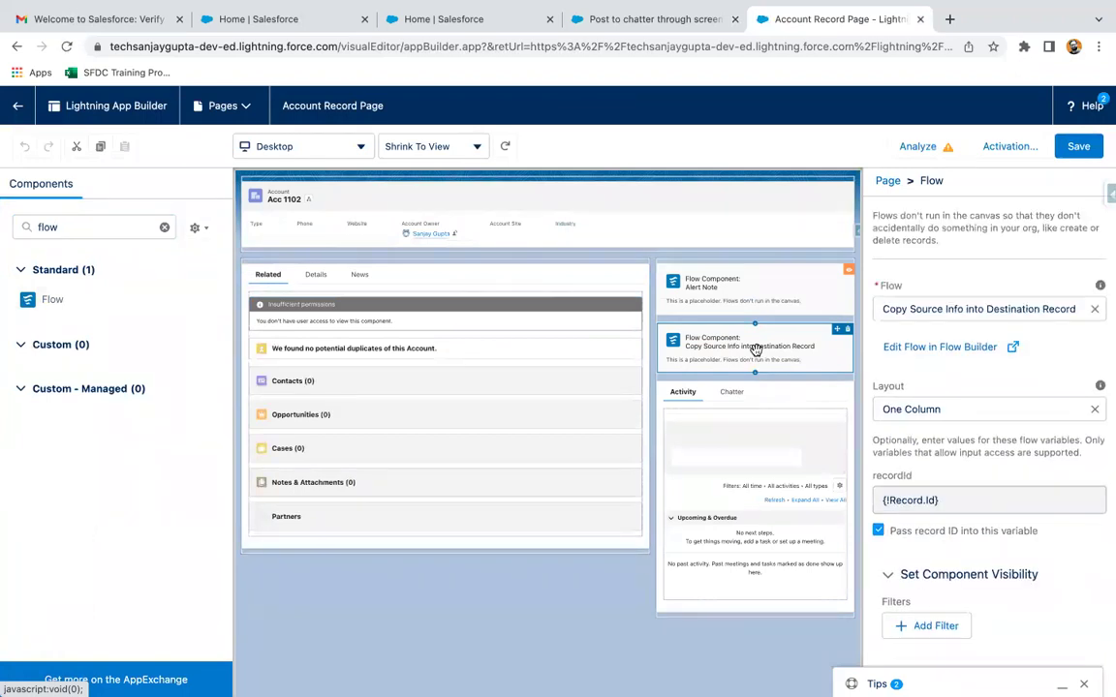
click(925, 312)
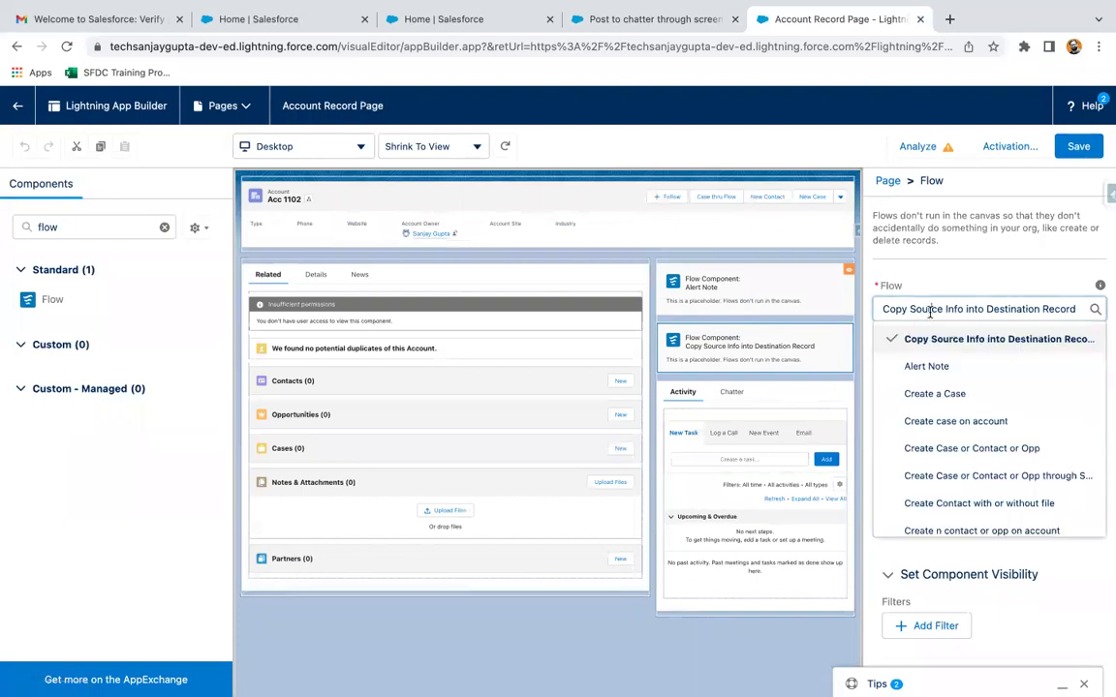
scroll(938, 451, down, 5)
scroll(939, 450, down, 1)
click(942, 442)
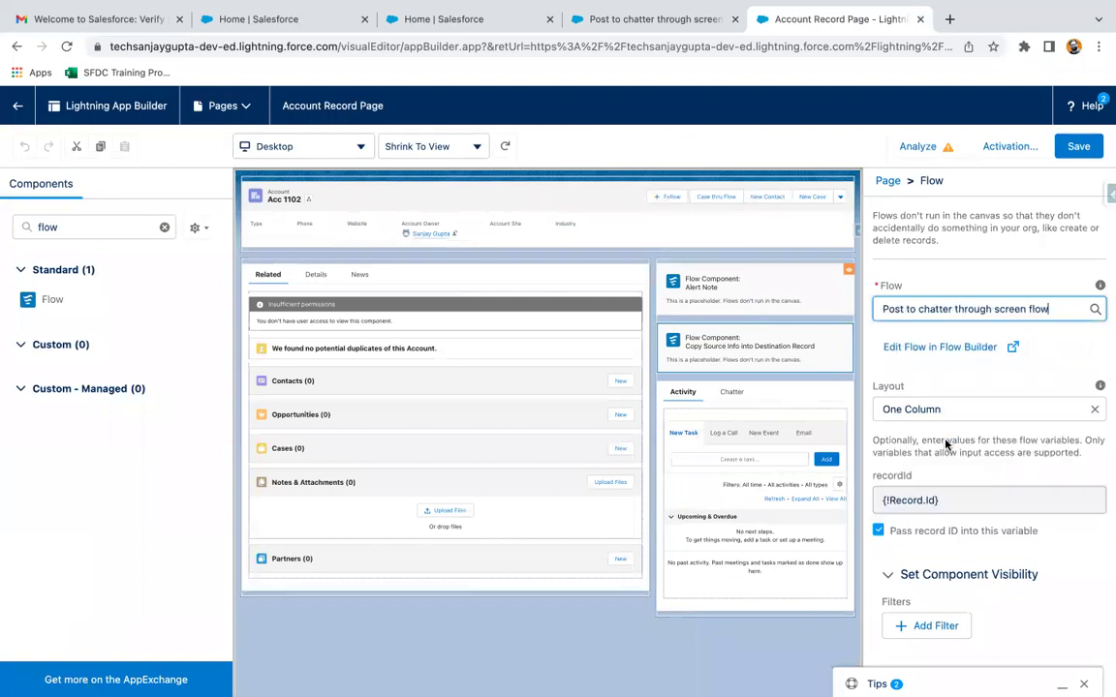
click(878, 531)
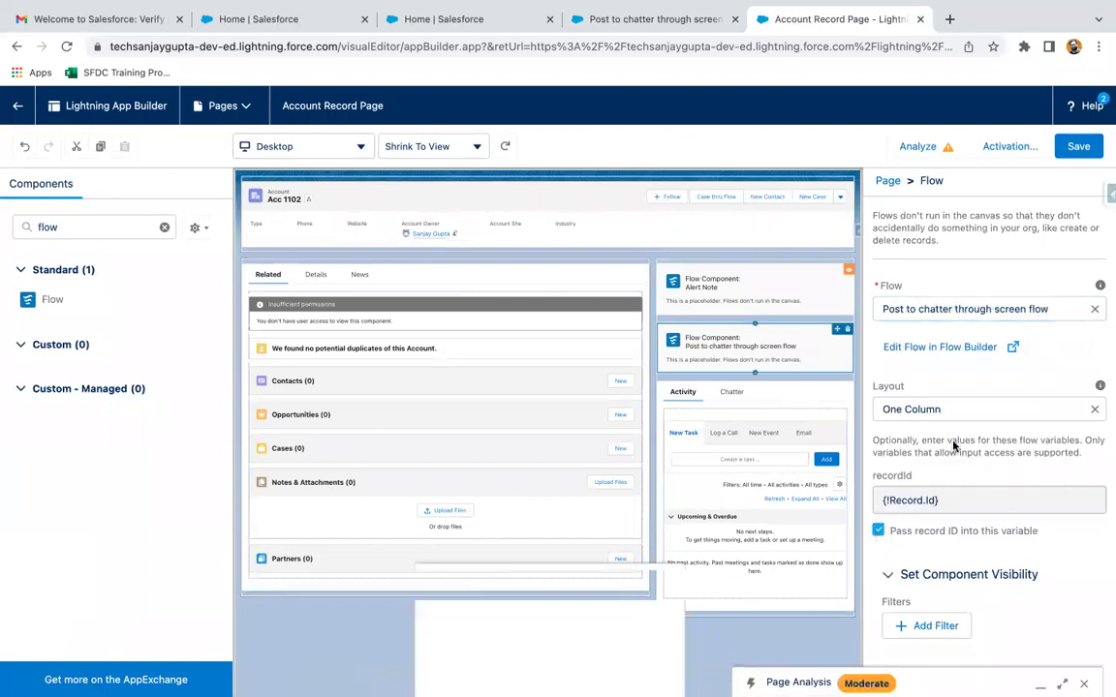
Step: Save the account record page, close the tips and return to the Acc 1102 account record
click(1078, 146)
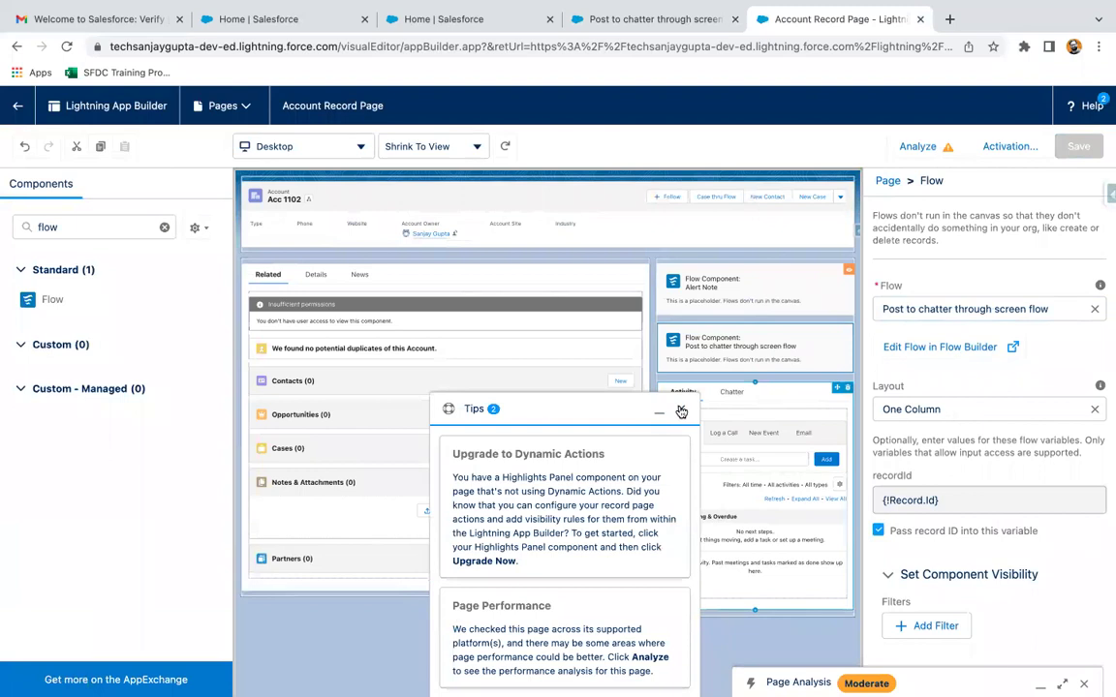
click(681, 409)
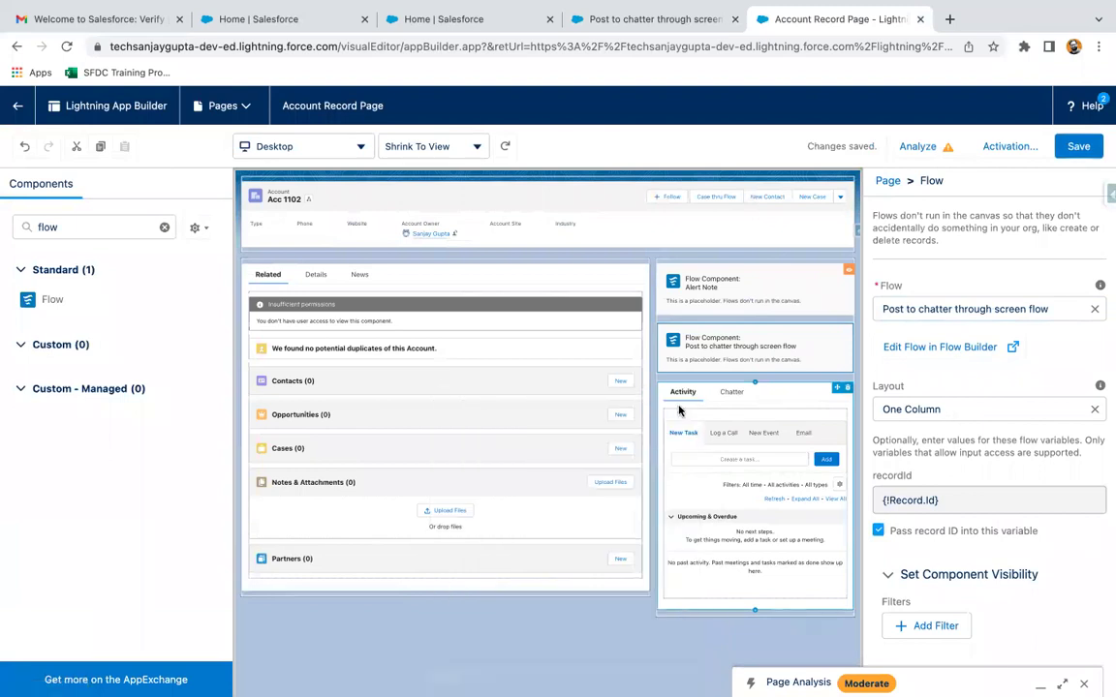
click(18, 105)
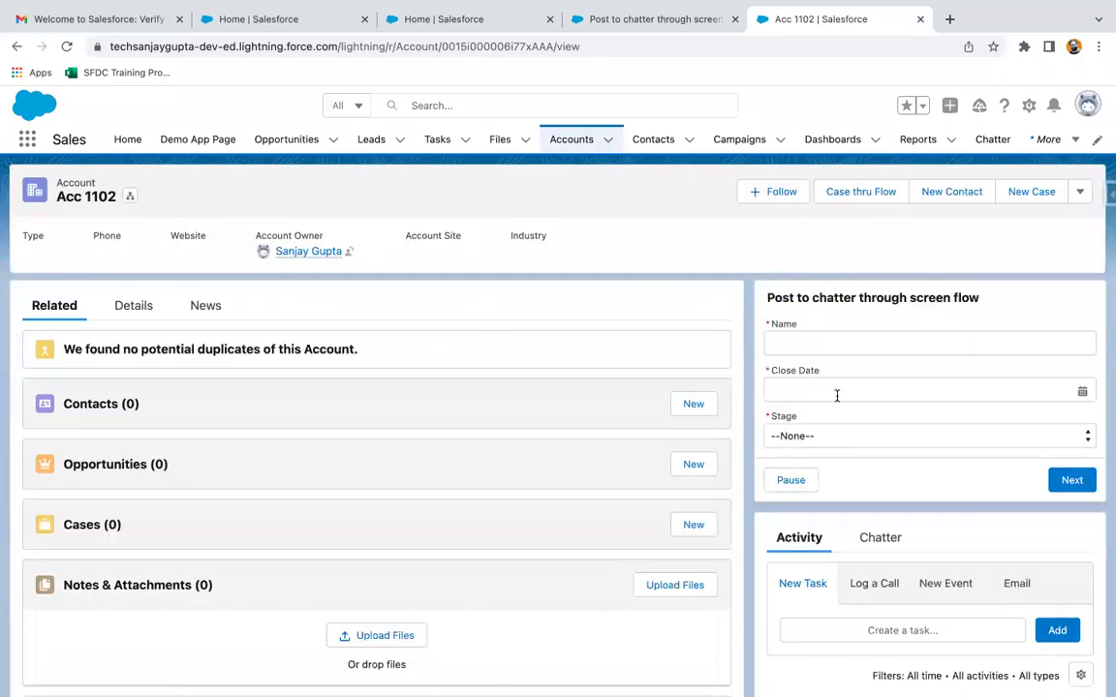
Step: Run the account page's flow with the name "Opp 1201", close date May 25, 2022 and stage Qualification
click(827, 338)
text(Opp )
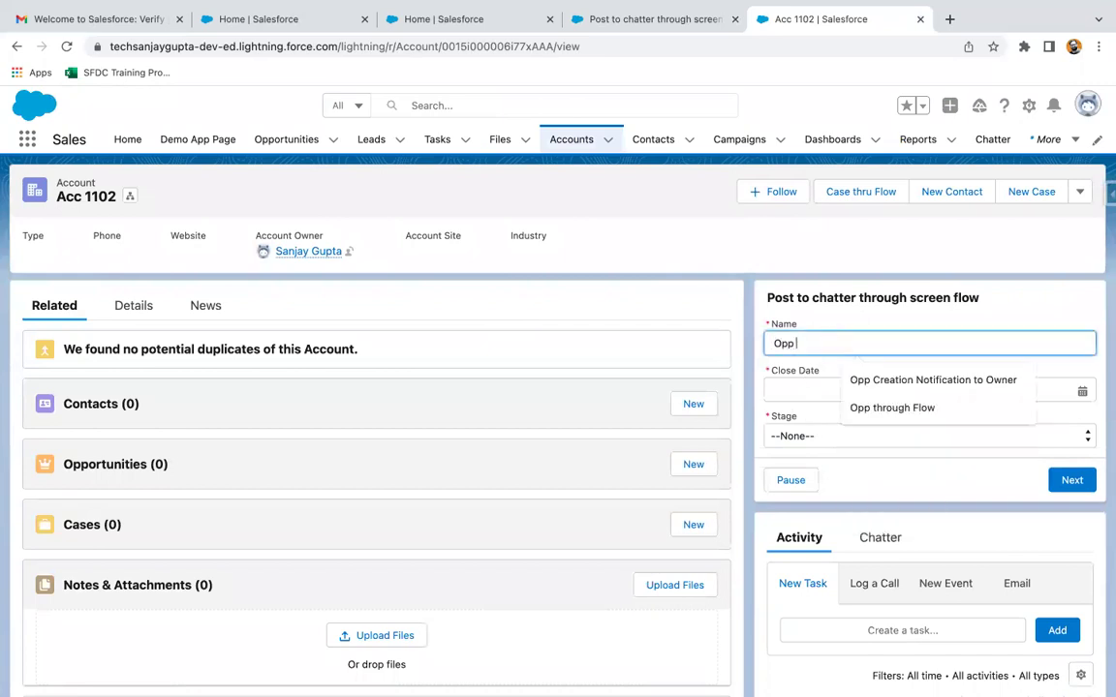
text(1201)
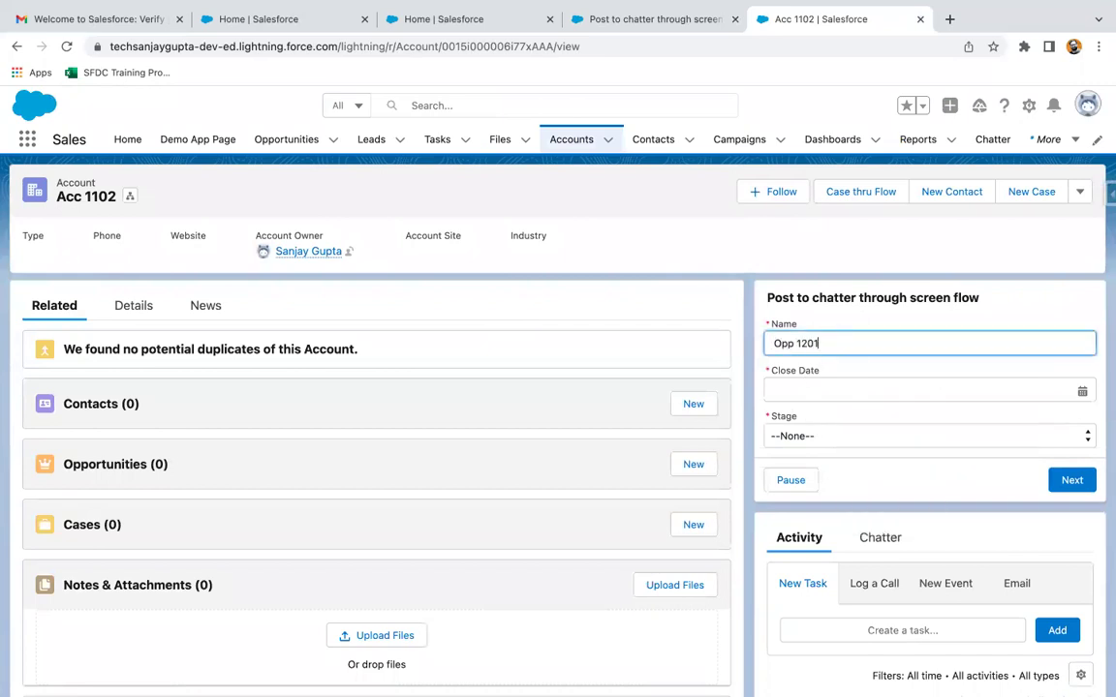
click(832, 392)
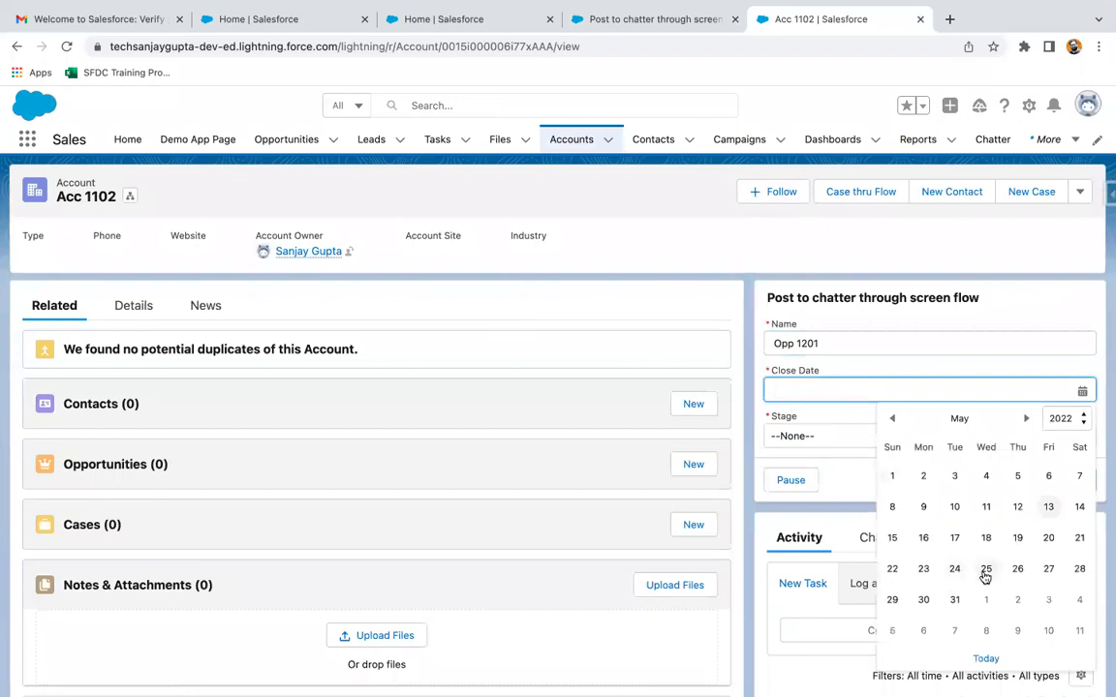
click(986, 567)
click(930, 436)
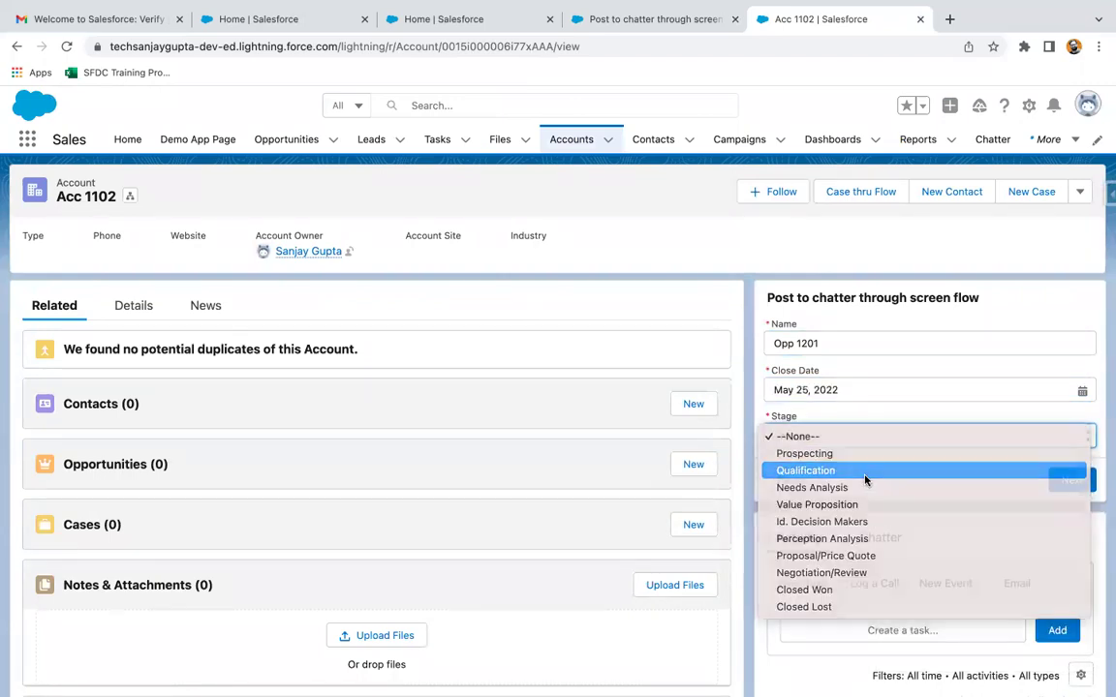
click(1007, 469)
click(1071, 484)
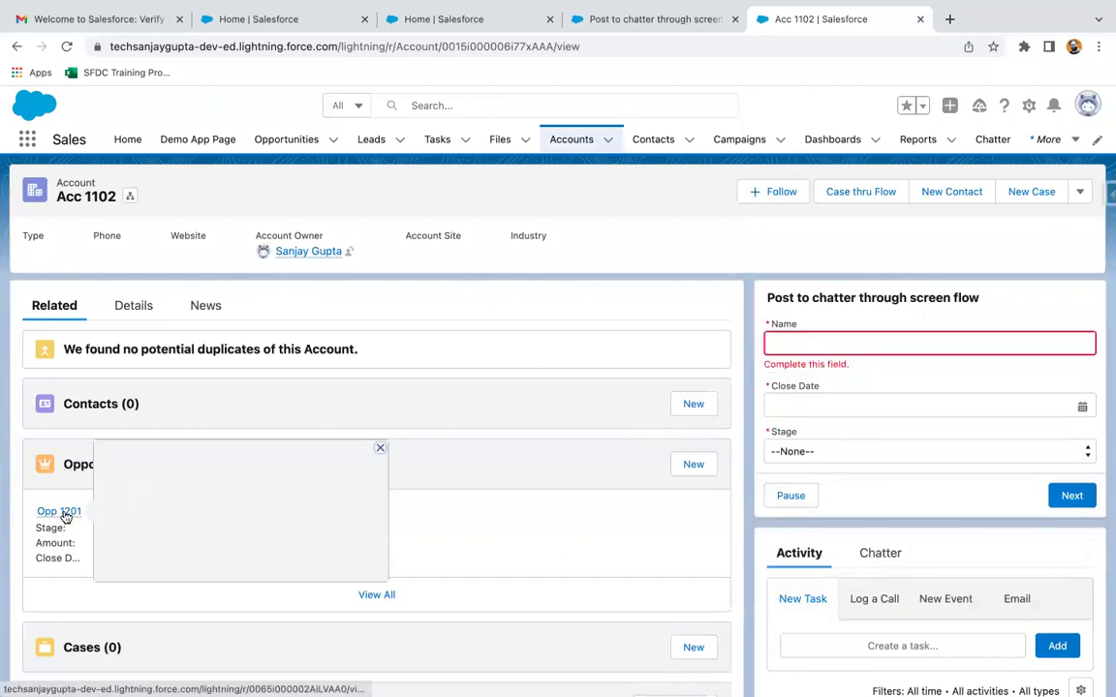
Step: Open the related opportunity Opp 1201 and examine its name, account, close date and stage in the details
click(63, 514)
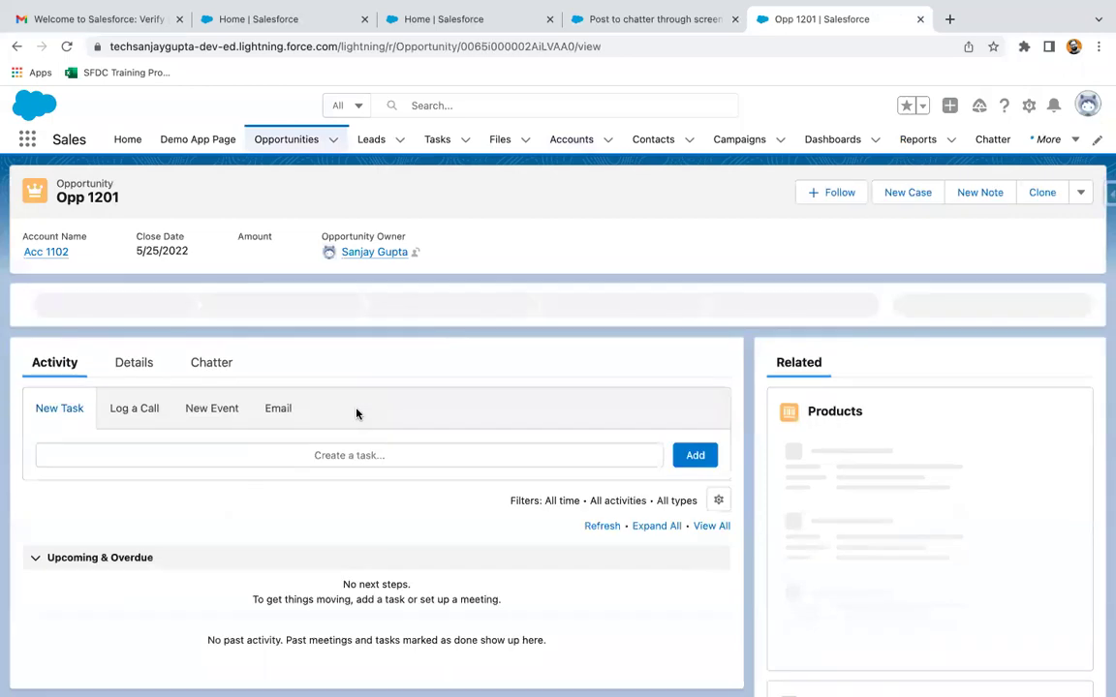
click(149, 374)
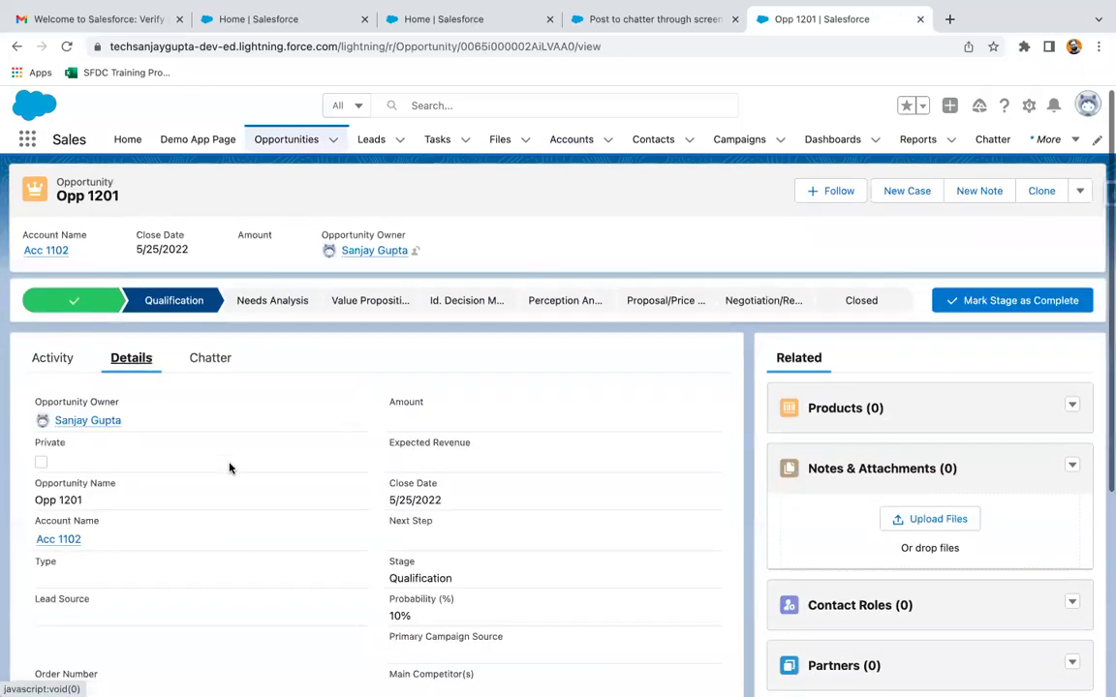
scroll(165, 442, down, 3)
mouse_move(85, 360)
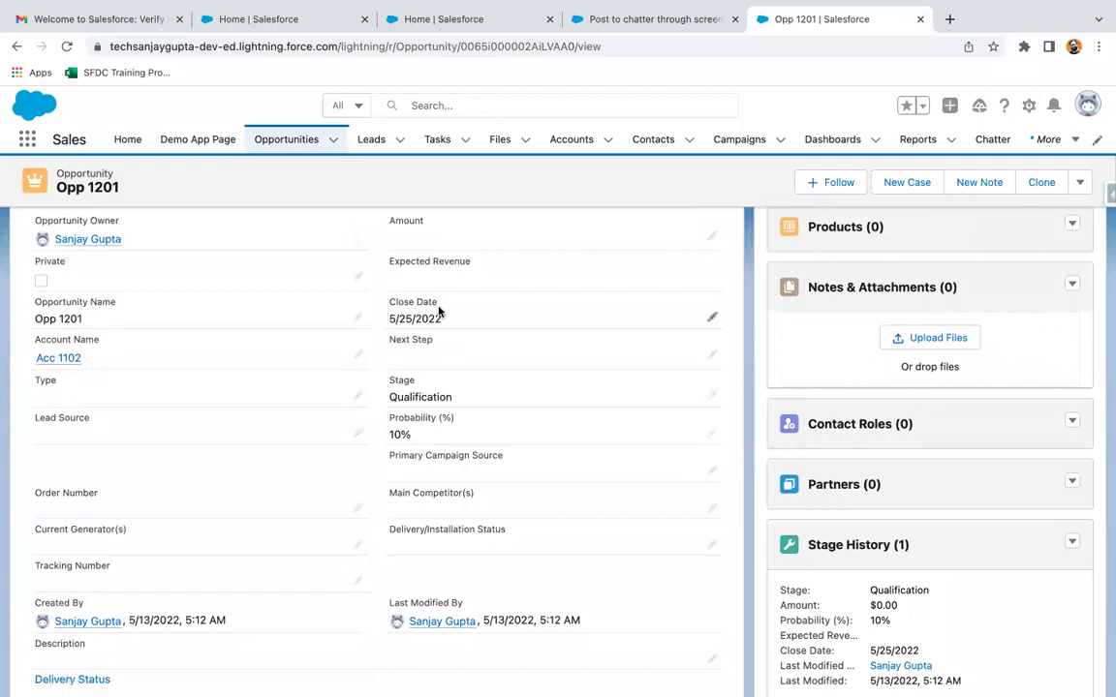
scroll(439, 411, up, 3)
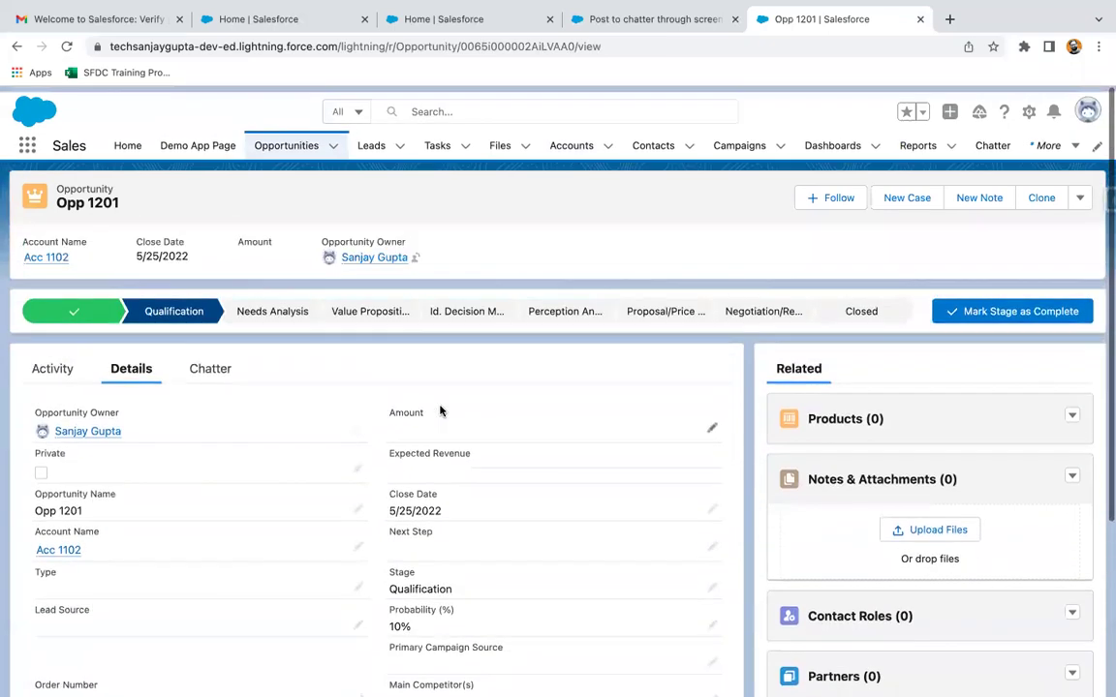
Step: Examine the Chatter post on the Opp 1201 opportunity, including its mention, opportunity name, close date and stage
click(209, 362)
scroll(272, 464, down, 5)
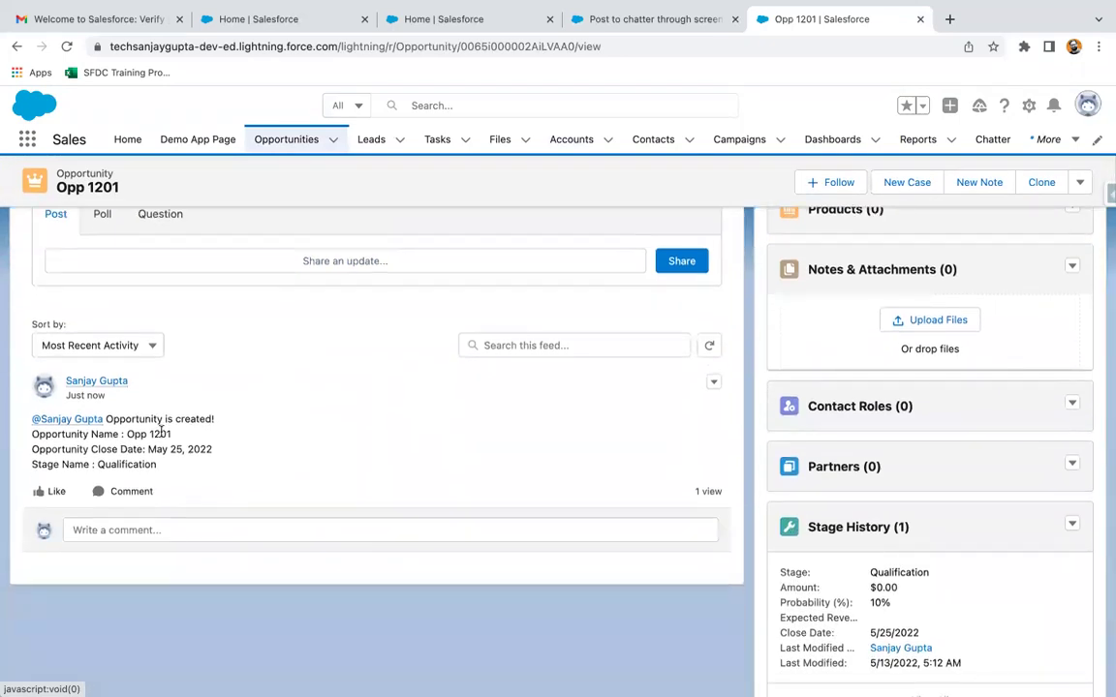
scroll(112, 428, up, 1)
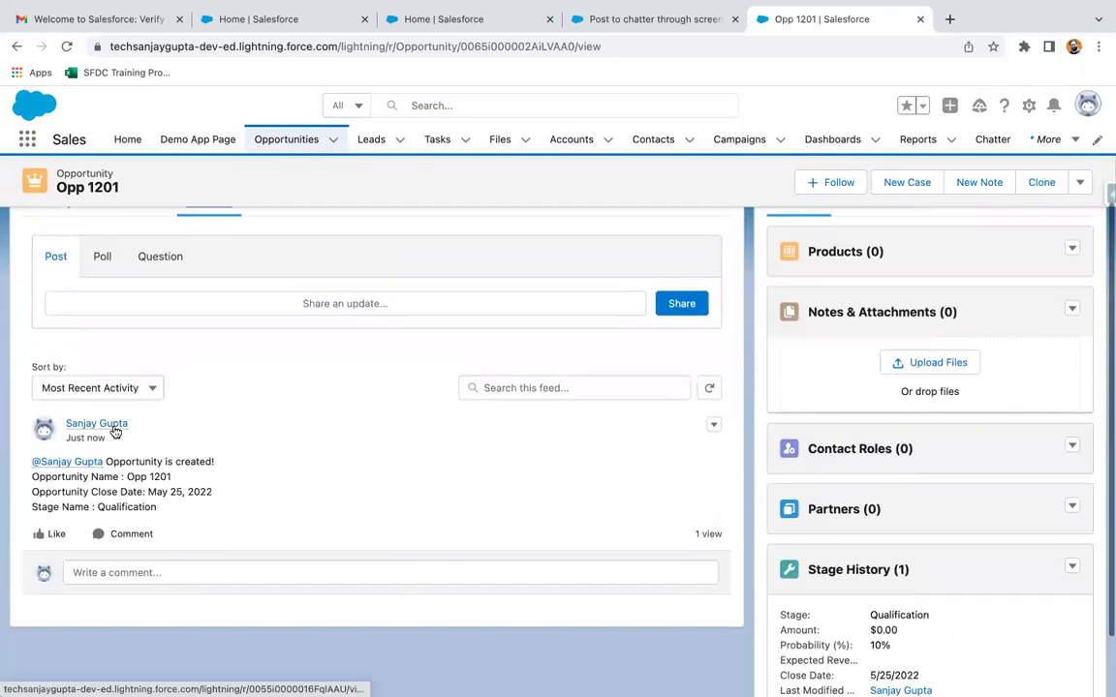
scroll(103, 503, up, 2)
scroll(101, 502, up, 1)
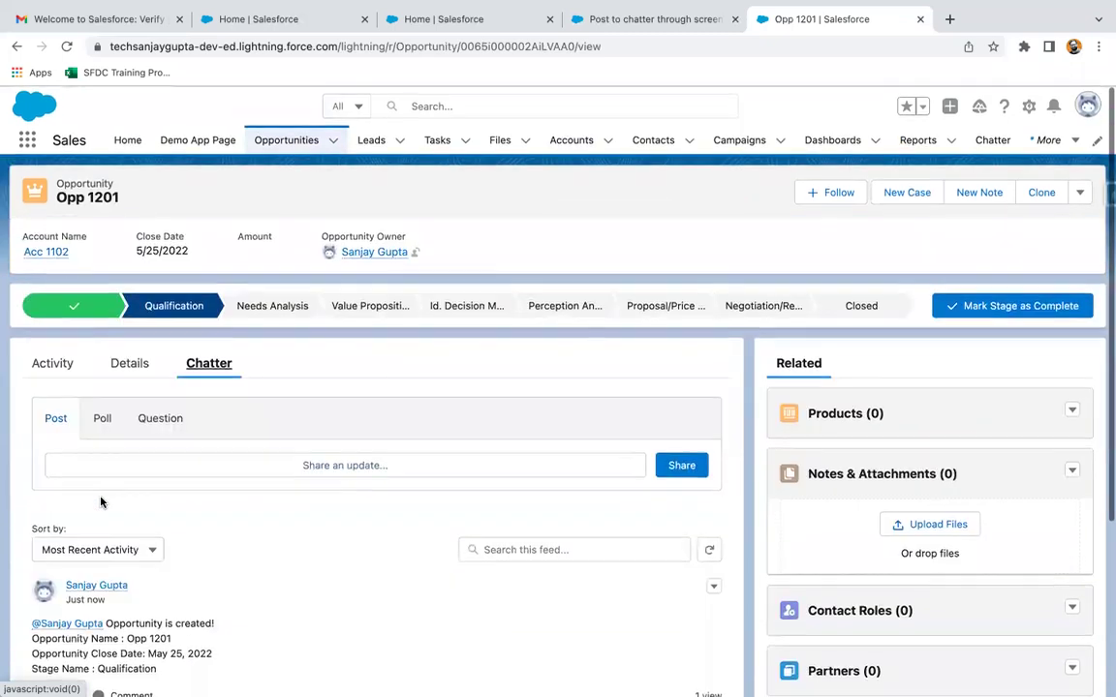
right_click(56, 254)
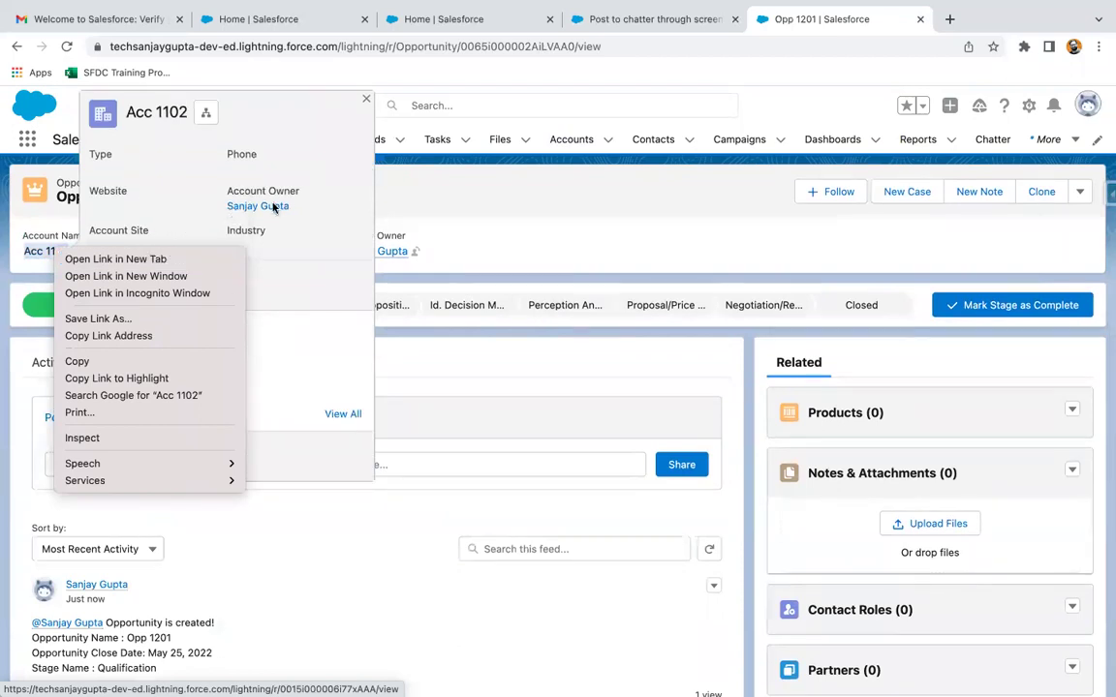
click(301, 192)
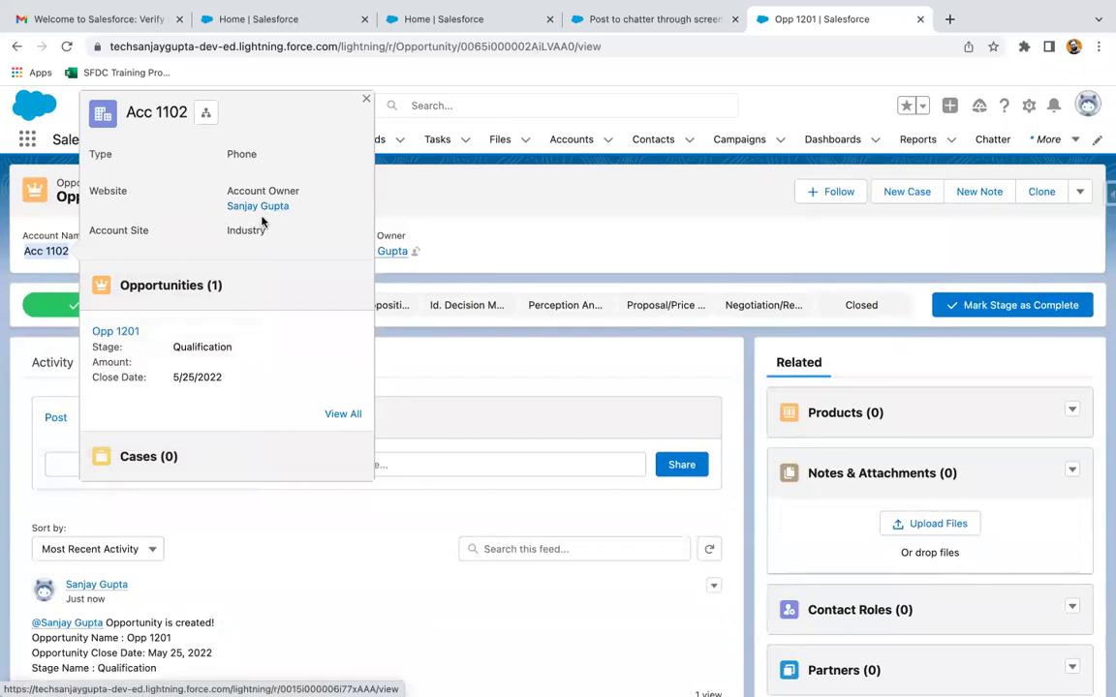
scroll(178, 567, down, 1)
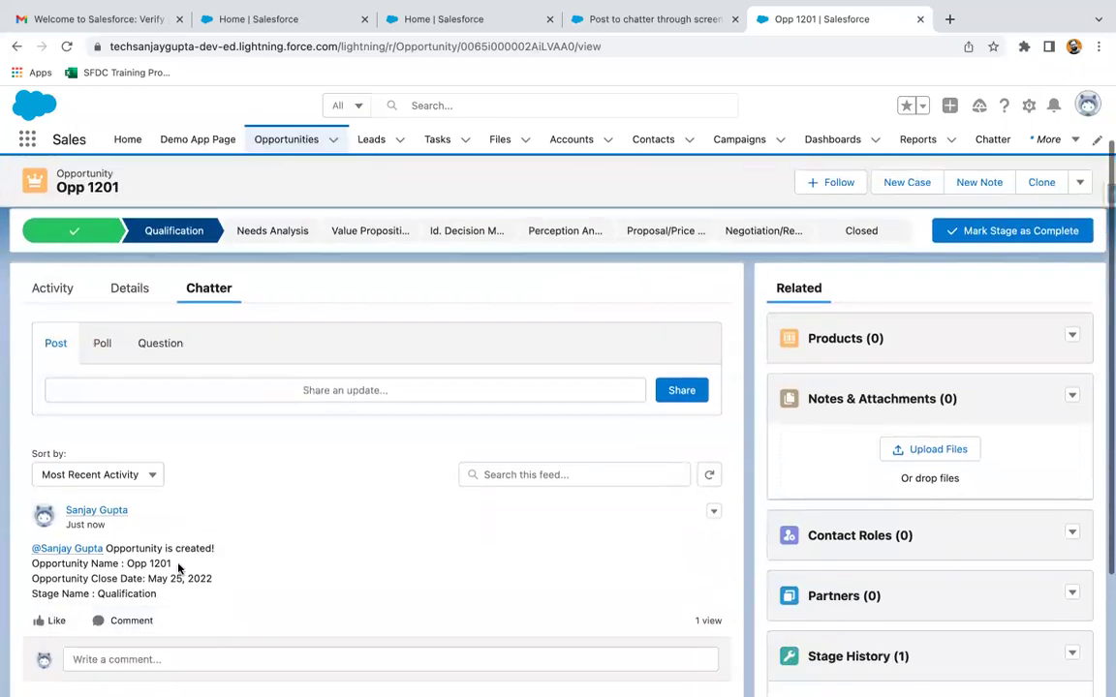
scroll(178, 569, down, 2)
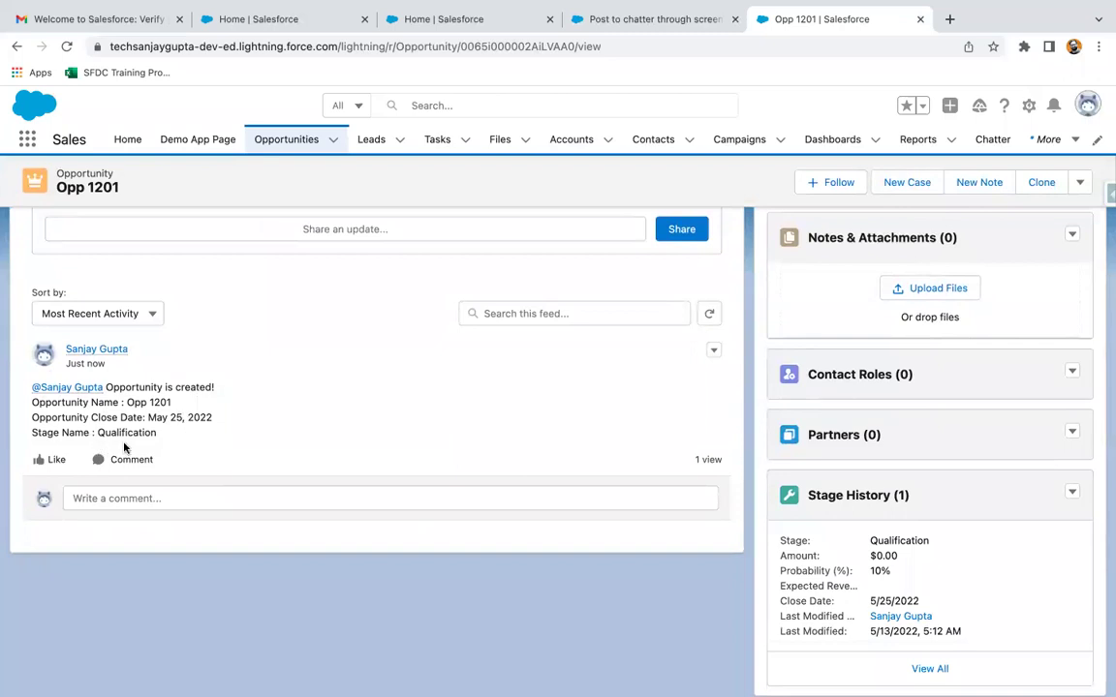
scroll(237, 436, up, 1)
scroll(236, 440, up, 3)
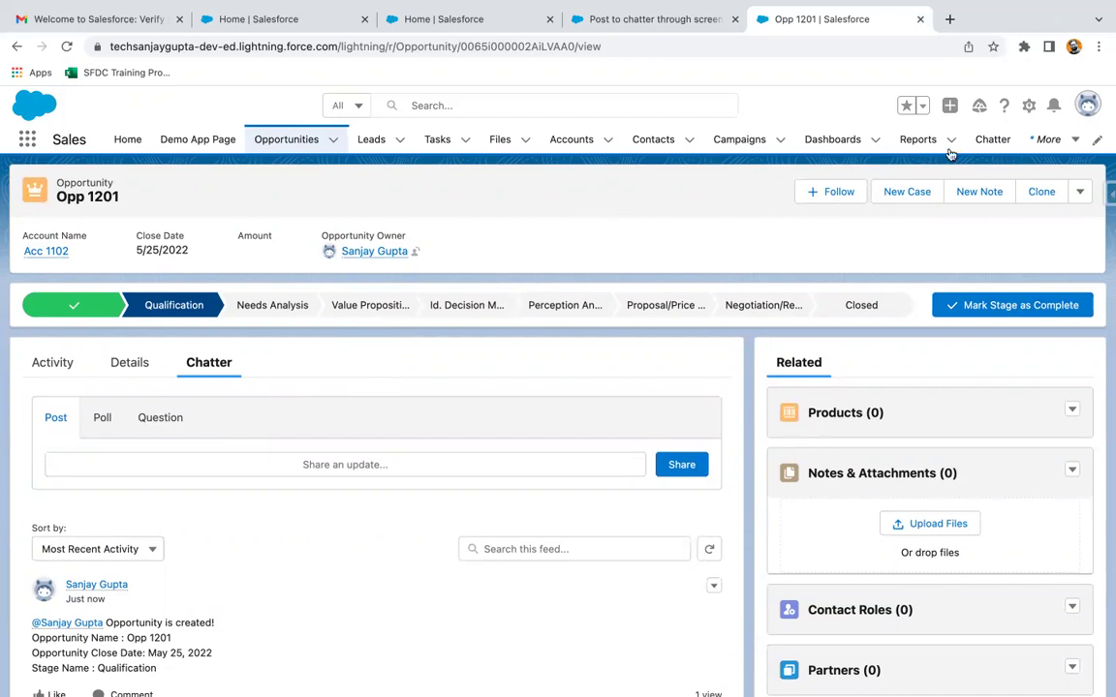
Step: Check the Salesforce notifications, then switch to Gmail and look through the inbox for a Chatter mention e-mail
click(1051, 108)
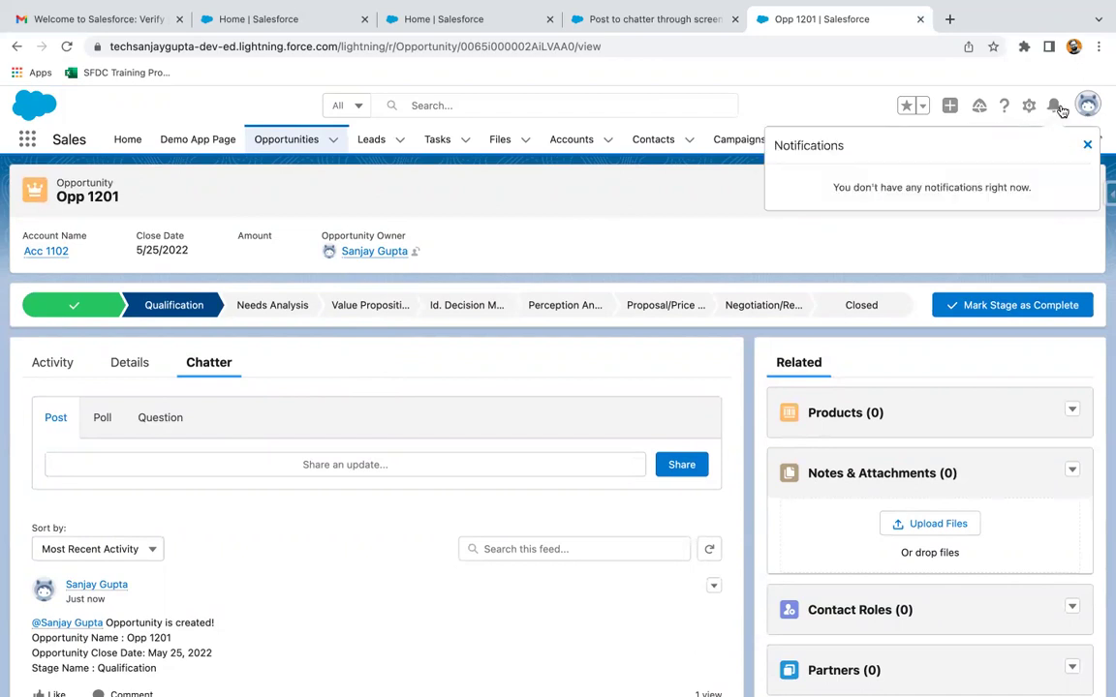
click(688, 235)
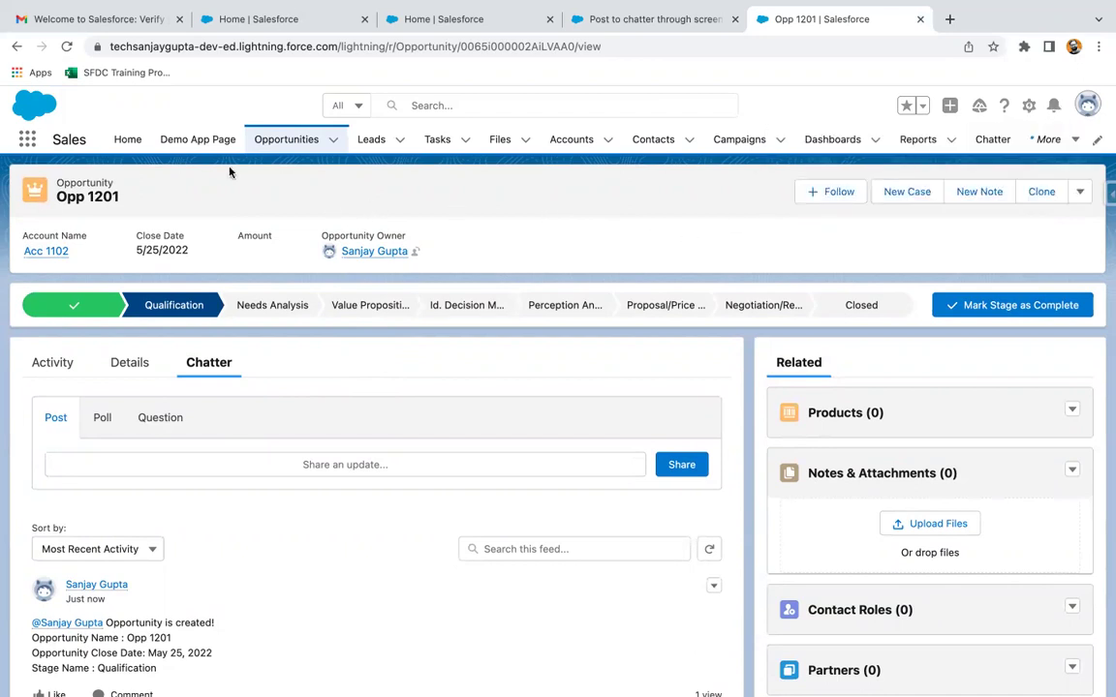
click(106, 22)
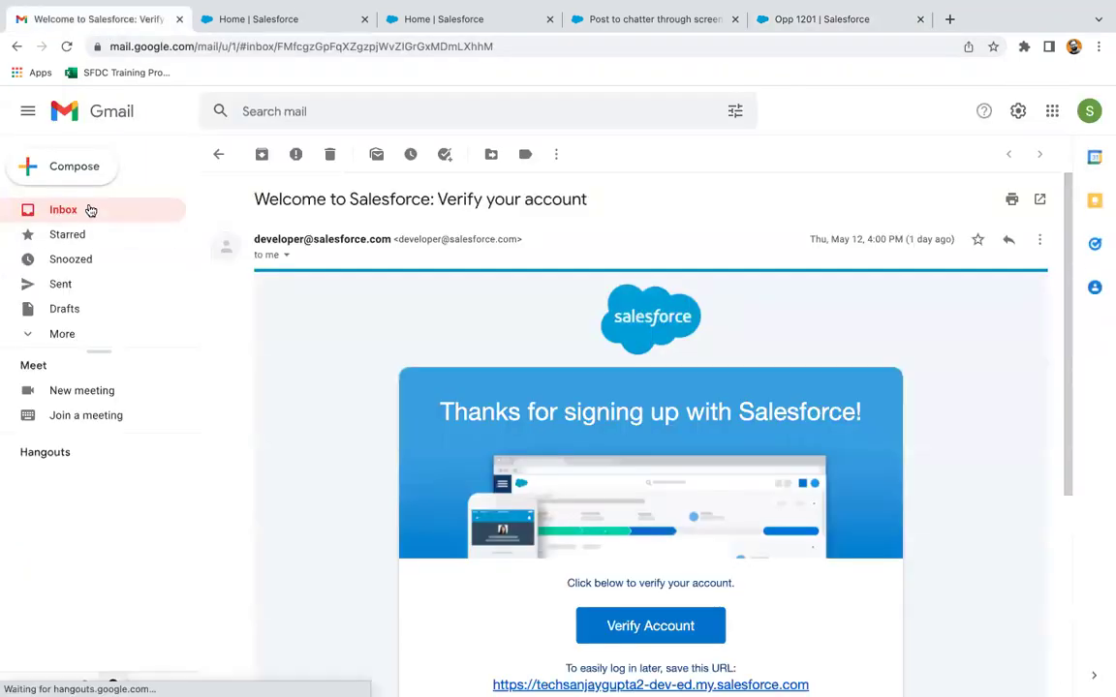
click(90, 209)
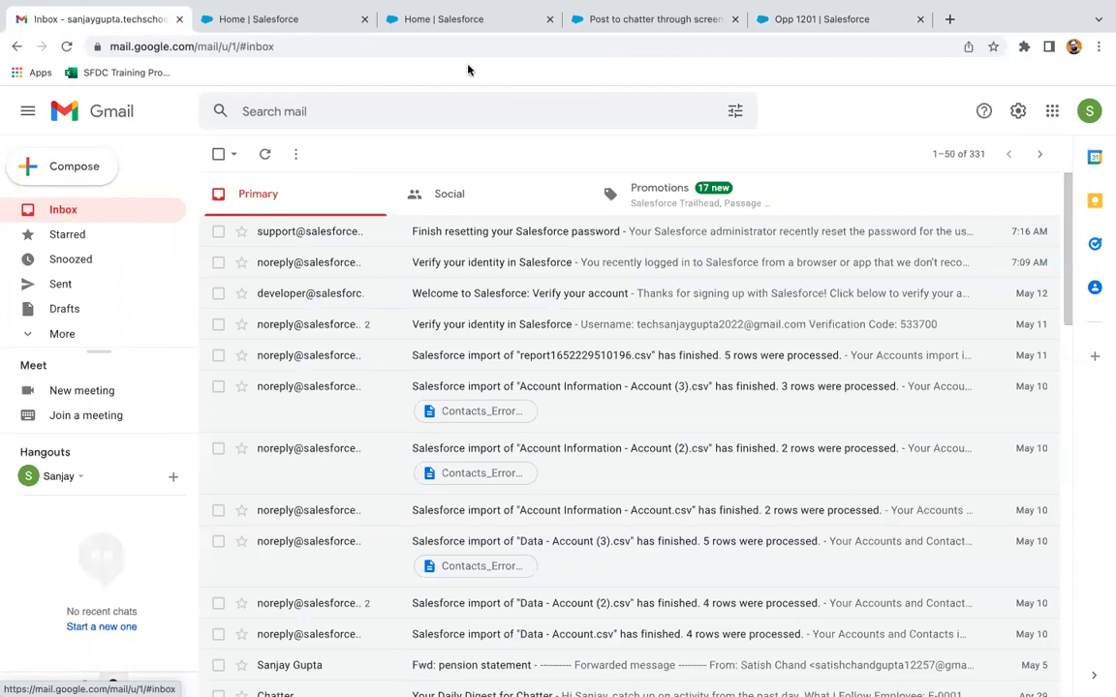
Step: Return to the Opp 1201 opportunity in Salesforce, check the notifications again and reload the page
click(620, 19)
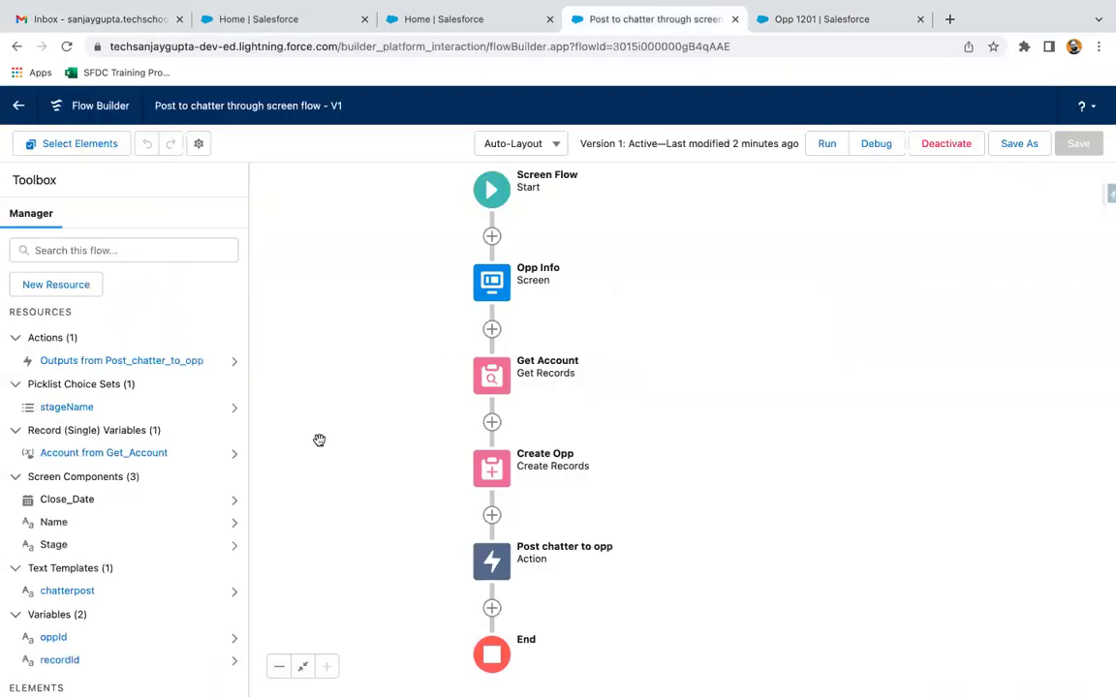
click(291, 21)
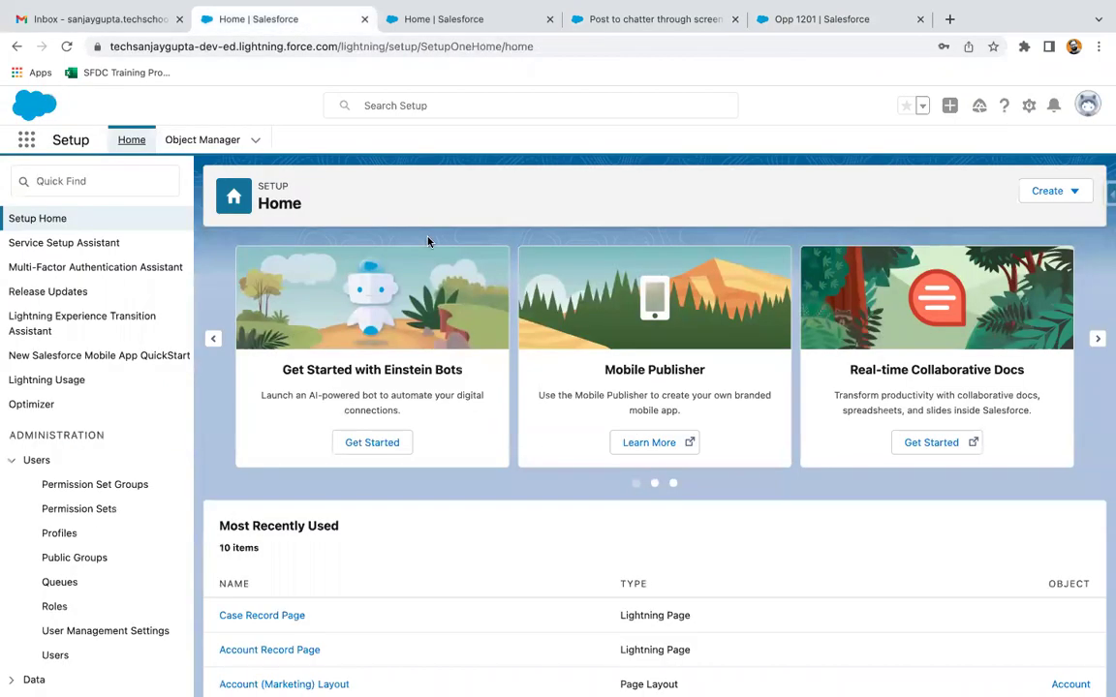
click(792, 19)
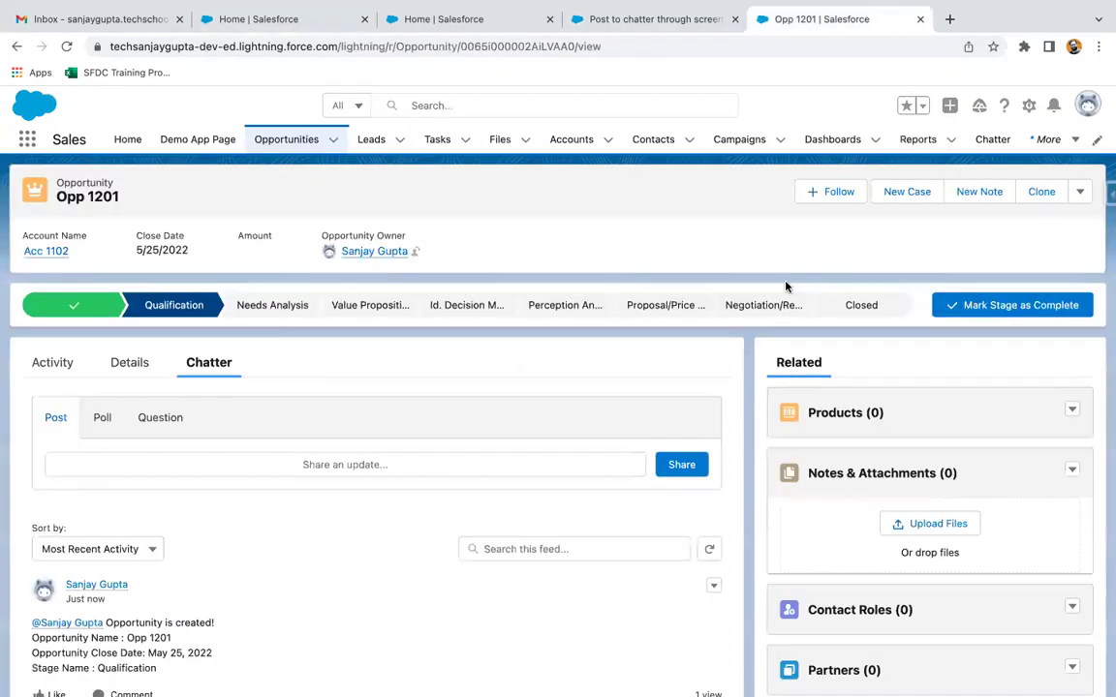
scroll(211, 593, down, 2)
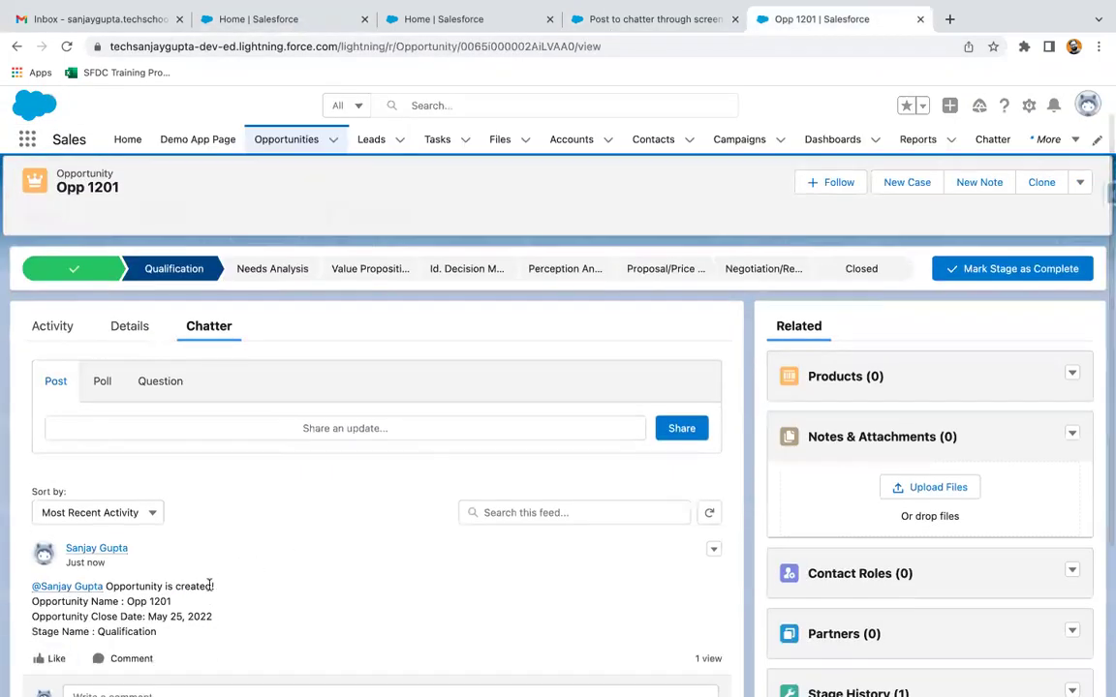
click(1054, 106)
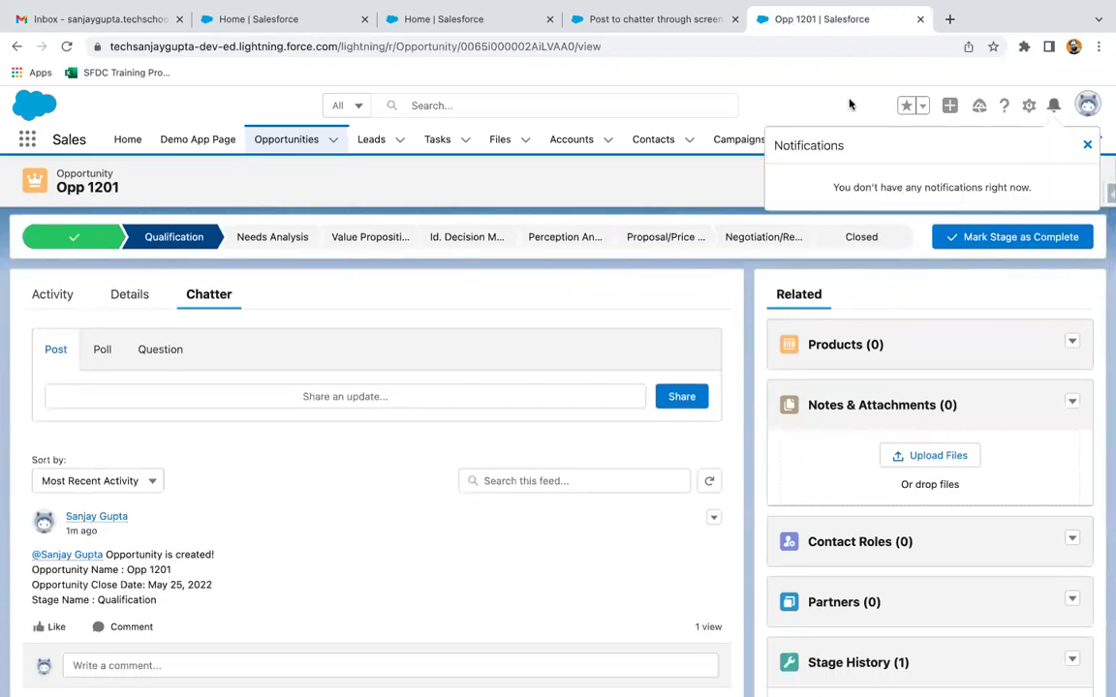
click(368, 92)
click(66, 46)
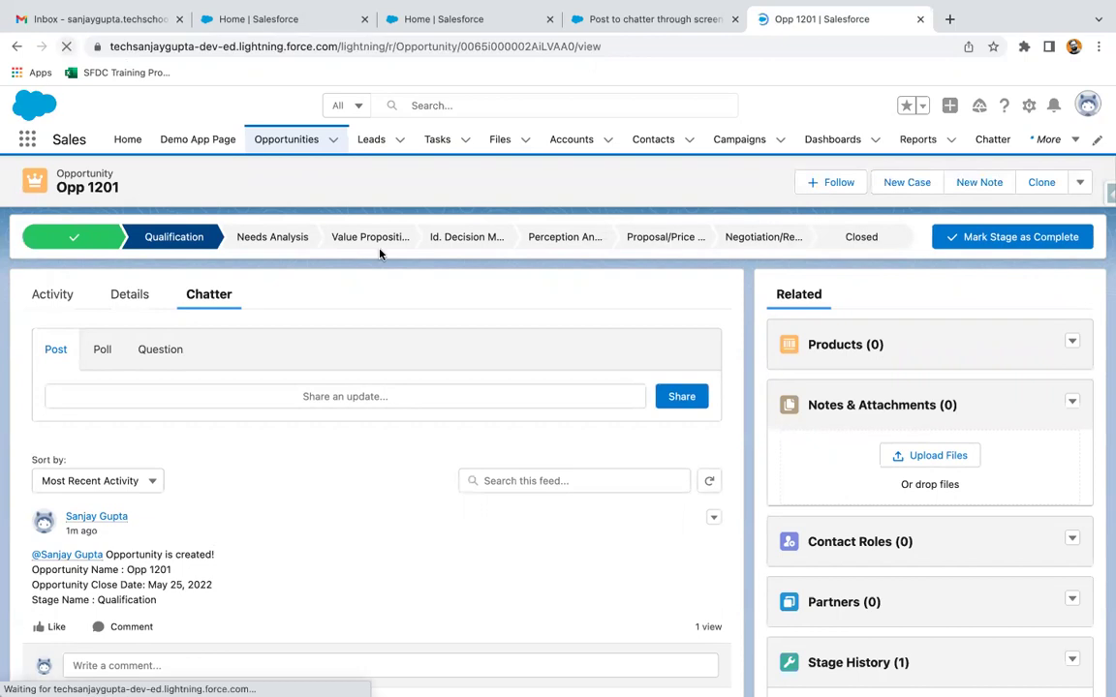